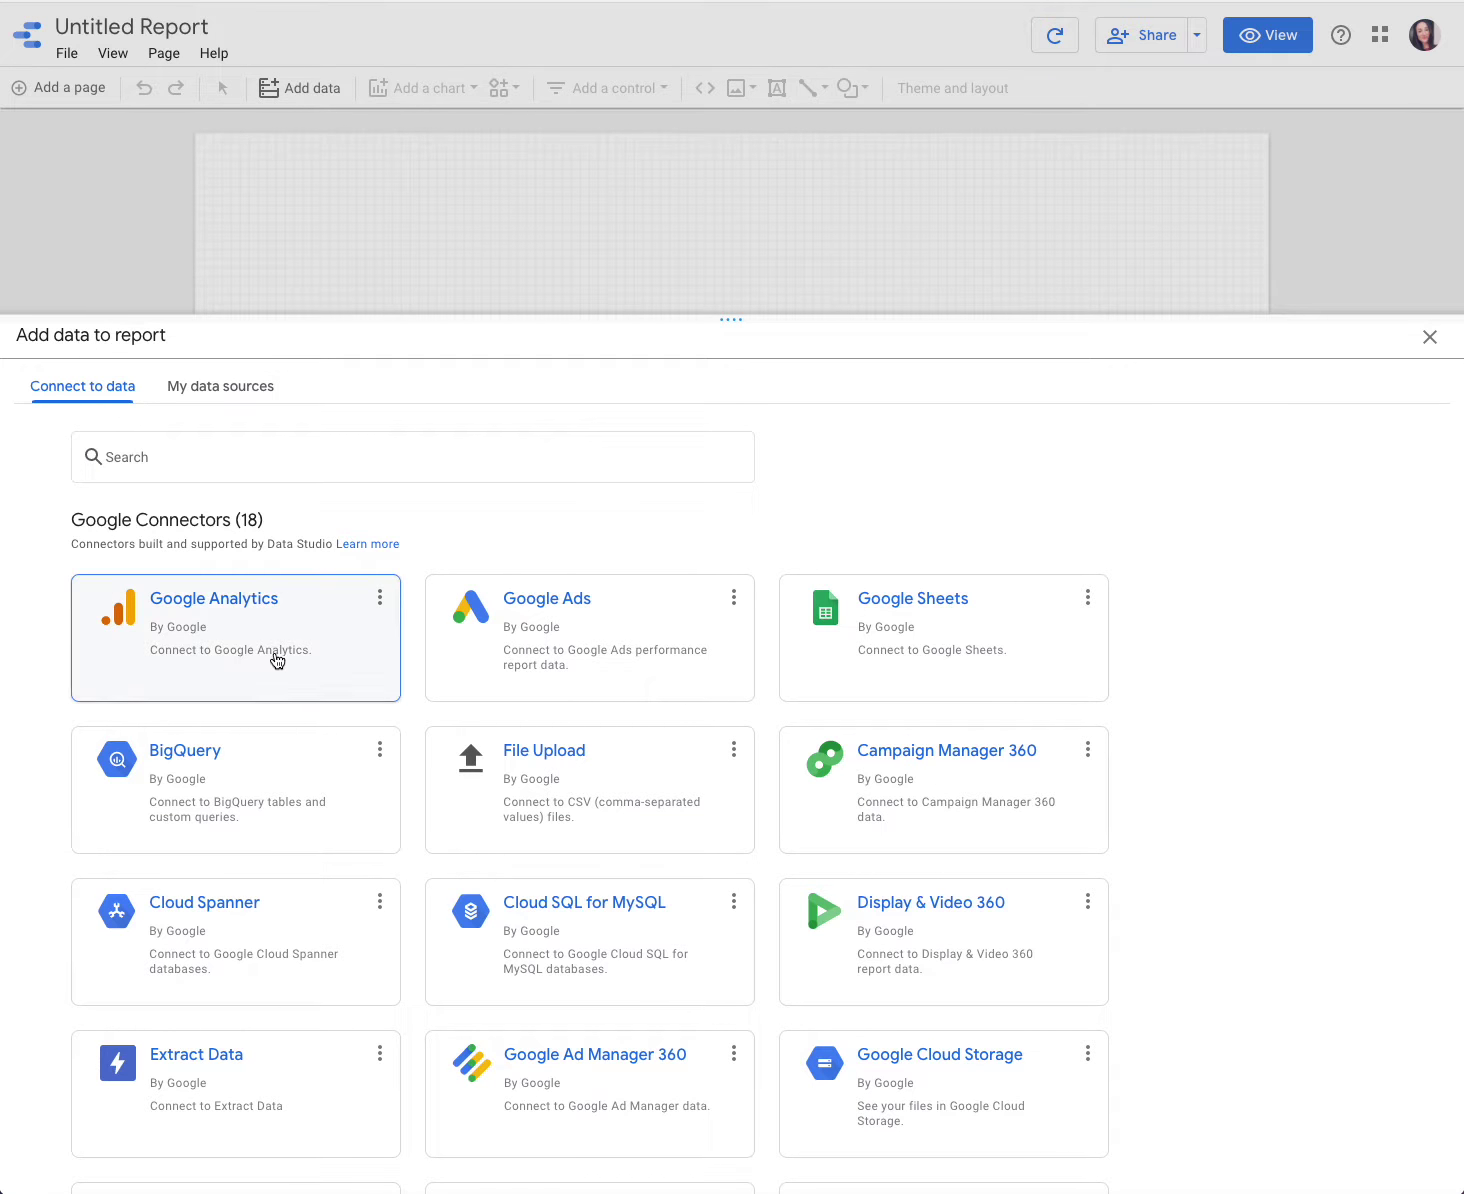
Step: Connect the site's Universal Analytics All Web Site Data view and undo the auto-added table
left_click(280, 660)
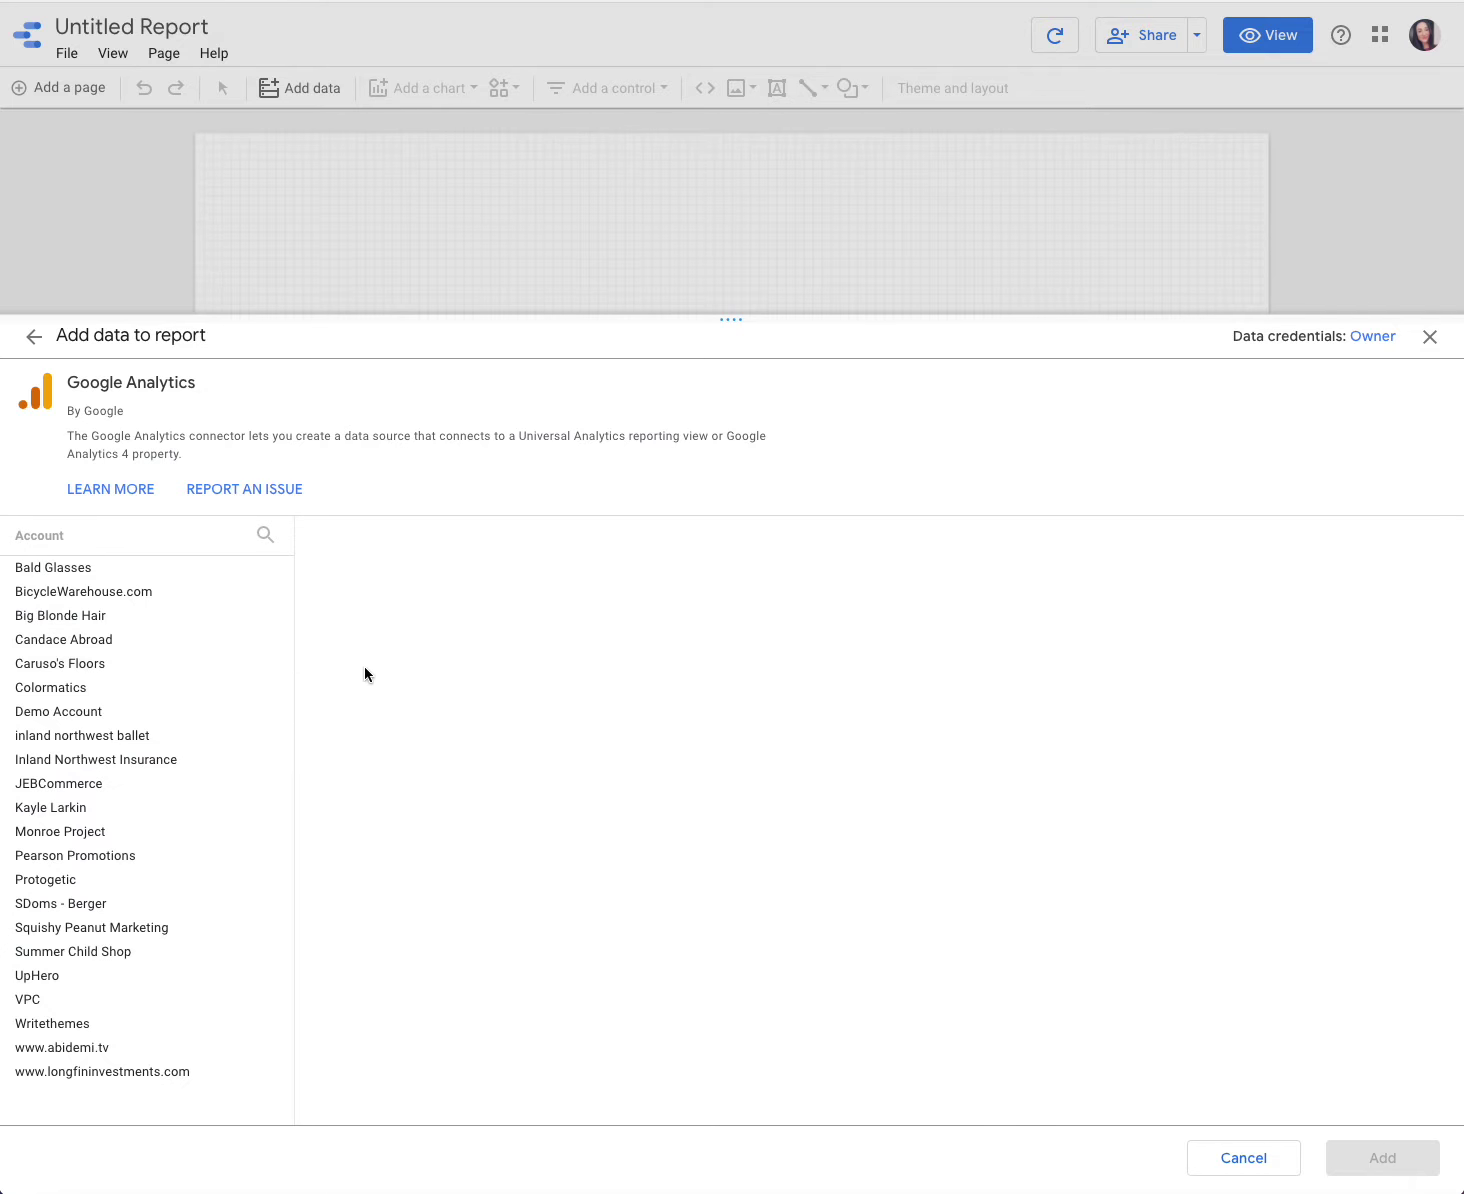
left_click(86, 805)
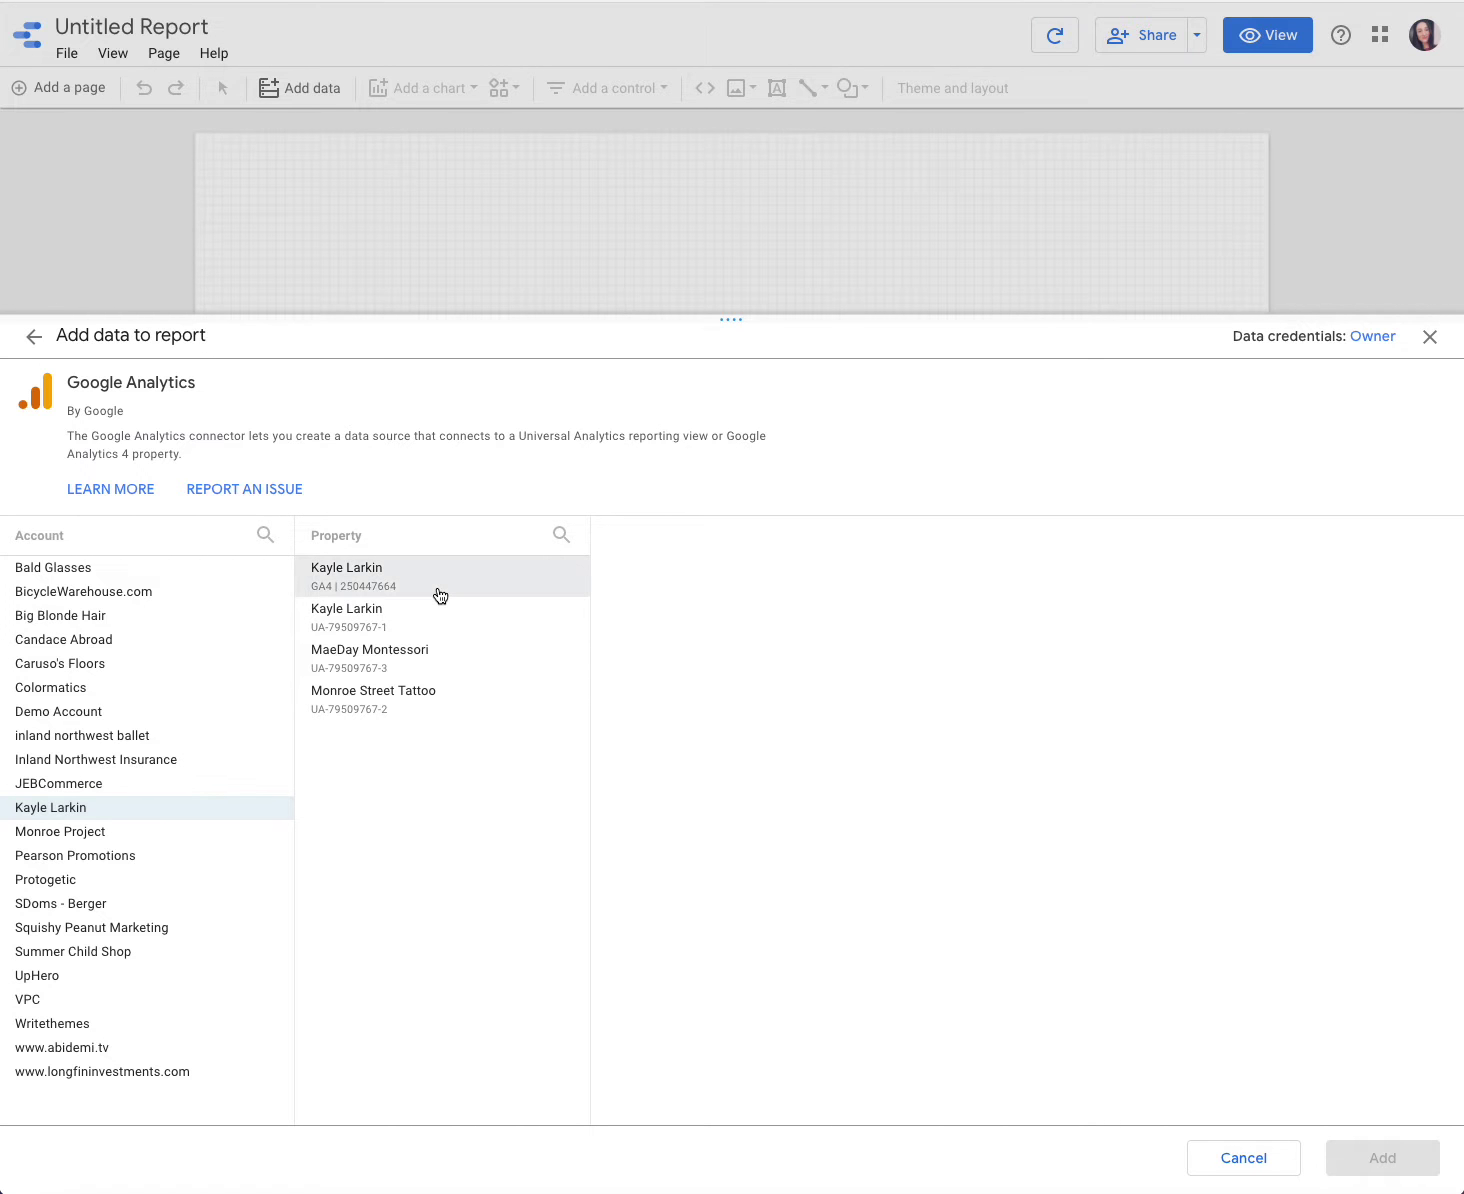
left_click(440, 594)
left_click(464, 618)
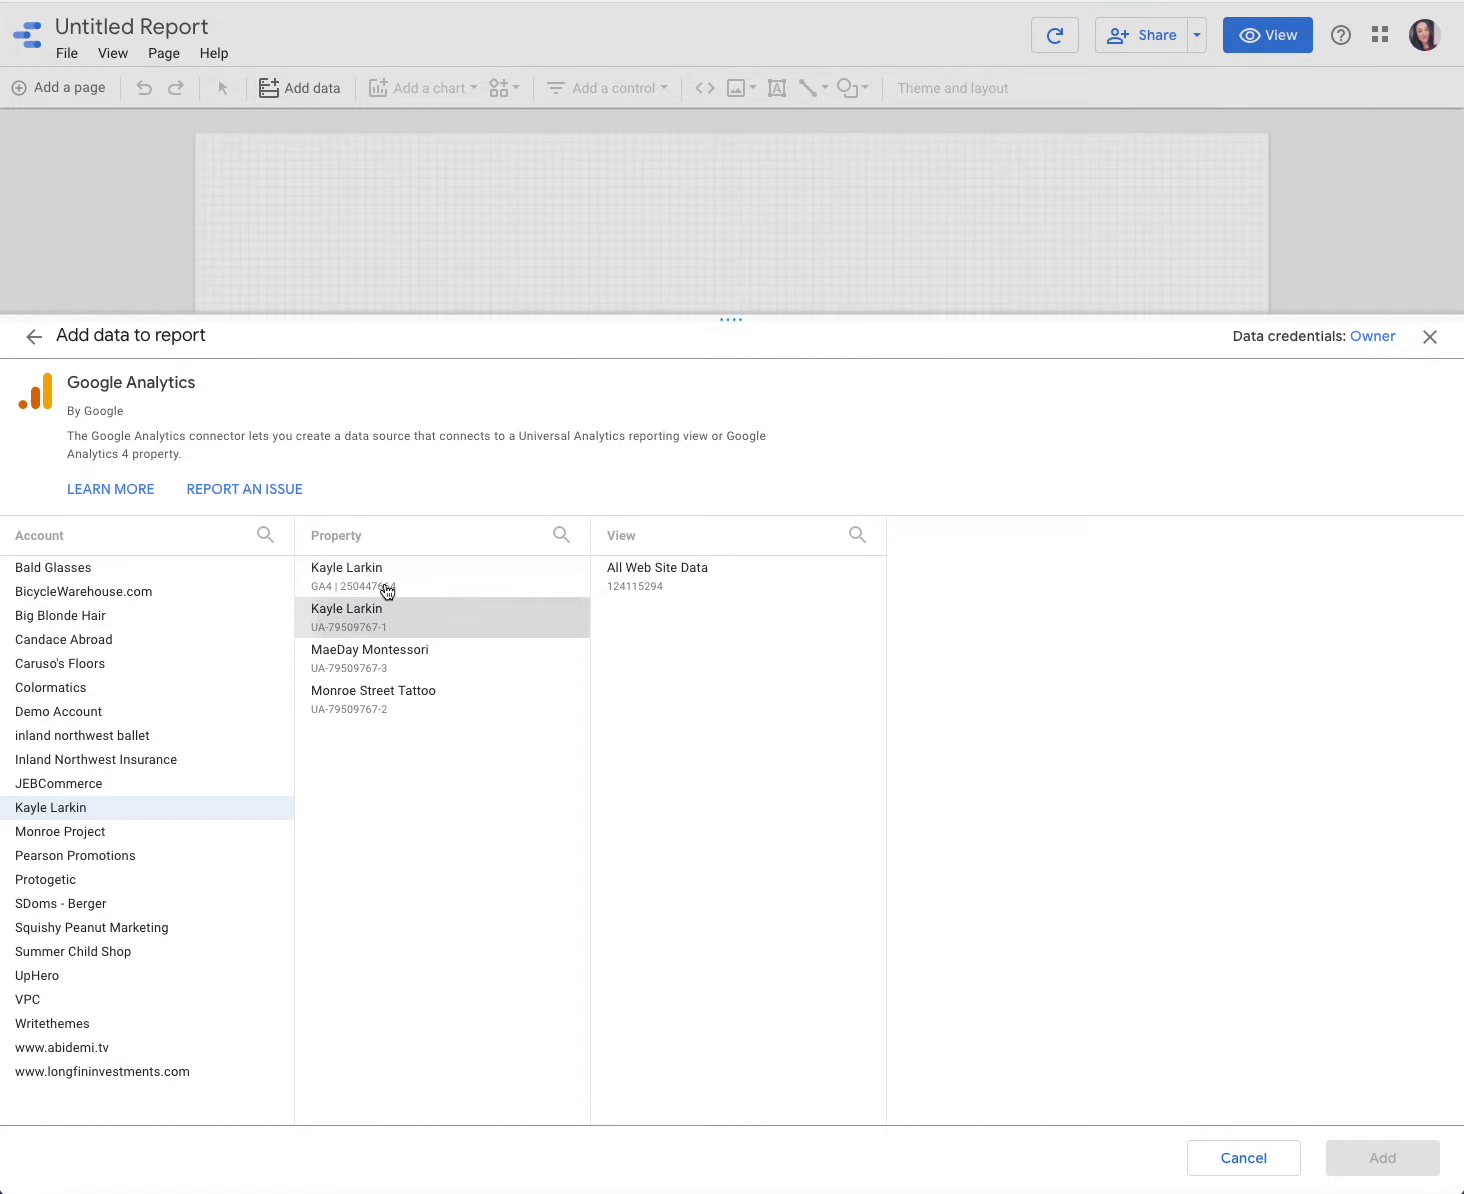
left_click(697, 583)
left_click(1385, 1160)
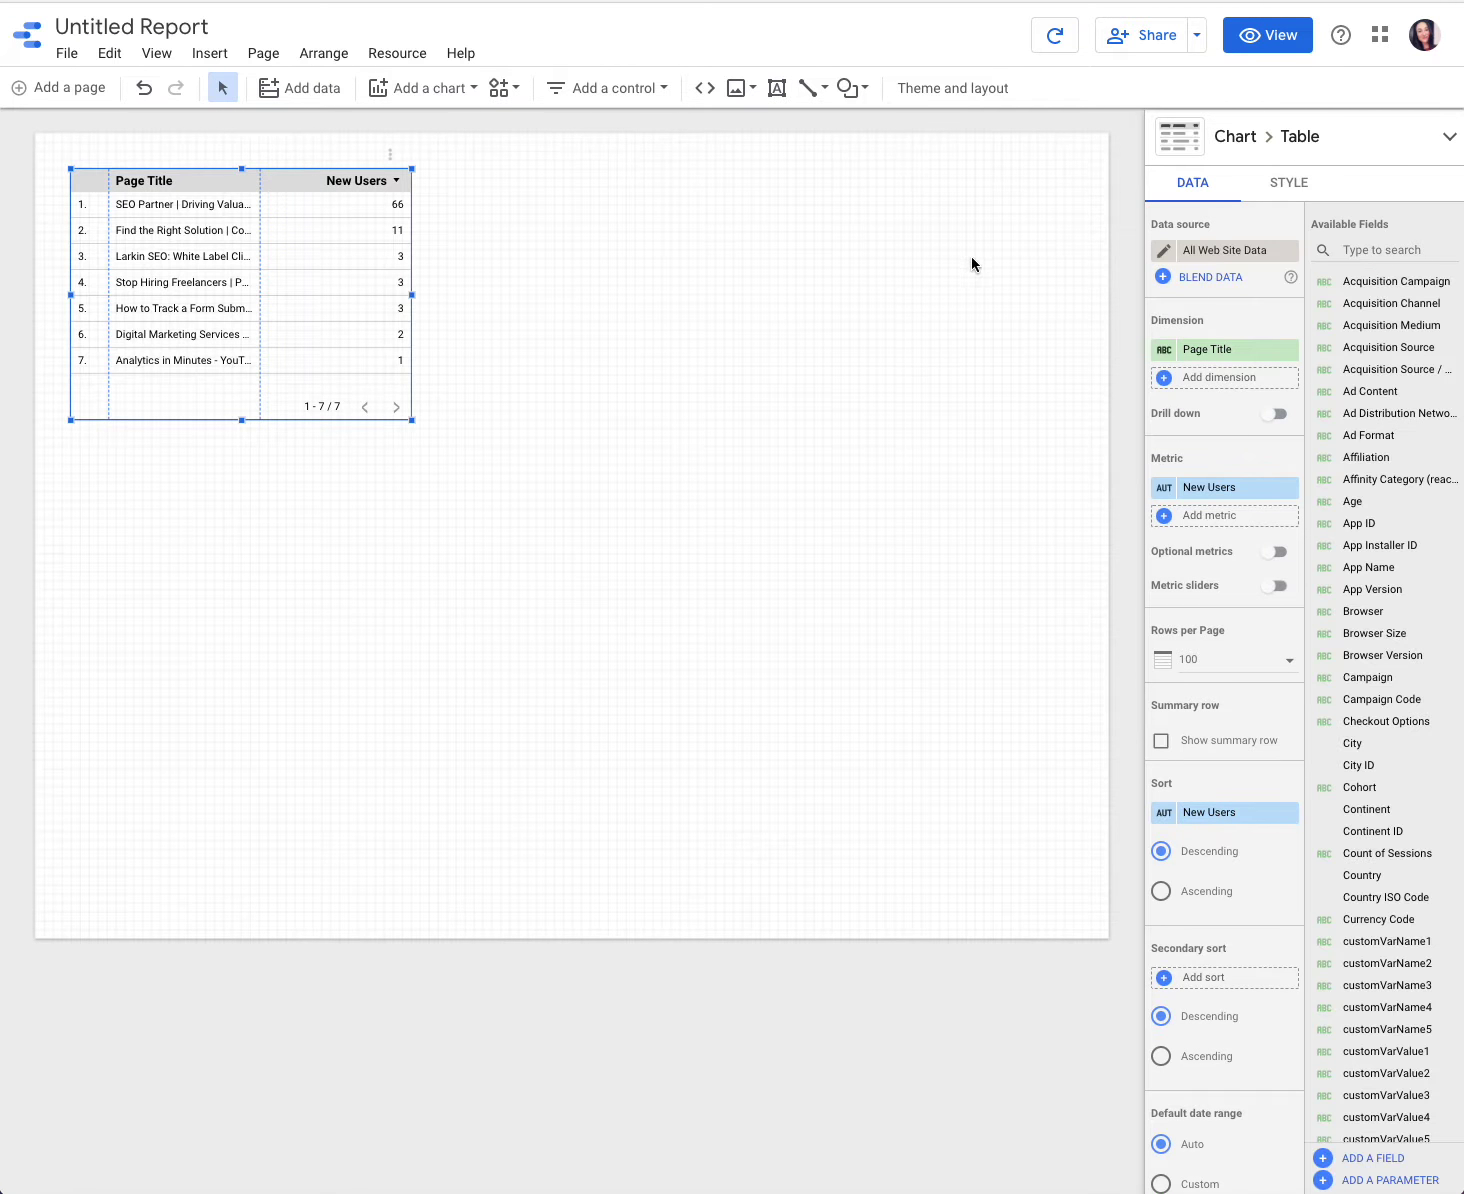
key("ctrl+z")
Step: Add Search Console data for the site's https entry using the Site Impression table and web search type
left_click(330, 90)
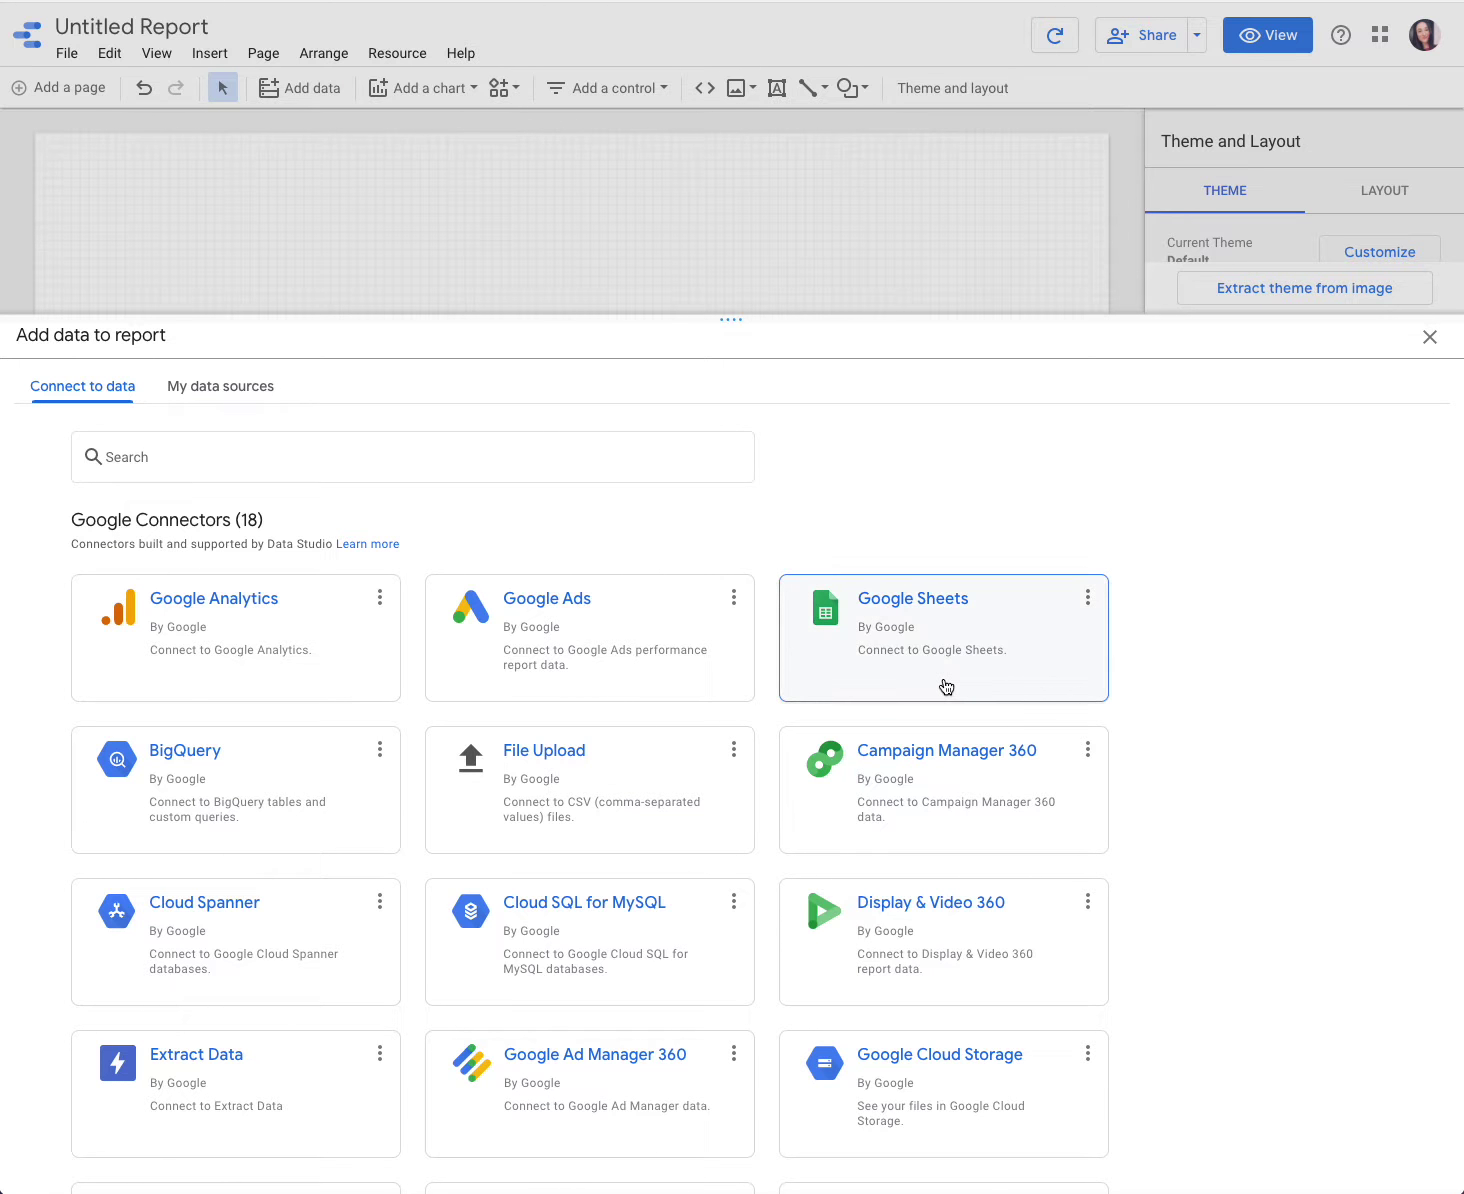
scroll(941, 683, "down", 1)
scroll(944, 686, "down", 3)
left_click(556, 935)
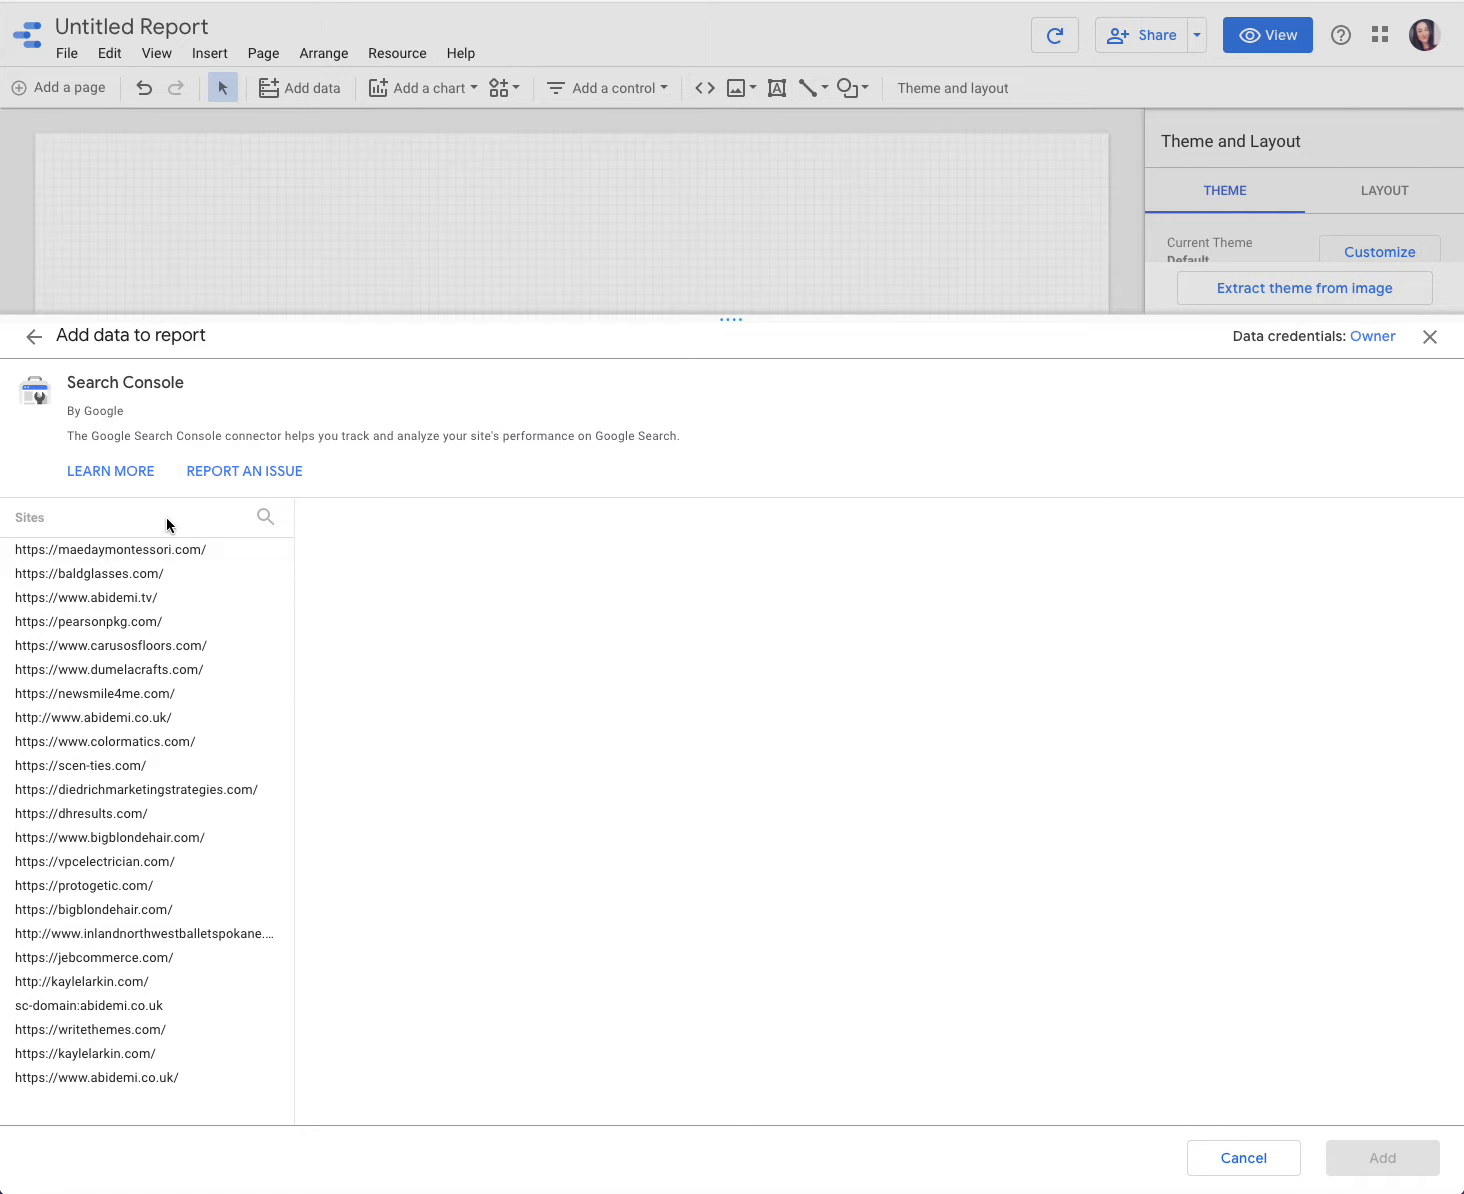
left_click(263, 520)
type("kaylela")
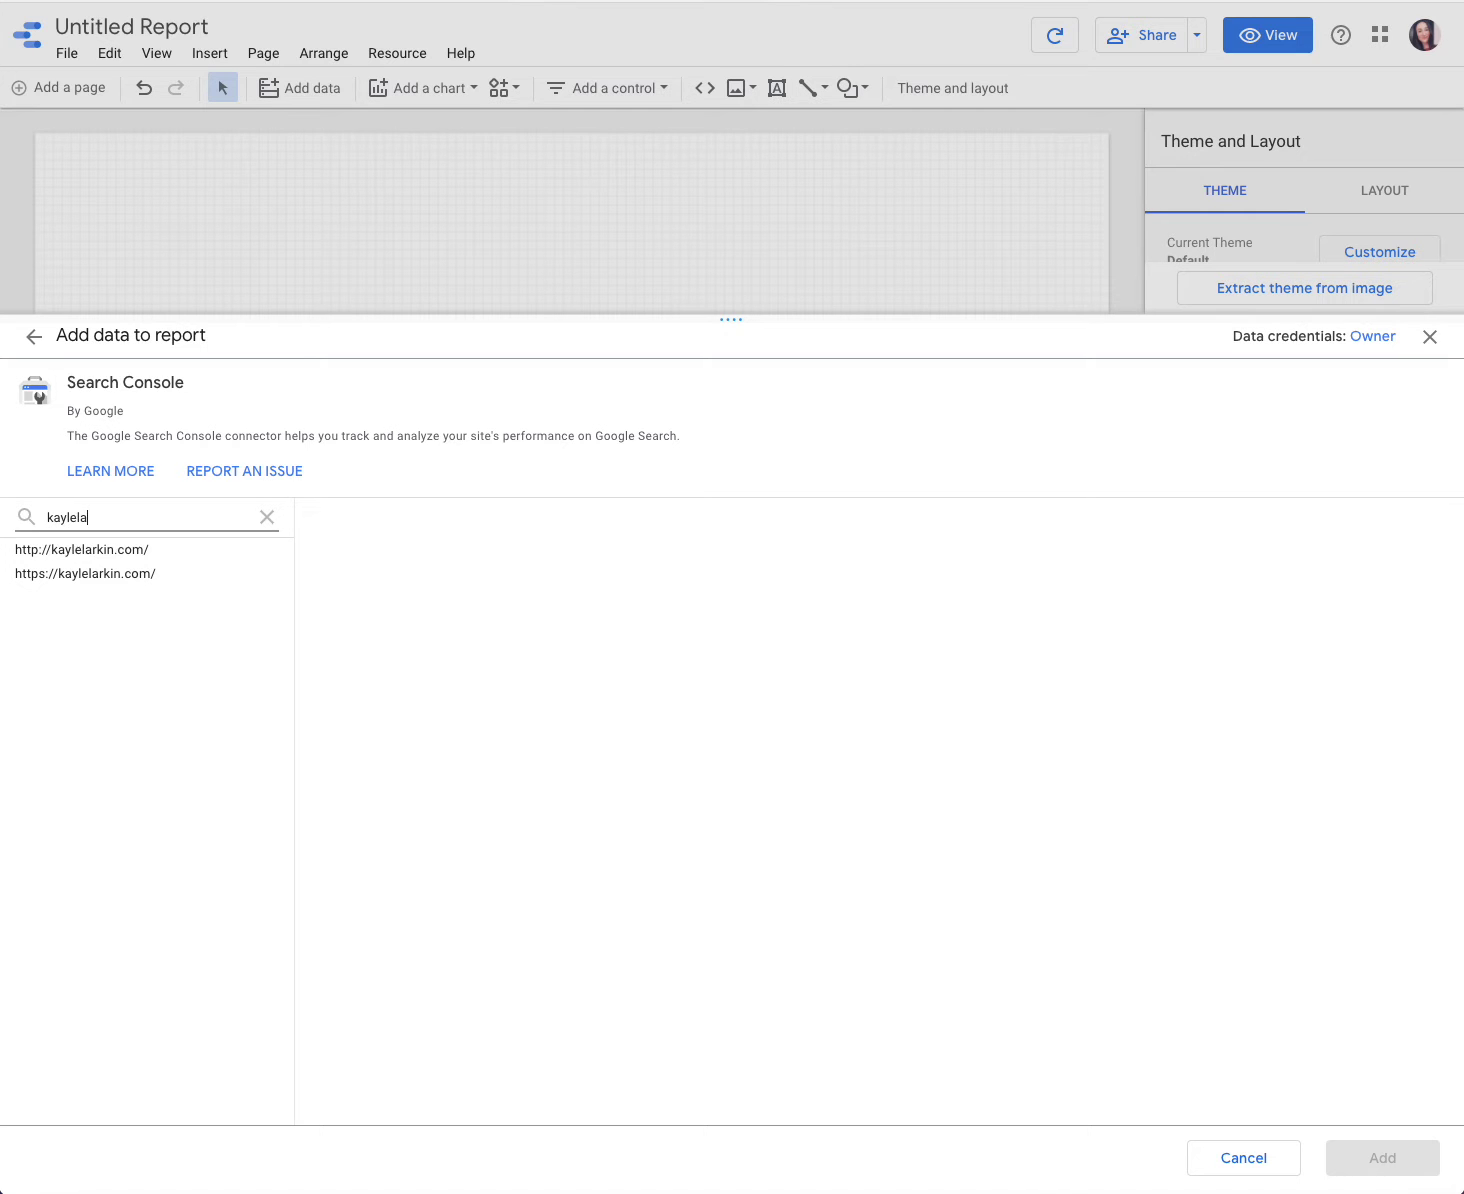
left_click(190, 573)
left_click(443, 550)
left_click(655, 550)
left_click(1368, 1160)
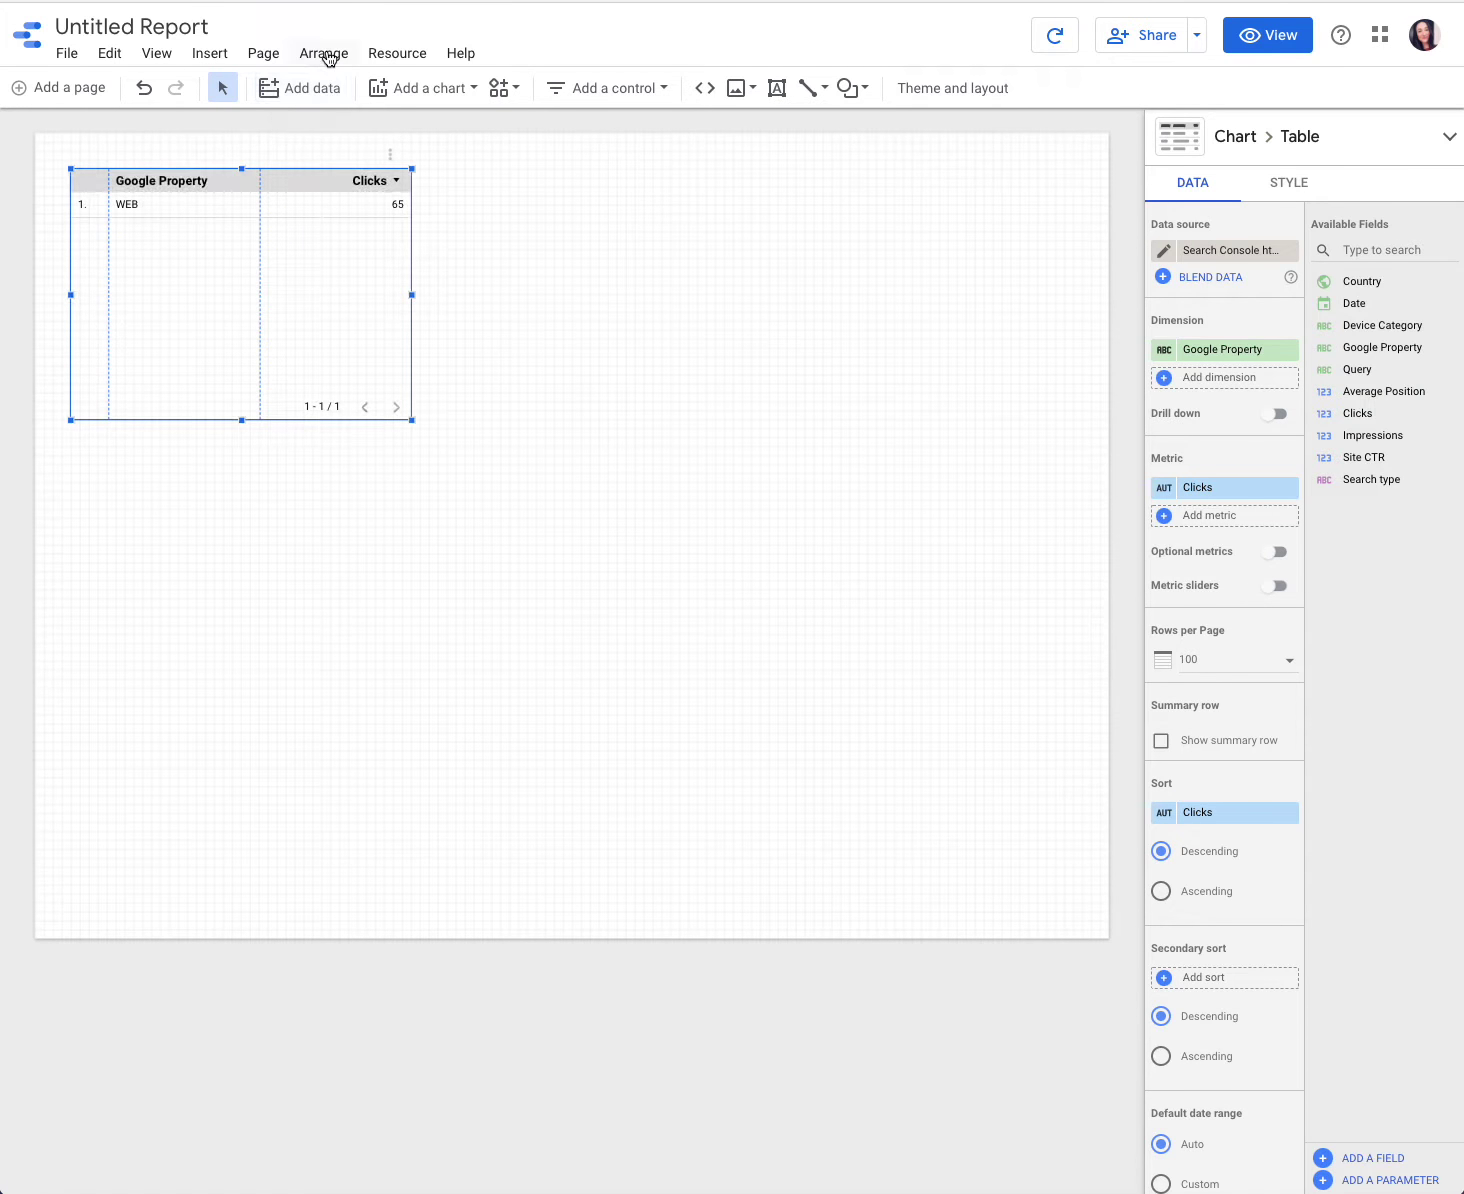
Step: Rename the All Web Site Data source to 'Site Data_' followed by the site domain
left_click(380, 55)
left_click(415, 92)
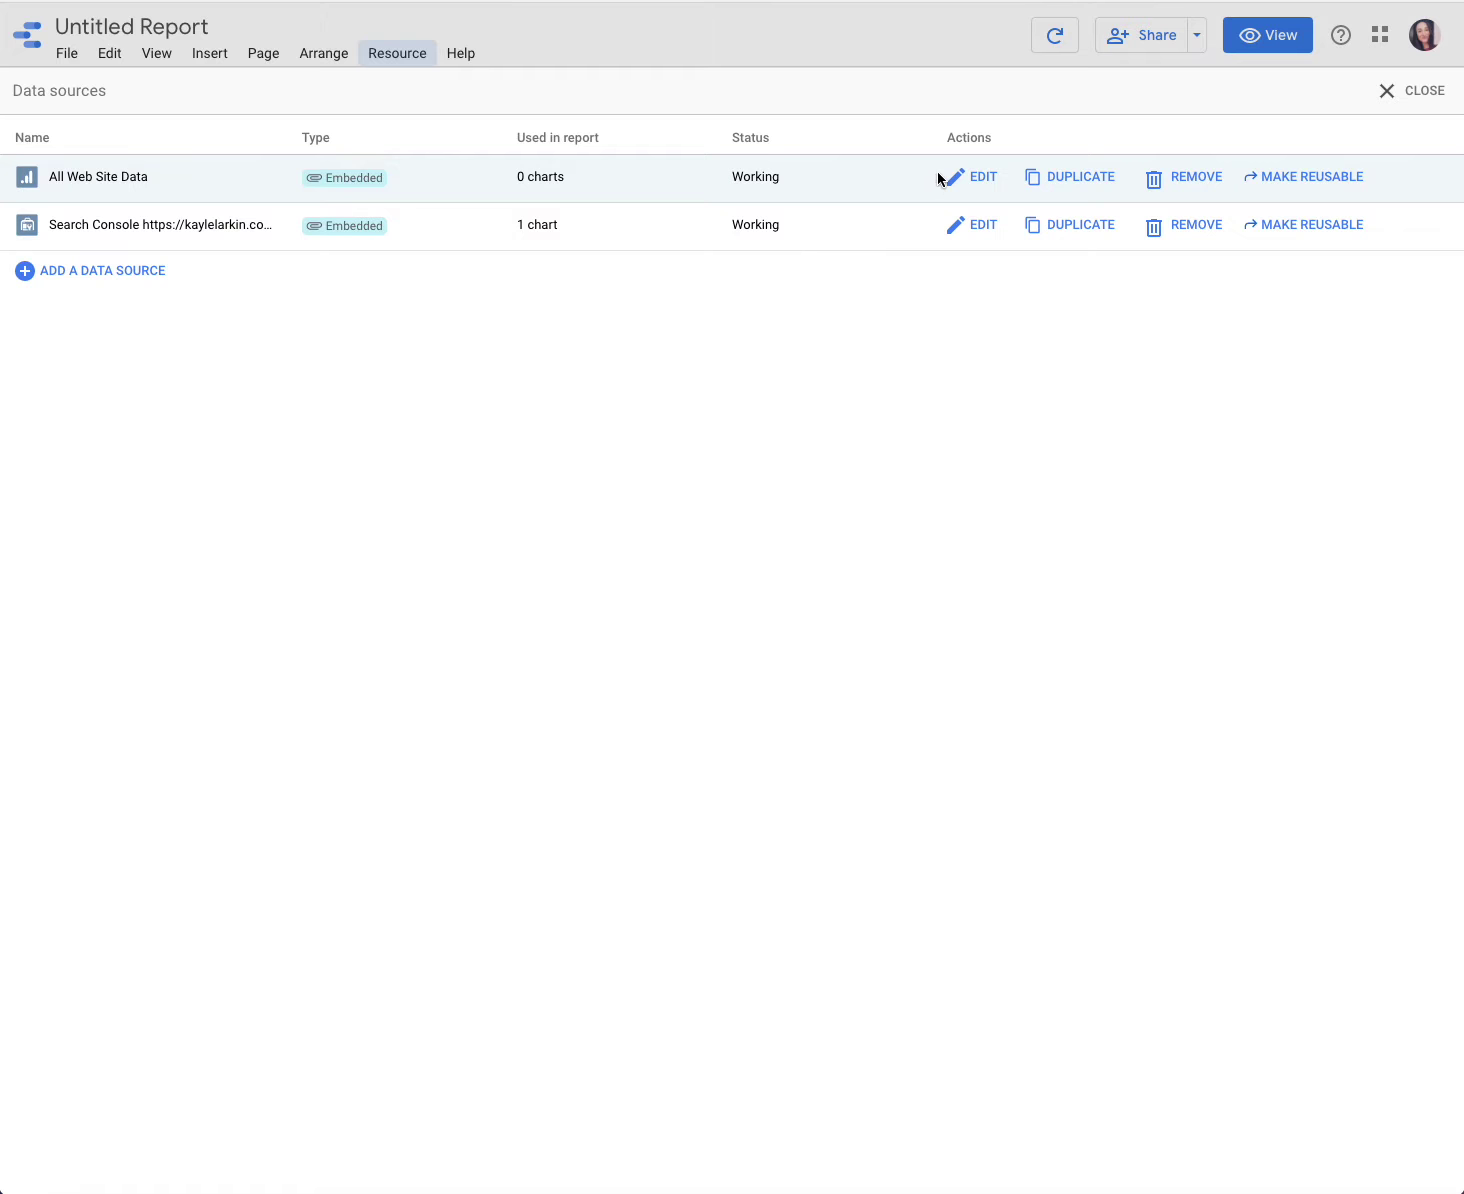
left_click(965, 177)
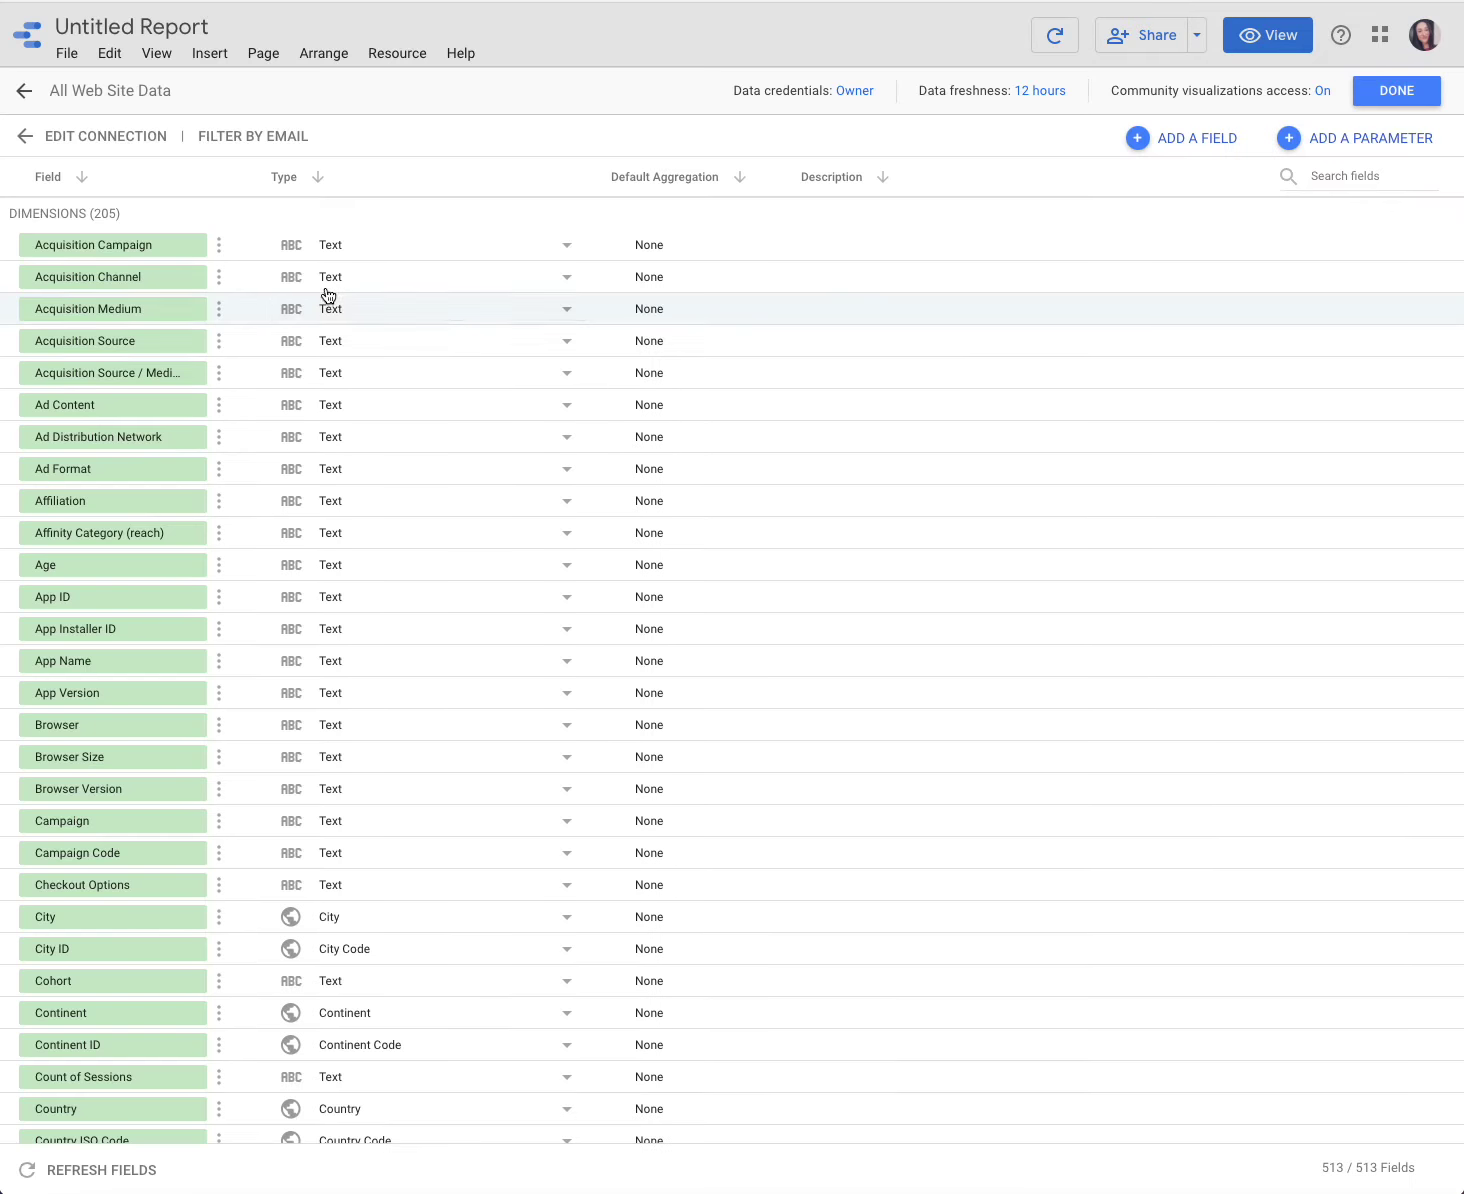
triple_click(174, 93)
type("S")
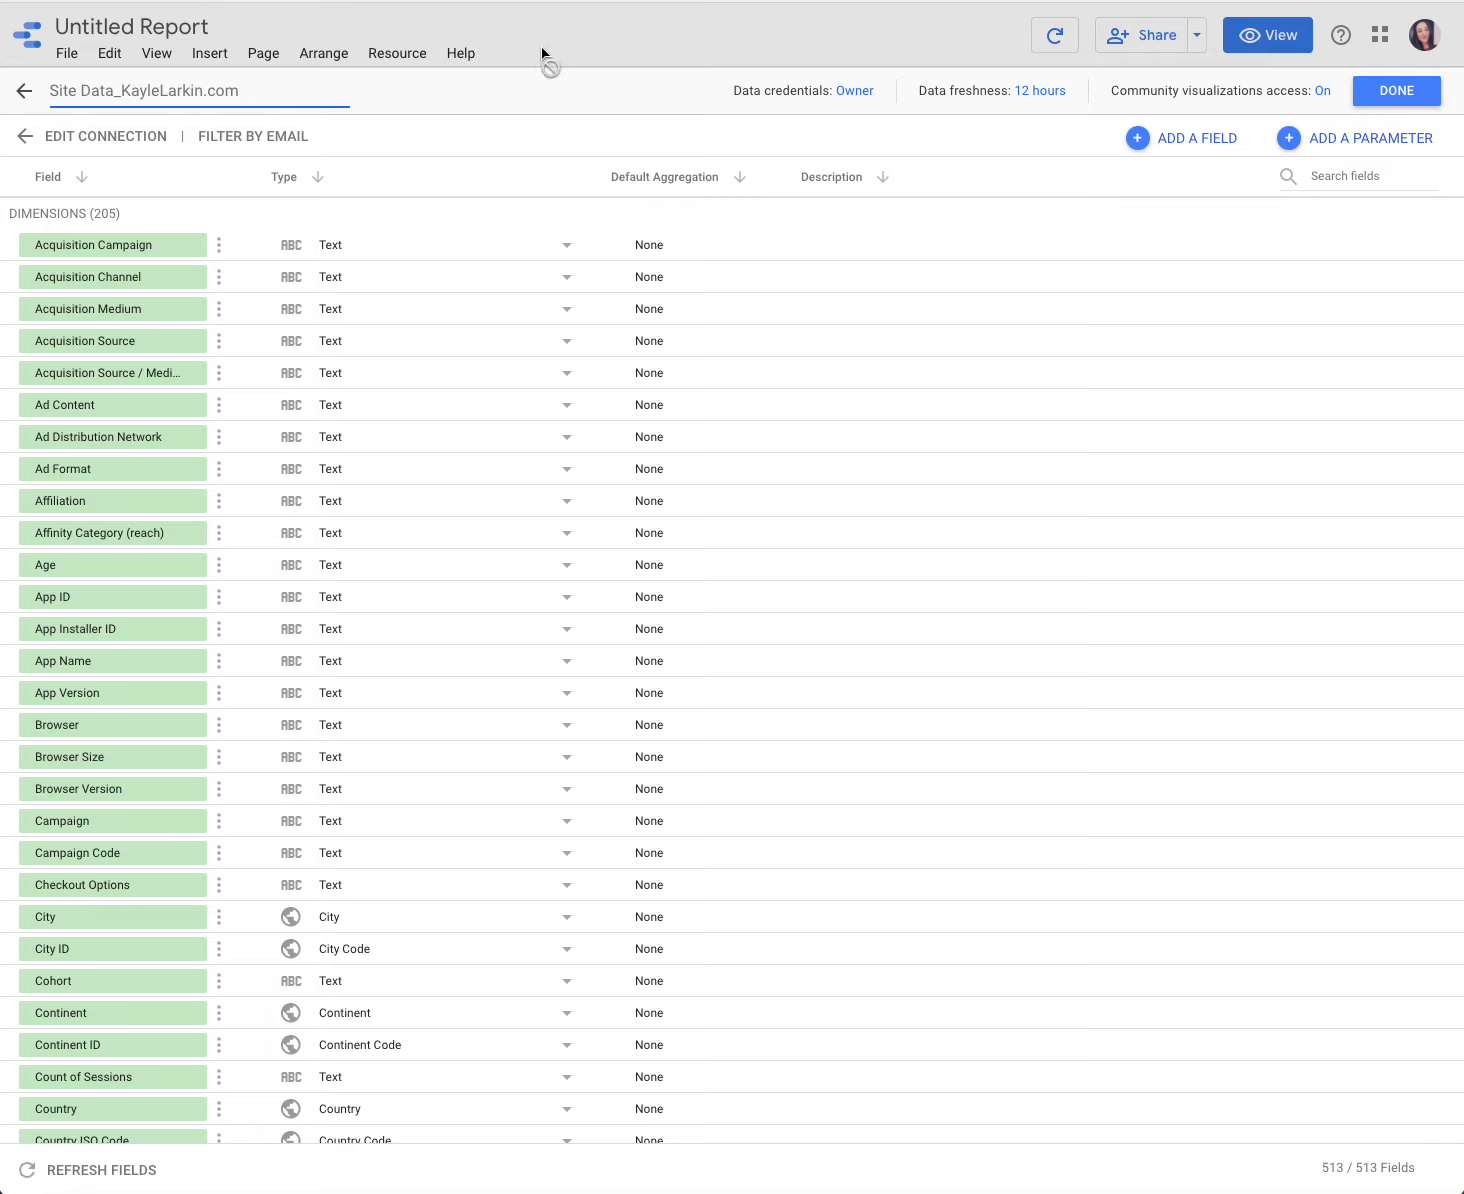
left_click(1402, 89)
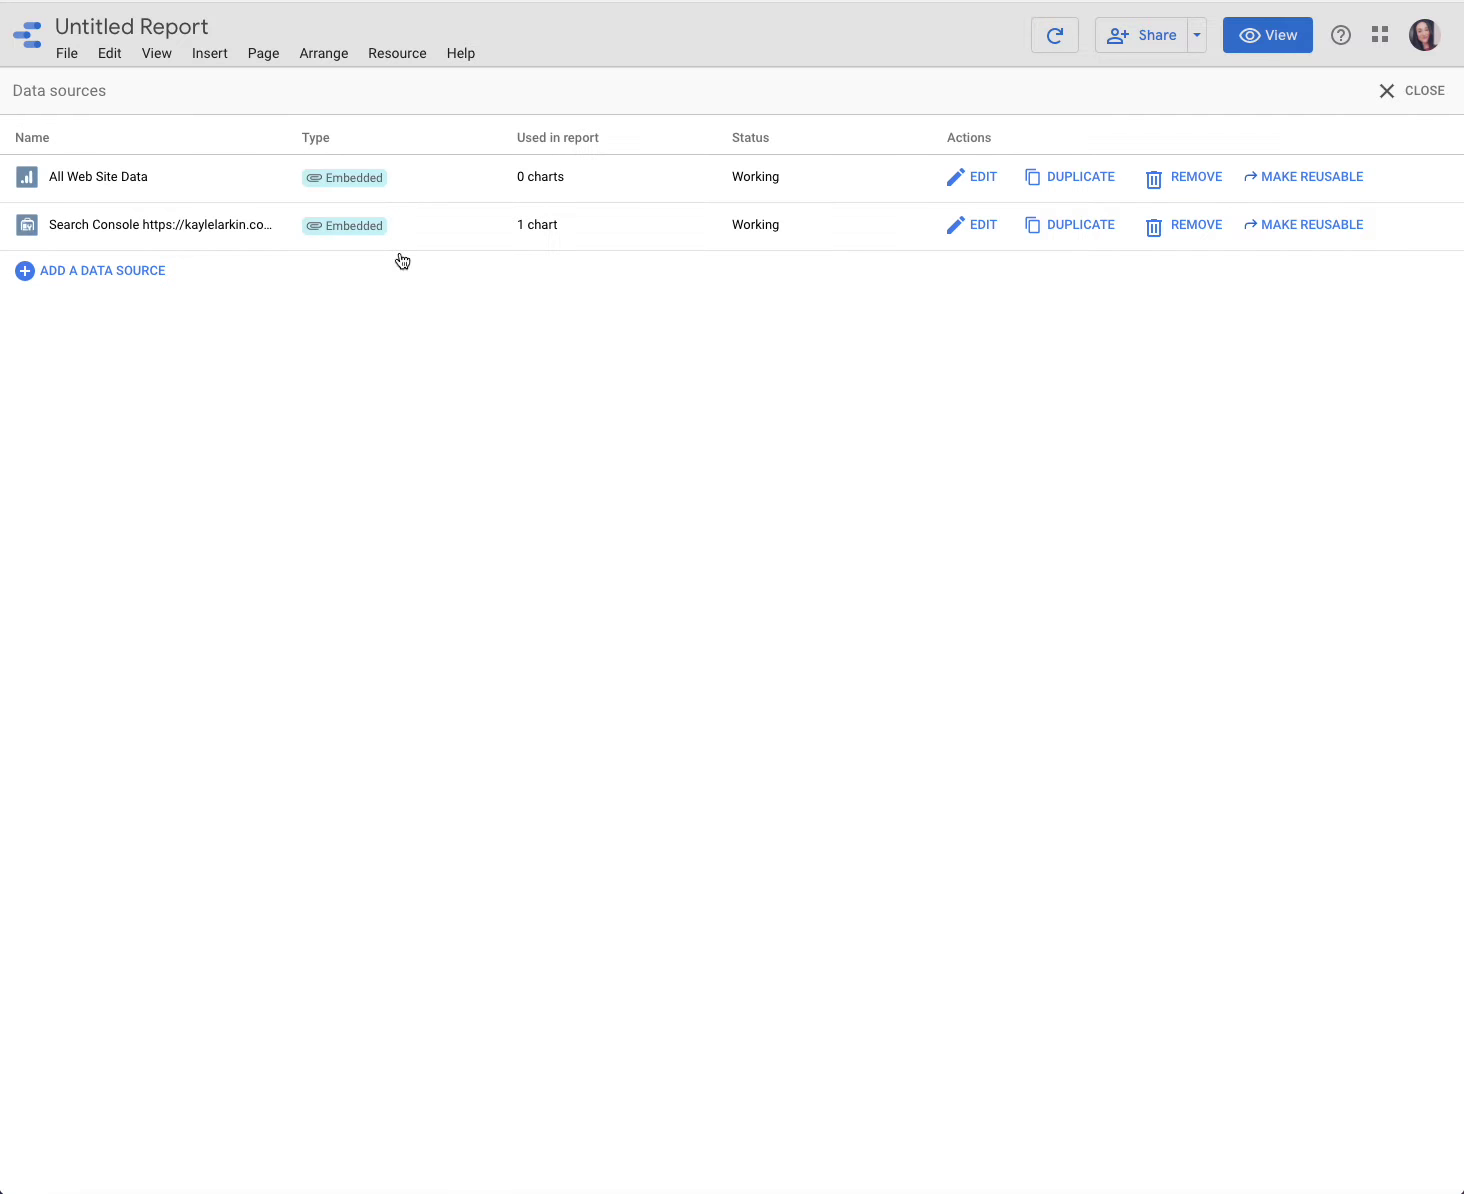
Step: Rename the Search Console source to 'Site Impression_SC_' followed by the site domain
left_click(955, 225)
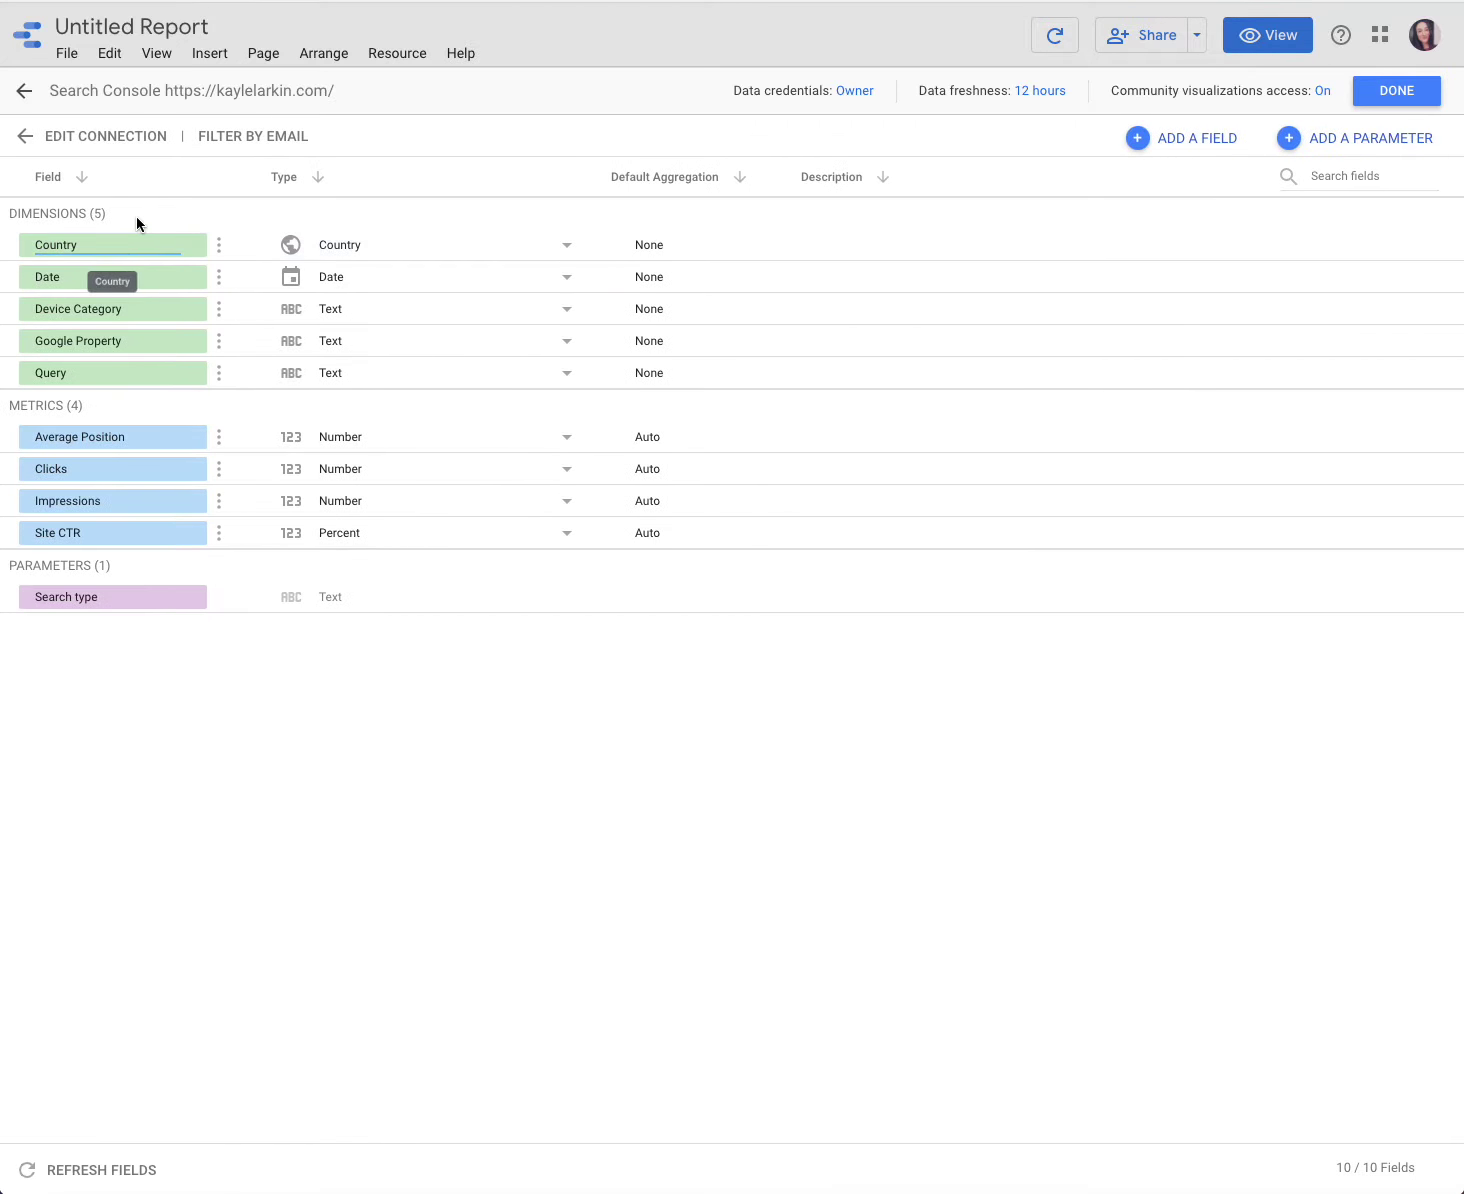
left_click(29, 147)
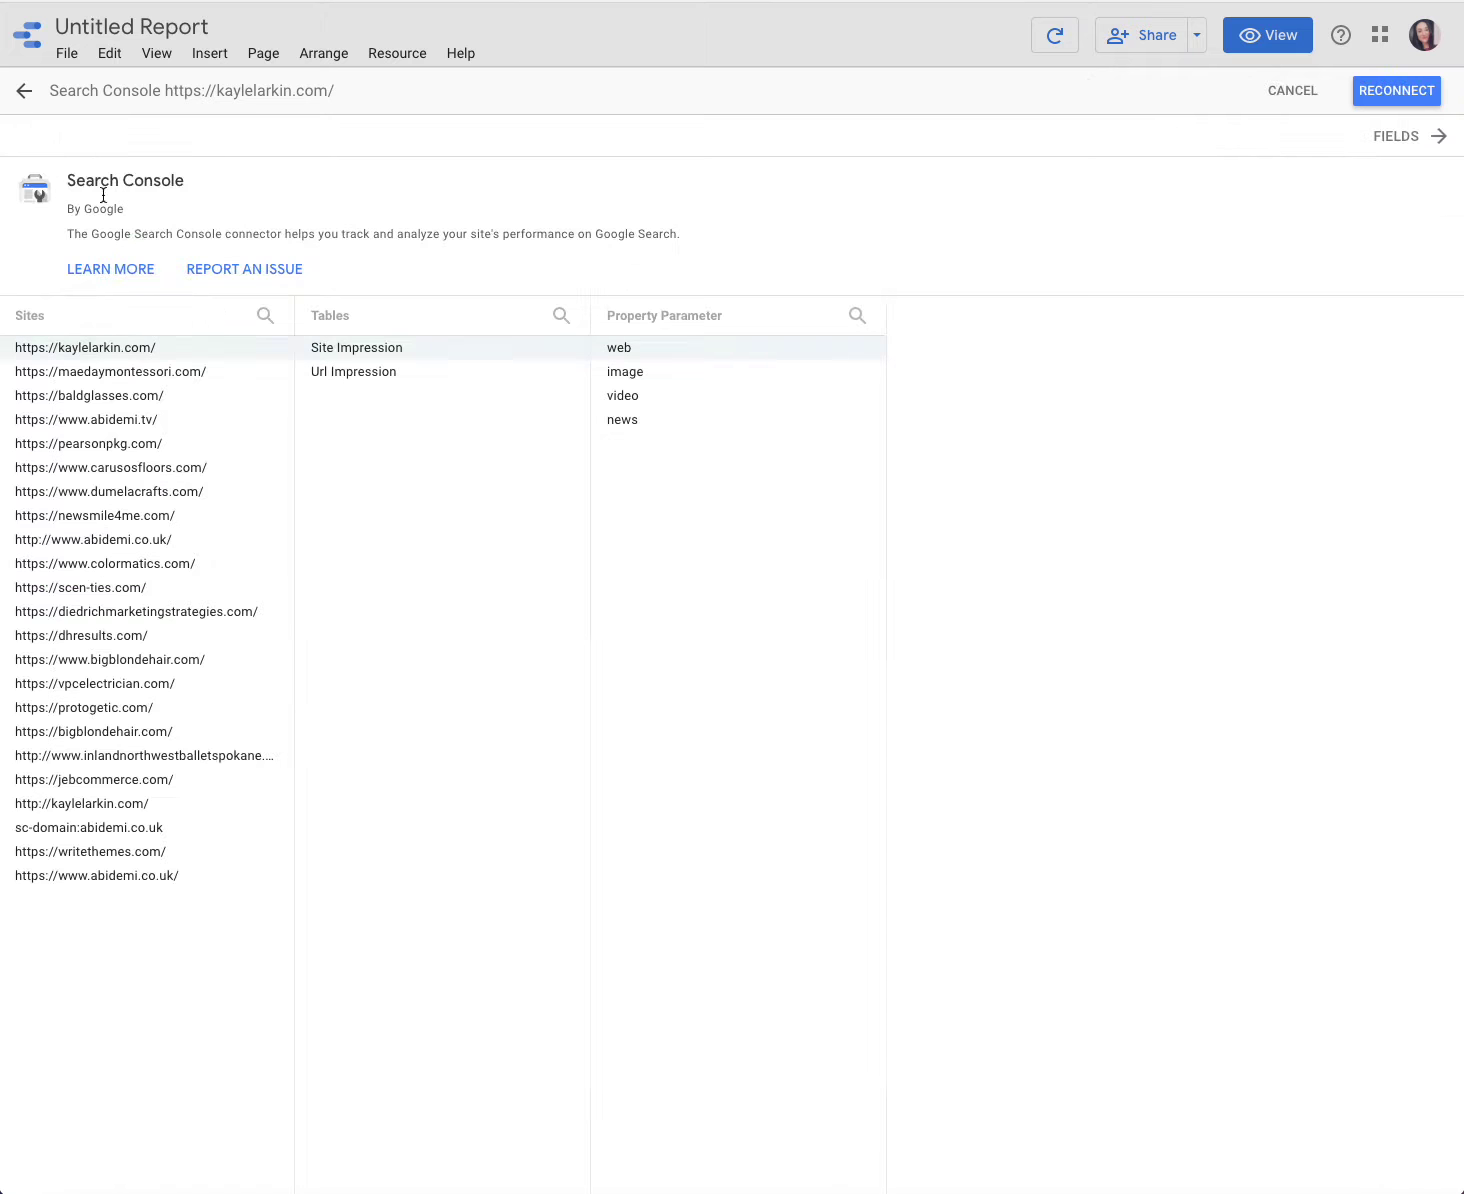
left_click(1406, 150)
double_click(104, 91)
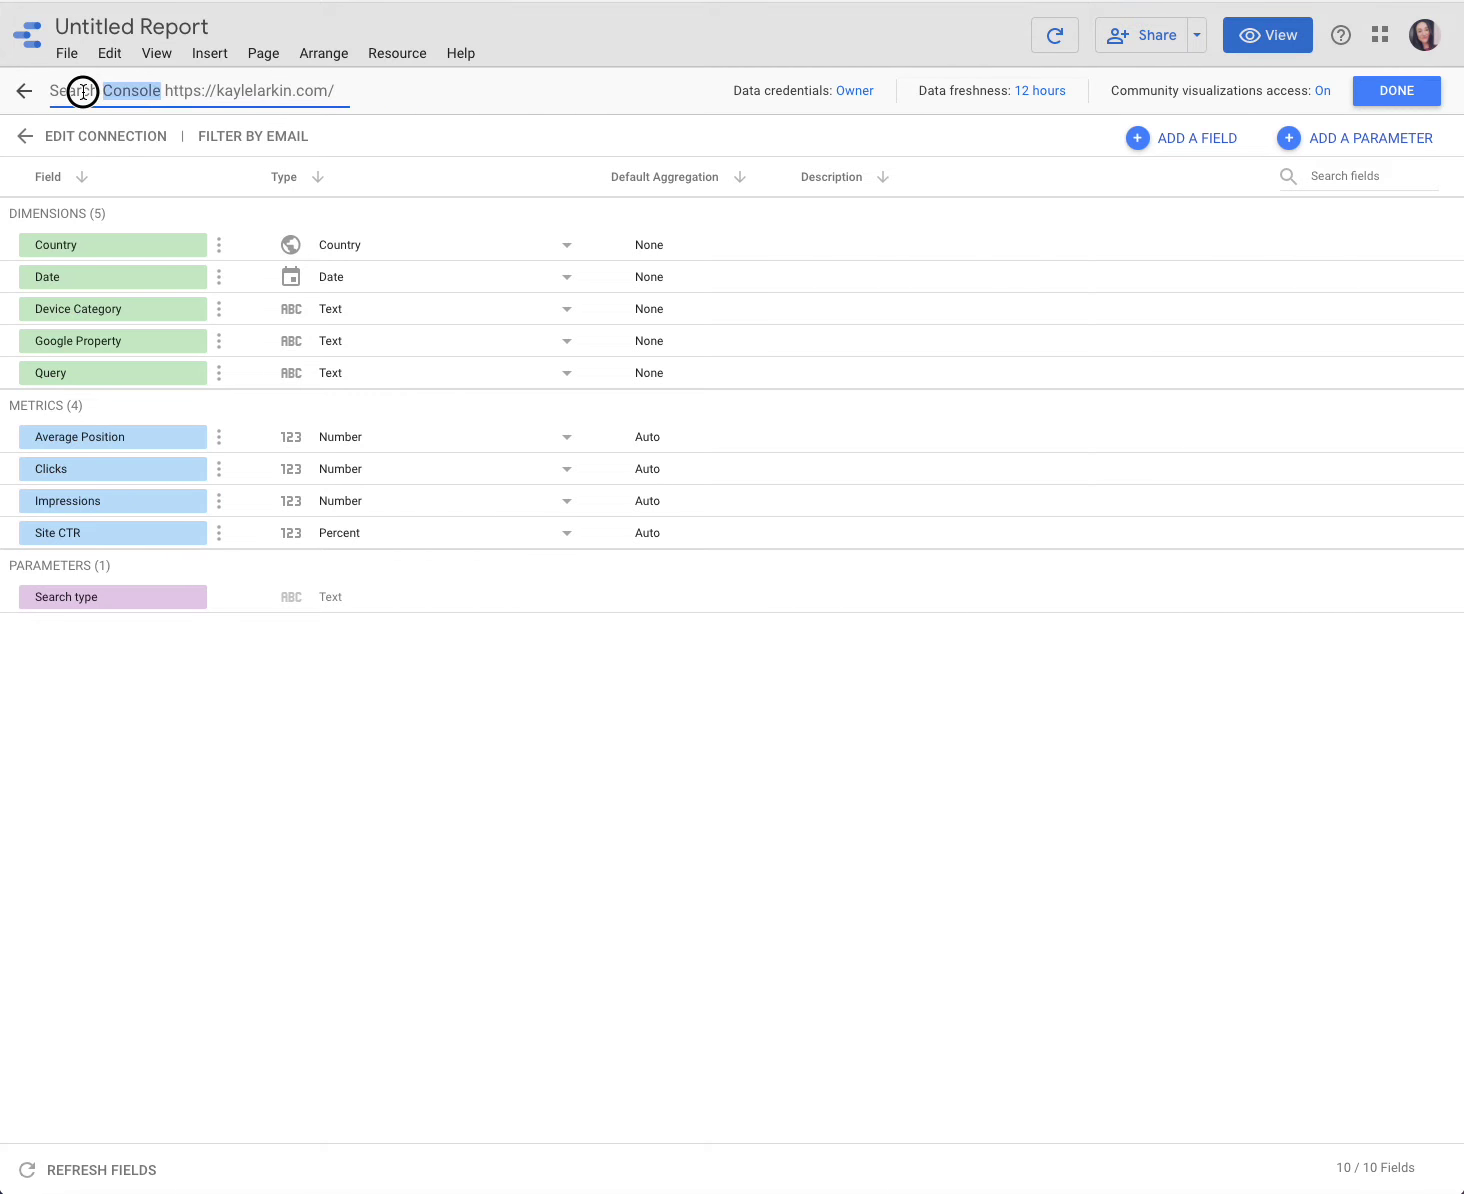
triple_click(90, 91)
key("Home")
type("Site Impr")
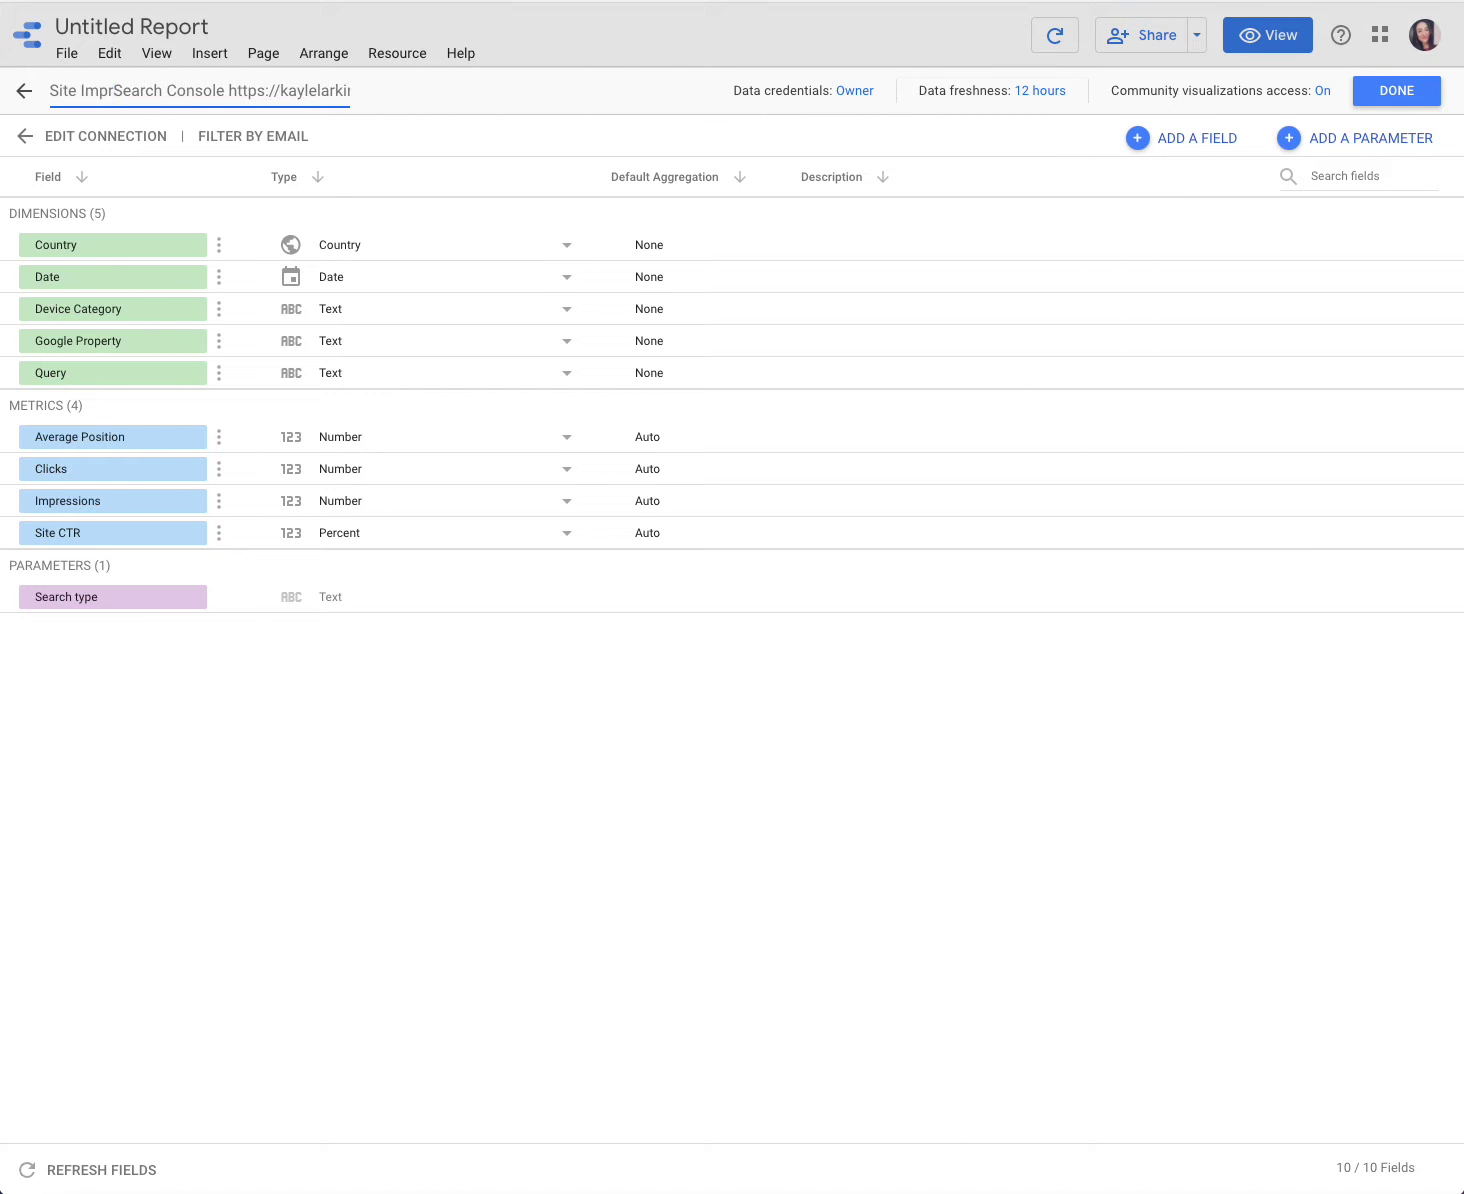
type("ession_")
key("Delete")
key("Delete")
key("Delete")
key("Delete")
key("Delete")
key("Delete")
key("Delete")
key("Delete")
key("Delete")
key("Delete")
key("Delete")
key("Delete")
key("Delete")
key("Delete")
key("Delete")
key("Delete")
key("Delete")
key("Delete")
key("Delete")
key("Delete")
key("Delete")
key("Delete")
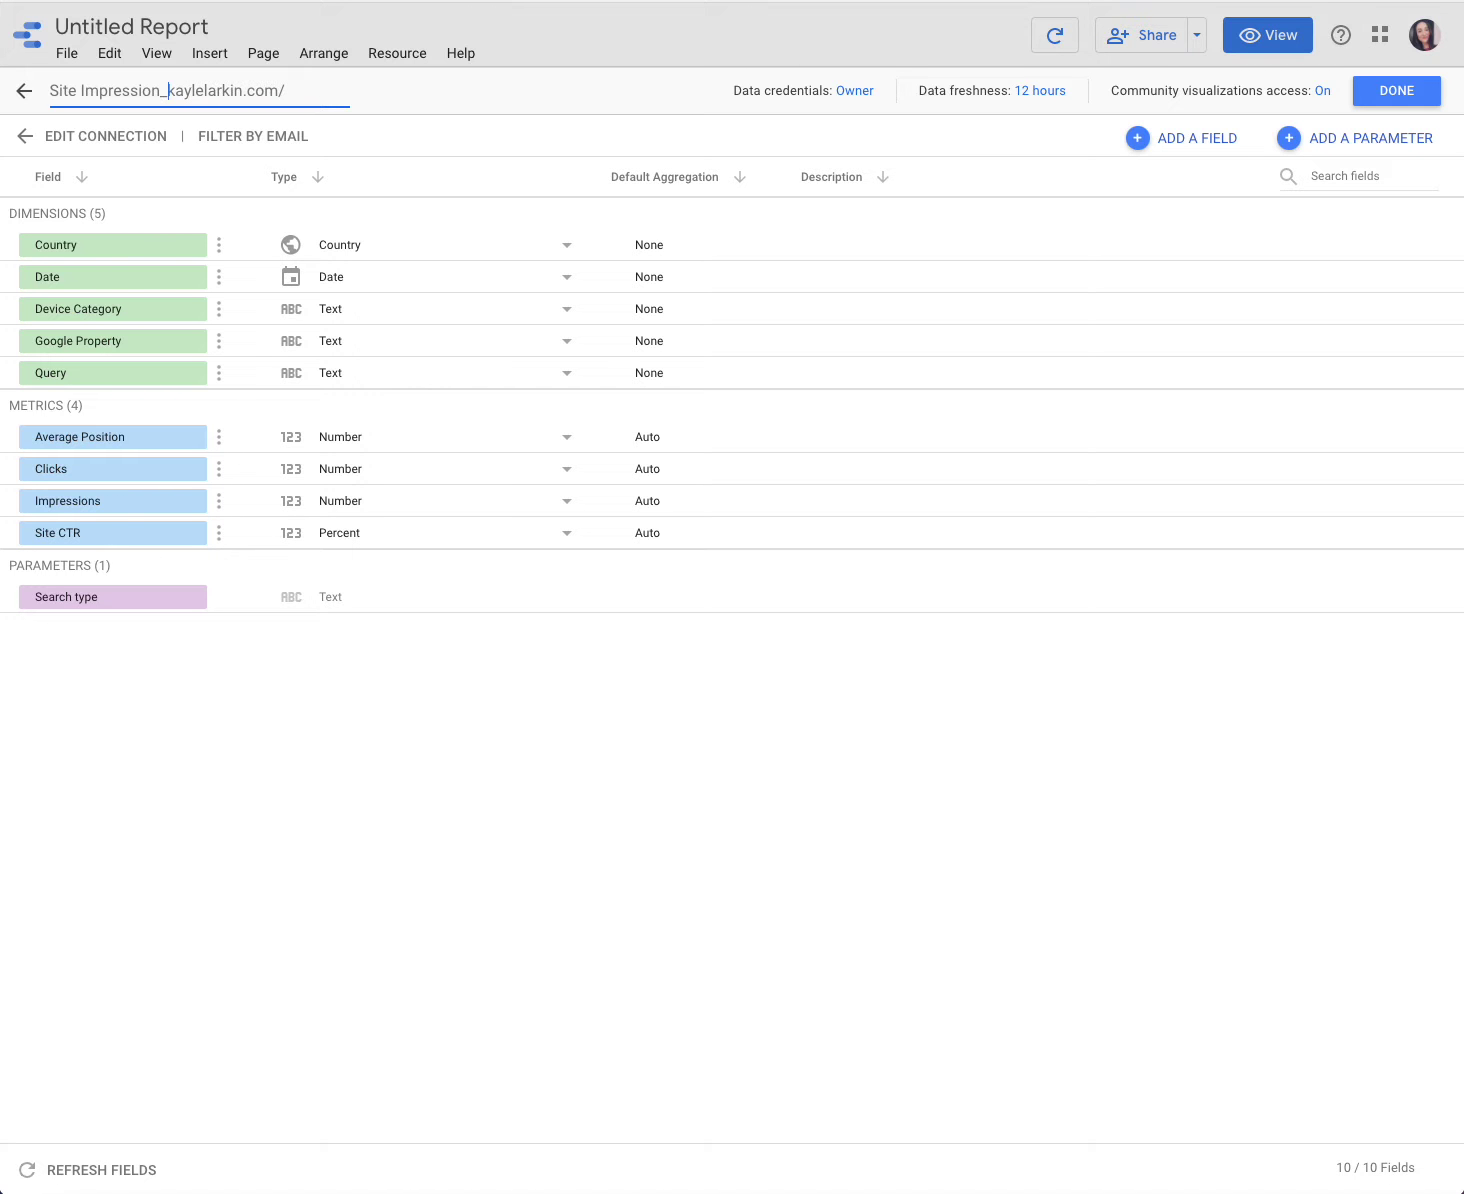
type("SC")
key("Delete")
type("_")
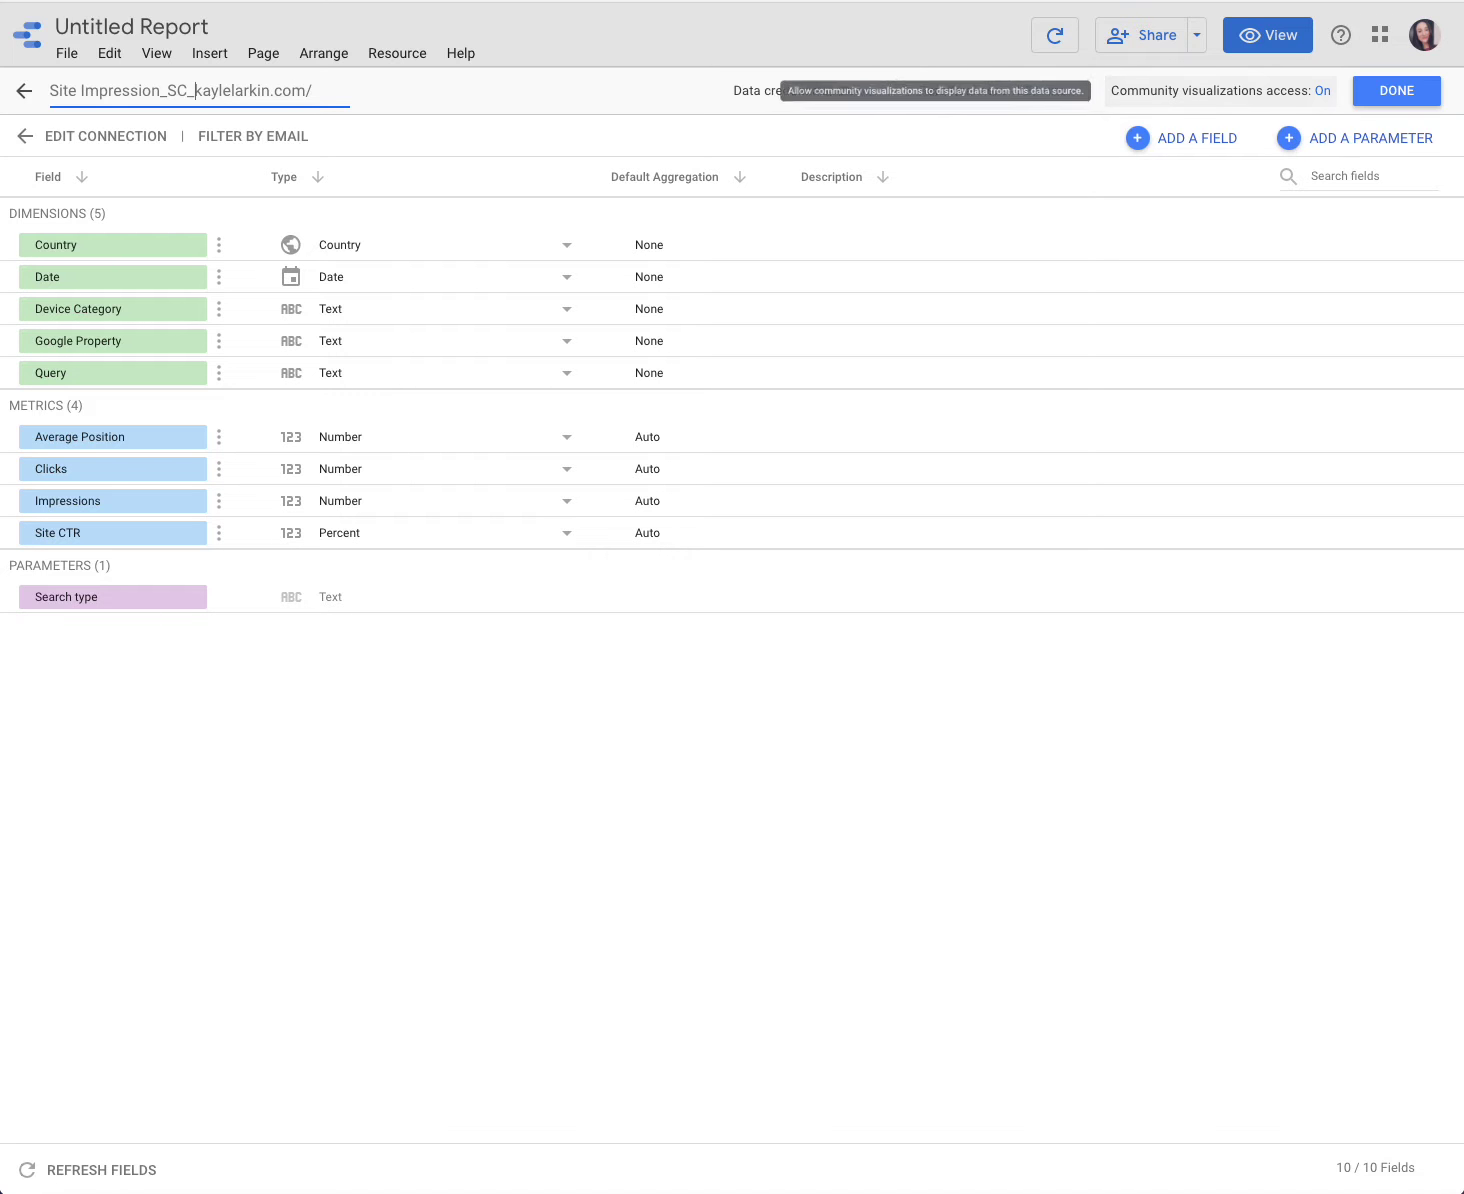
left_click(1385, 94)
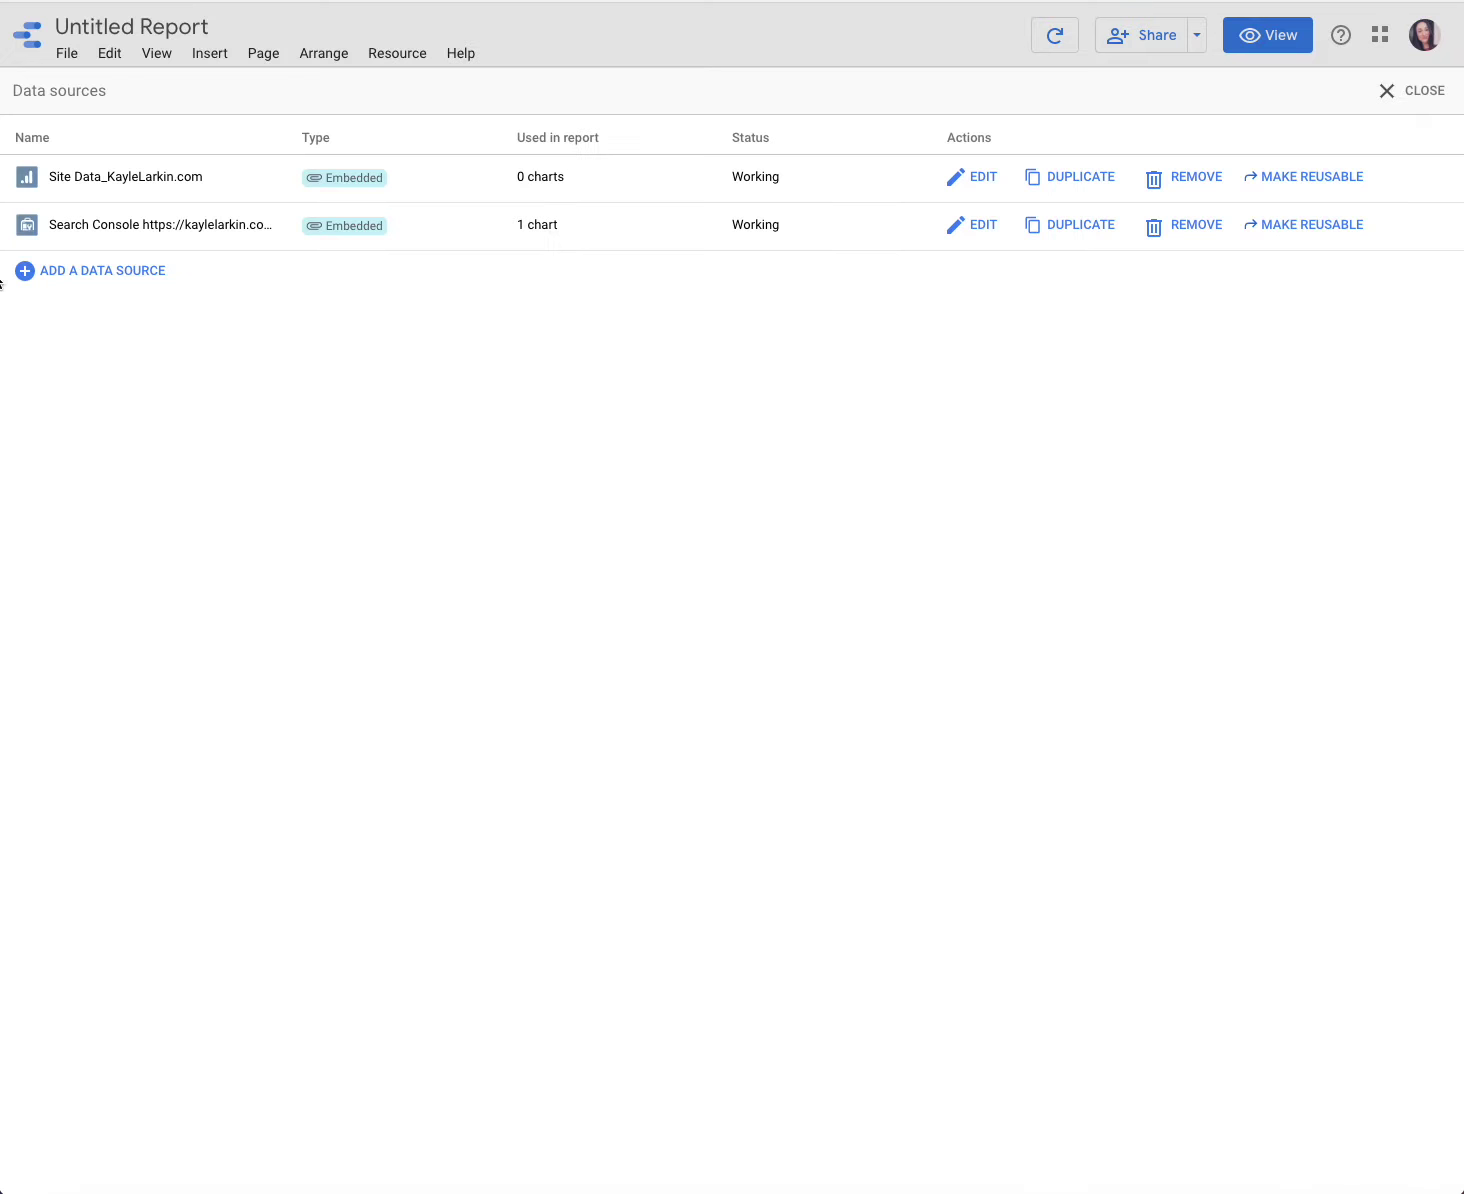
Step: Add the site's Search Console Url Impression data as another source
left_click(63, 276)
scroll(621, 864, "down", 3)
scroll(621, 864, "down", 3)
left_click(640, 650)
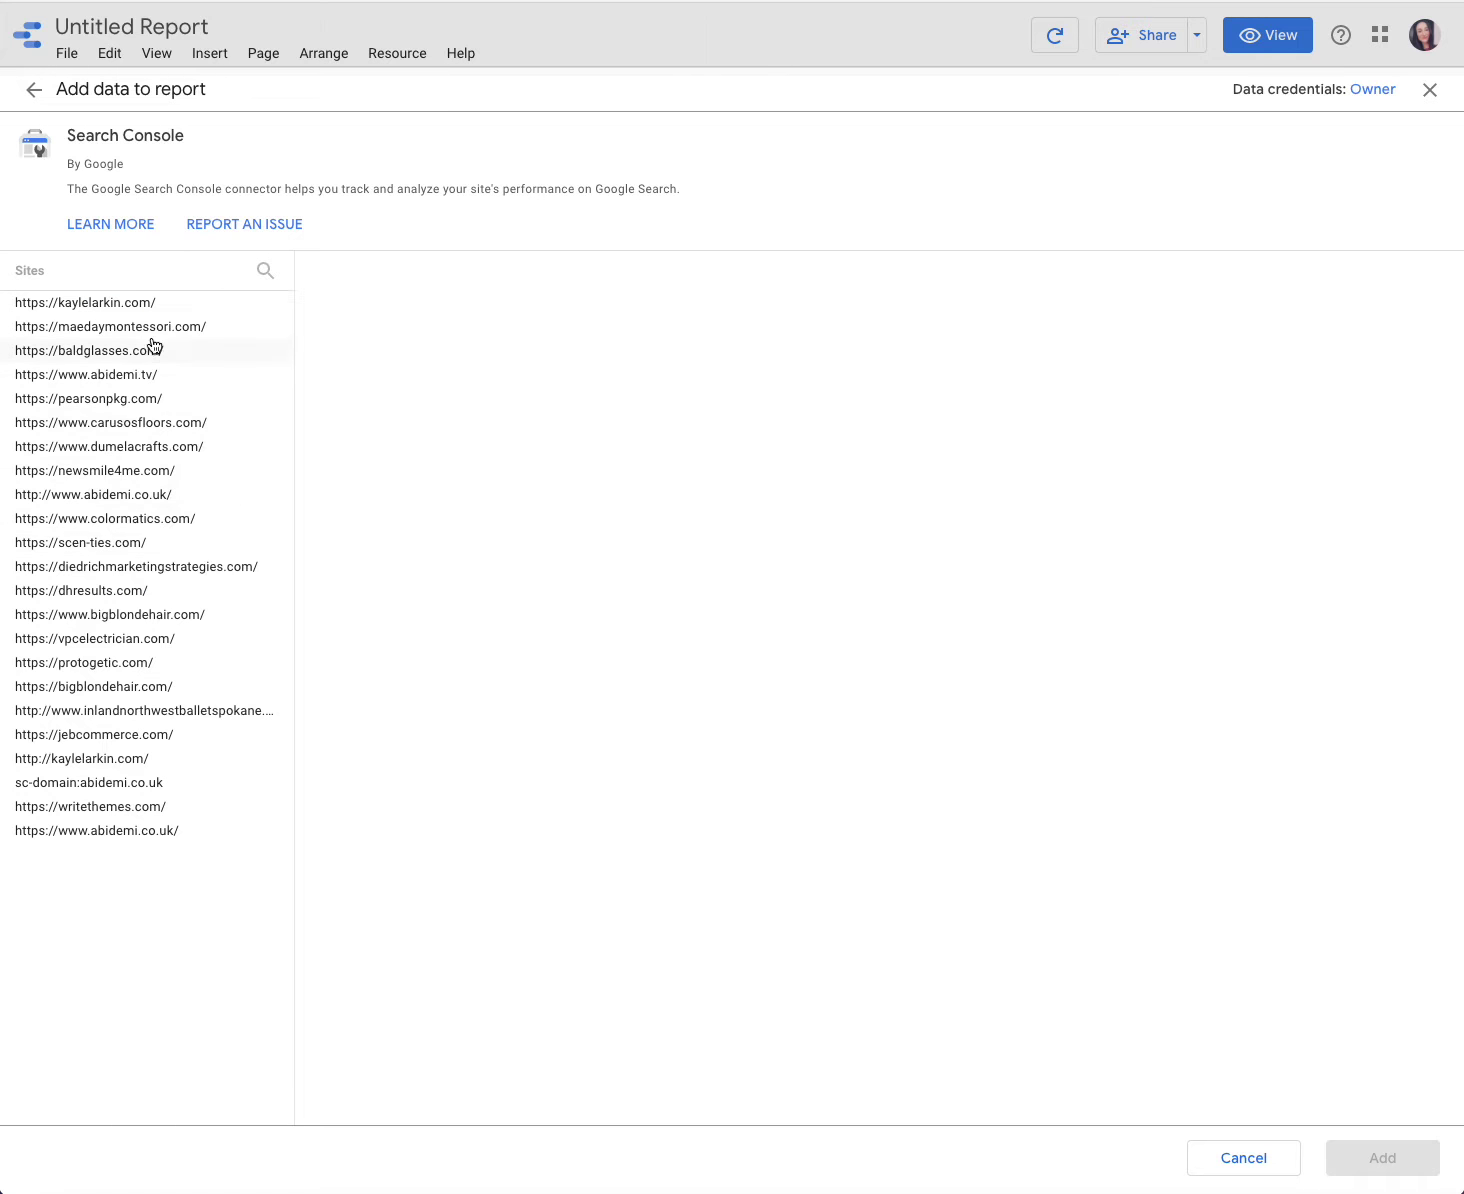
left_click(92, 303)
left_click(385, 330)
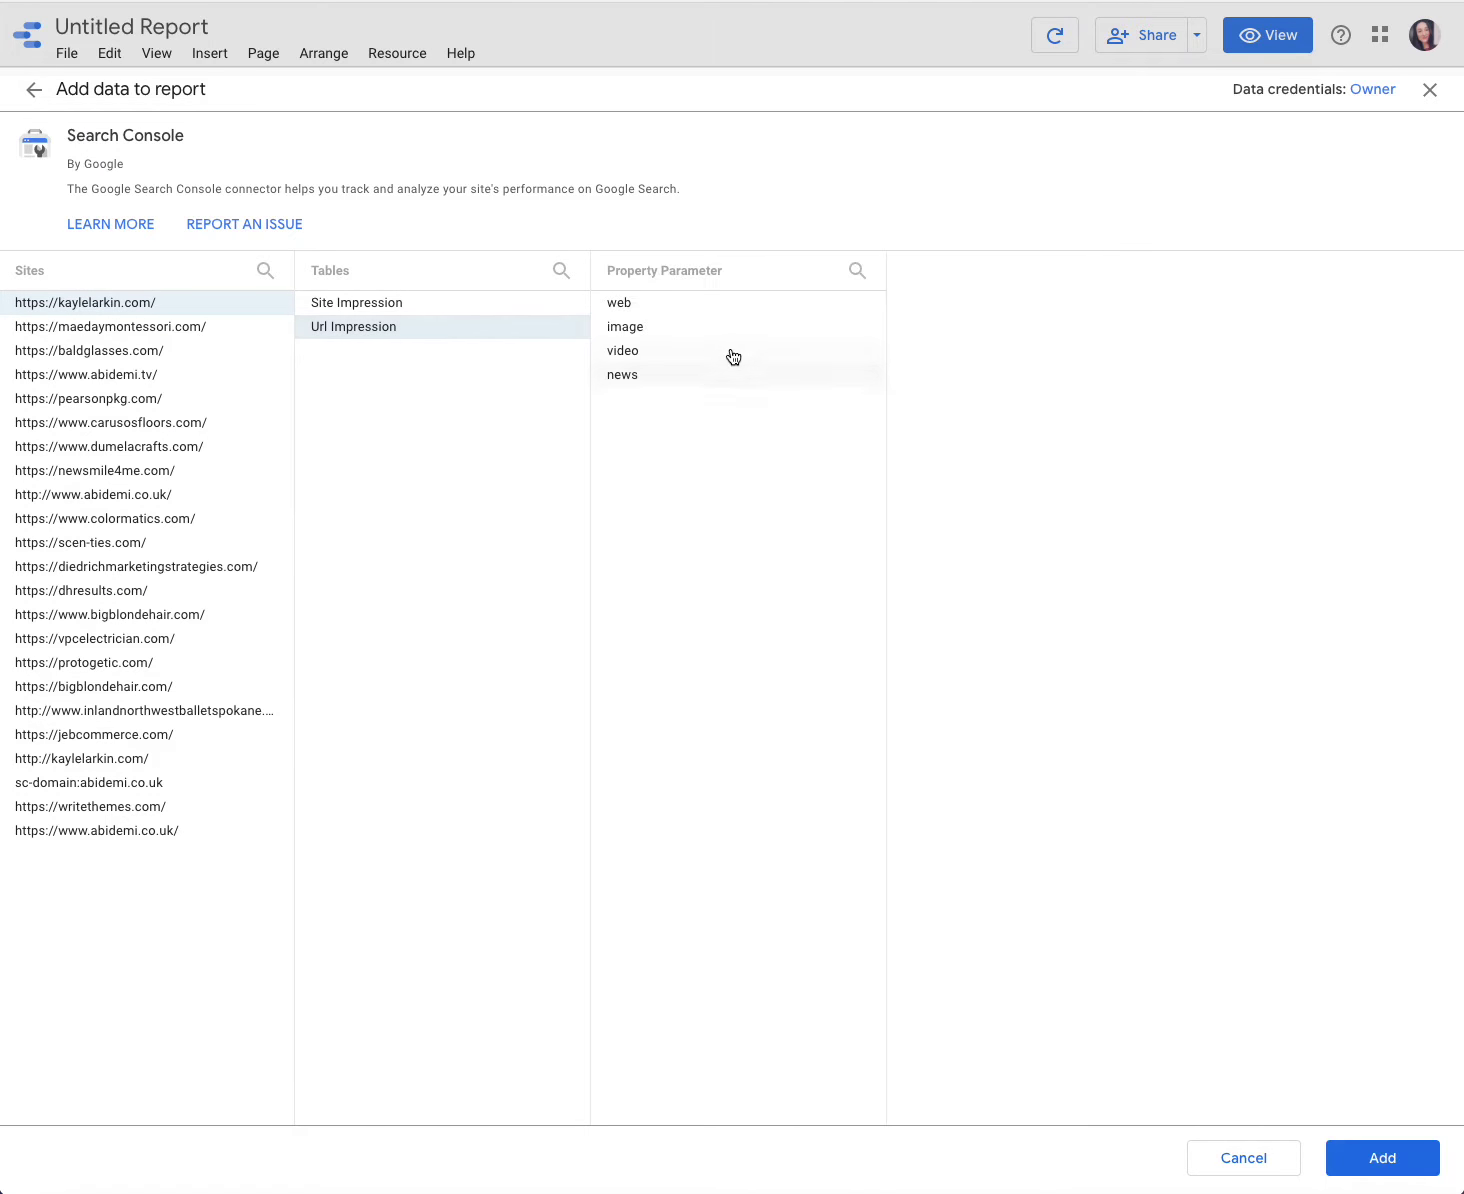
left_click(1397, 1157)
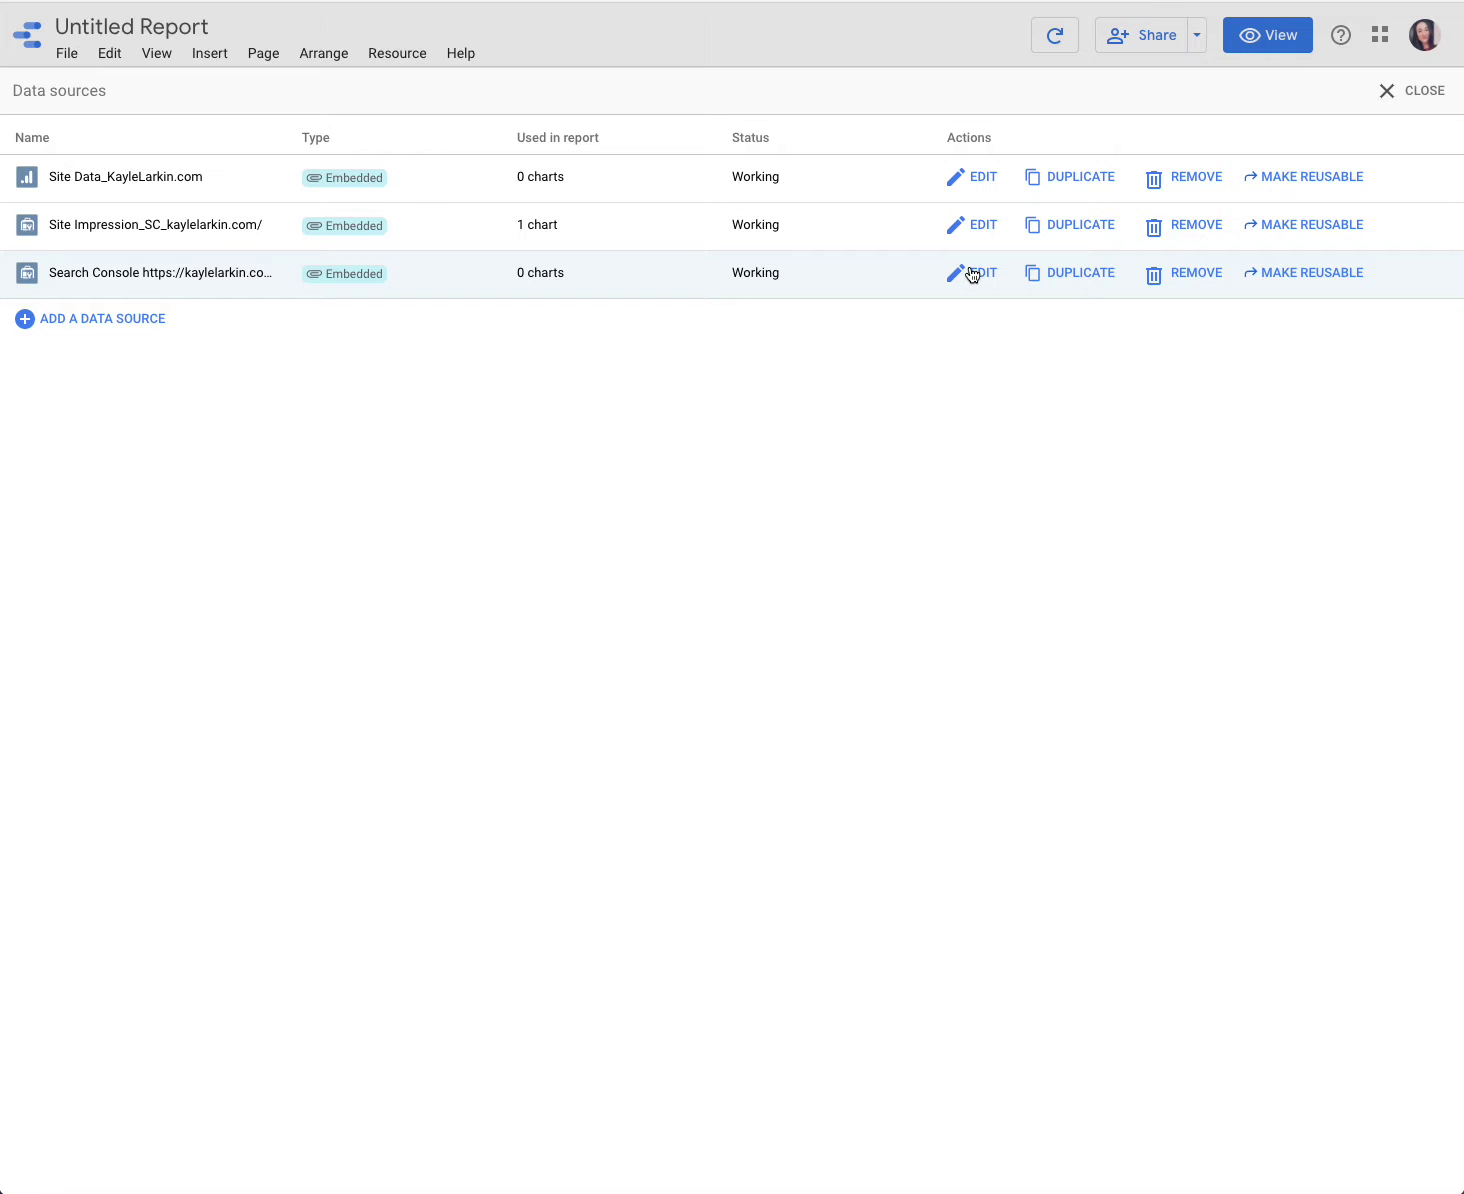
Step: Rename the new source to 'URL Impr_SC_' plus the site domain, without the slash
left_click(924, 308)
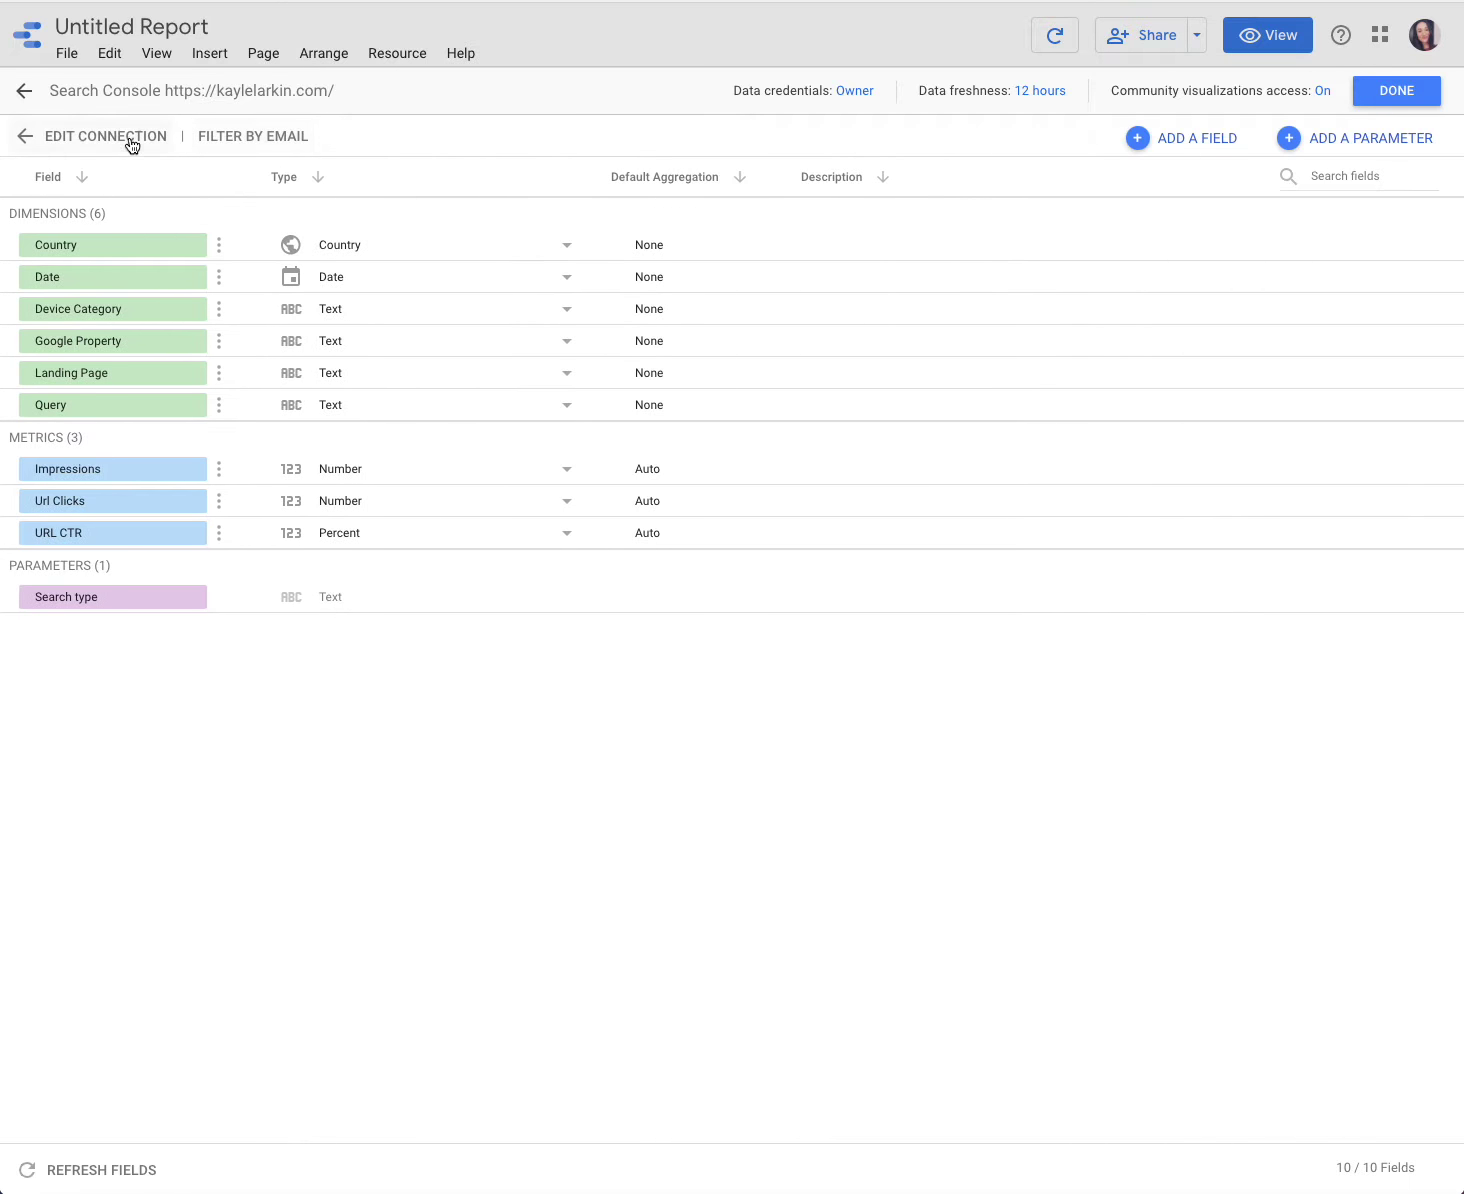
left_click(160, 90)
left_click_drag(213, 91, 25, 85)
type("URL ")
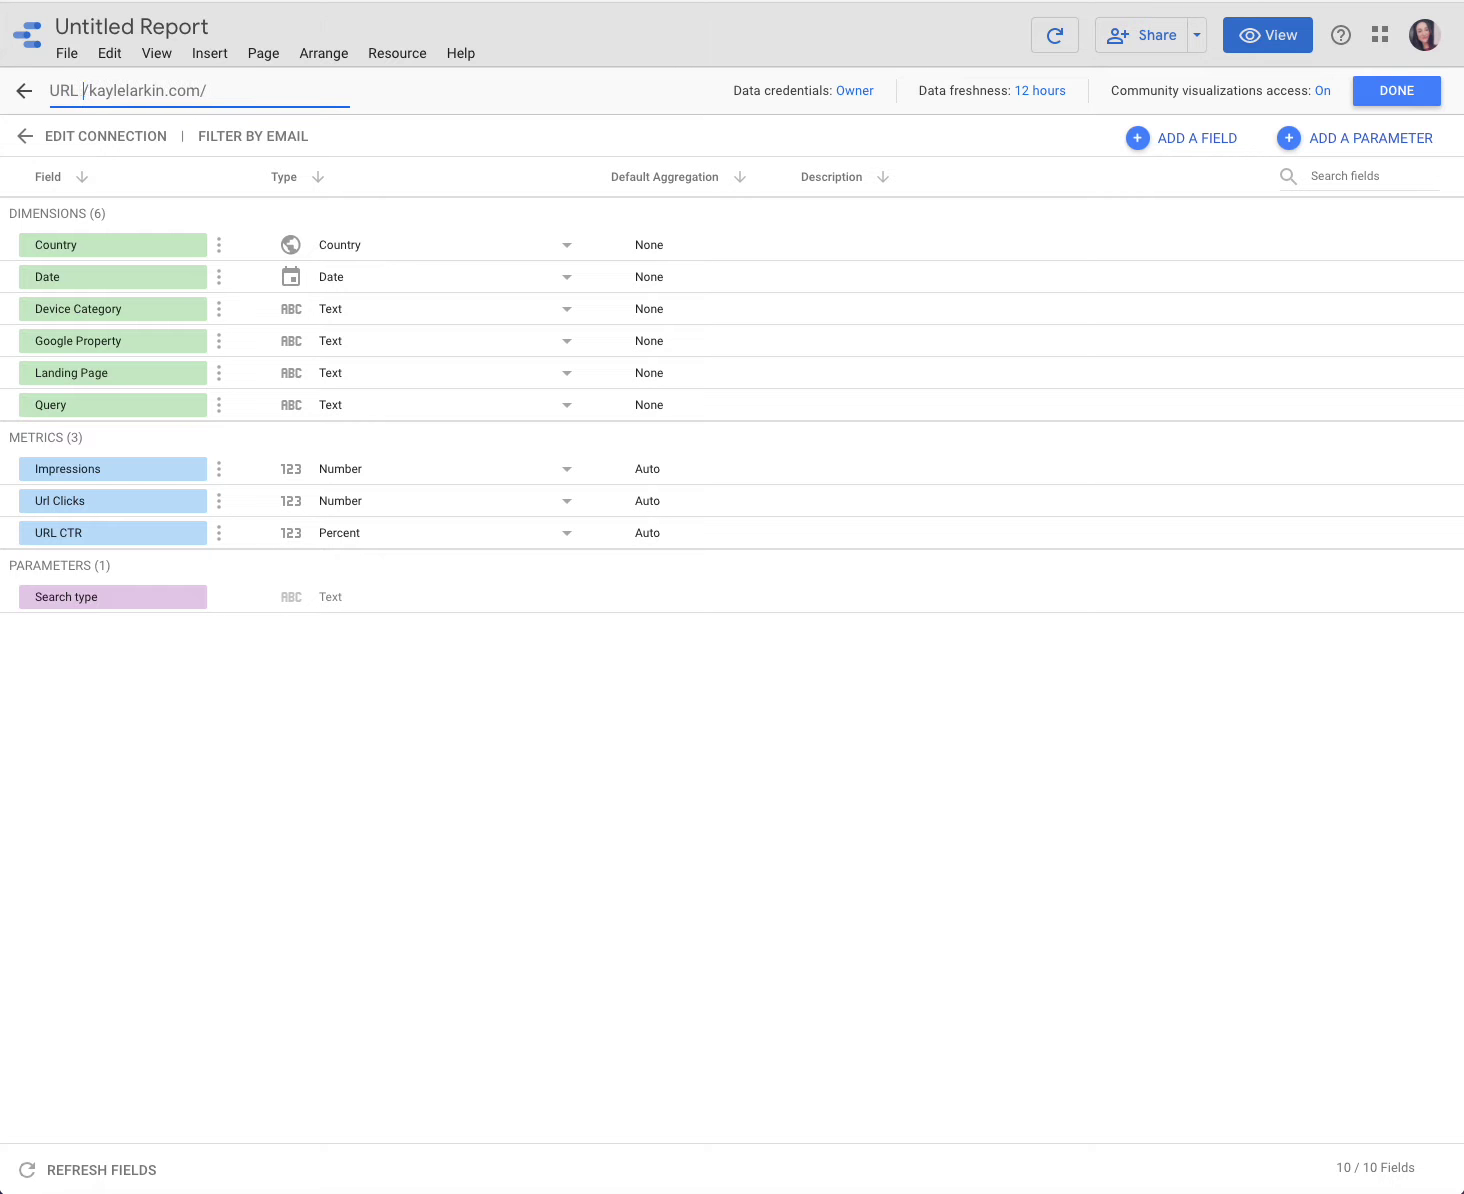
type("Impression")
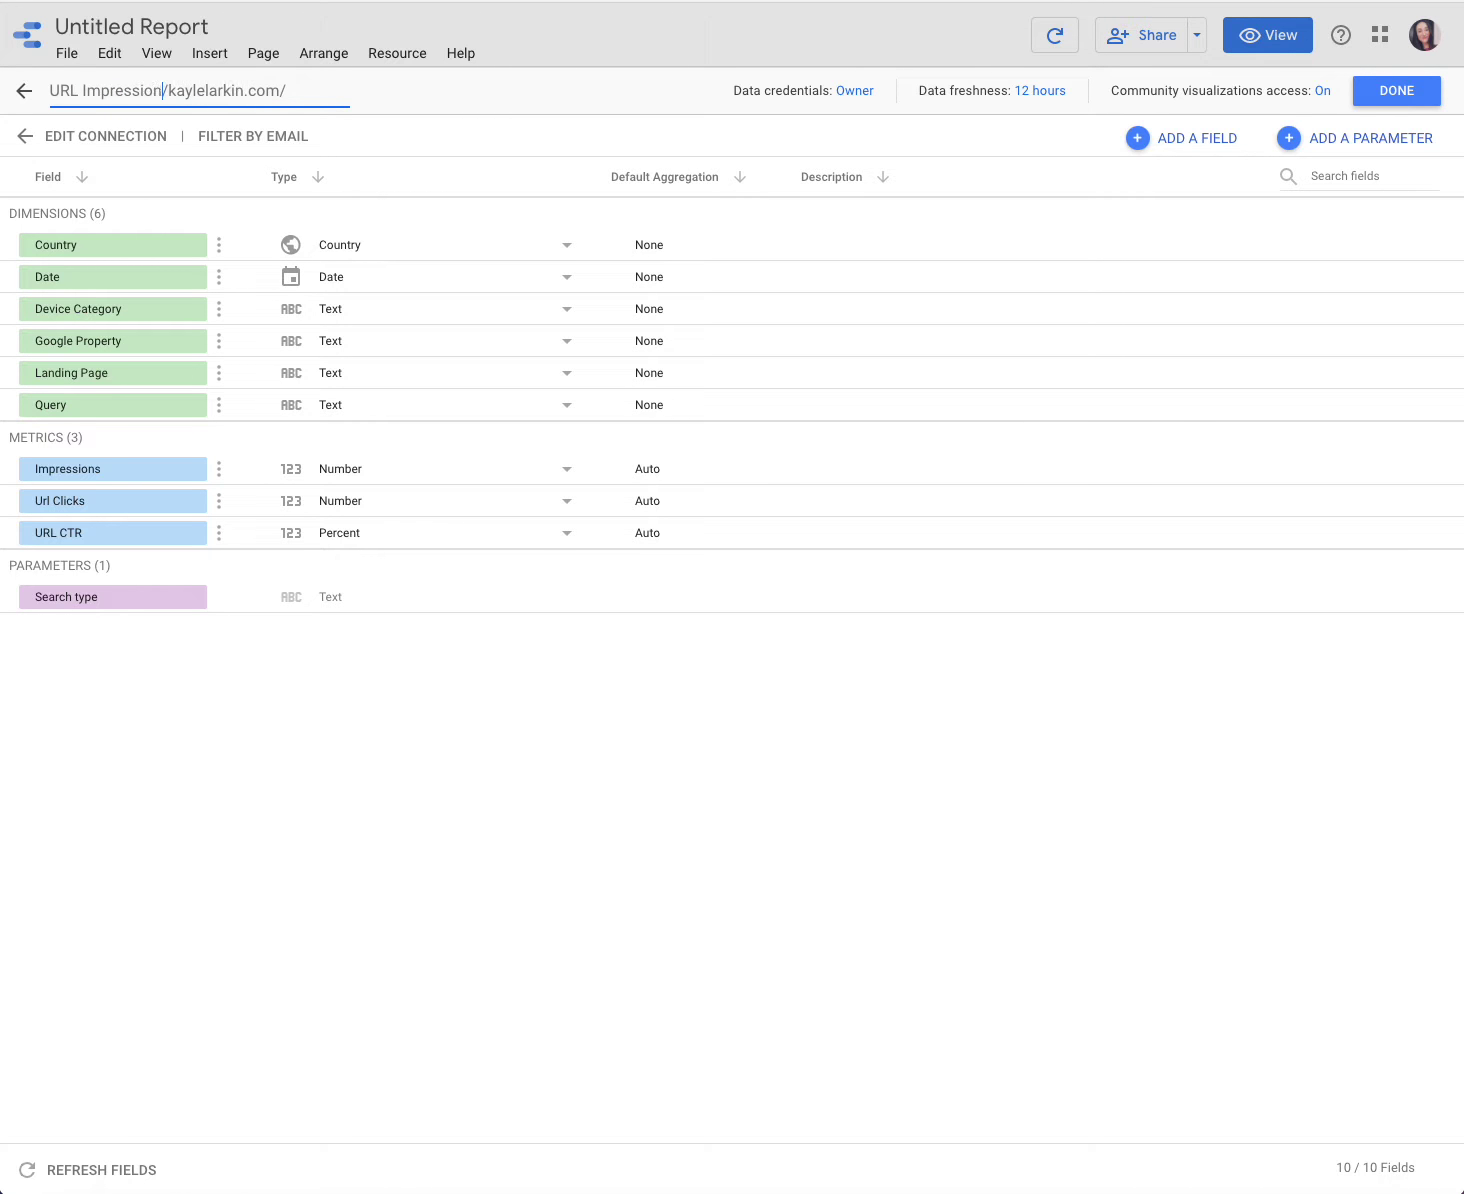
key("BackSpace")
key("BackSpace")
key("BackSpace")
key("BackSpace")
key("BackSpace")
key("BackSpace")
type("_SC_")
key("Delete")
left_click(1428, 89)
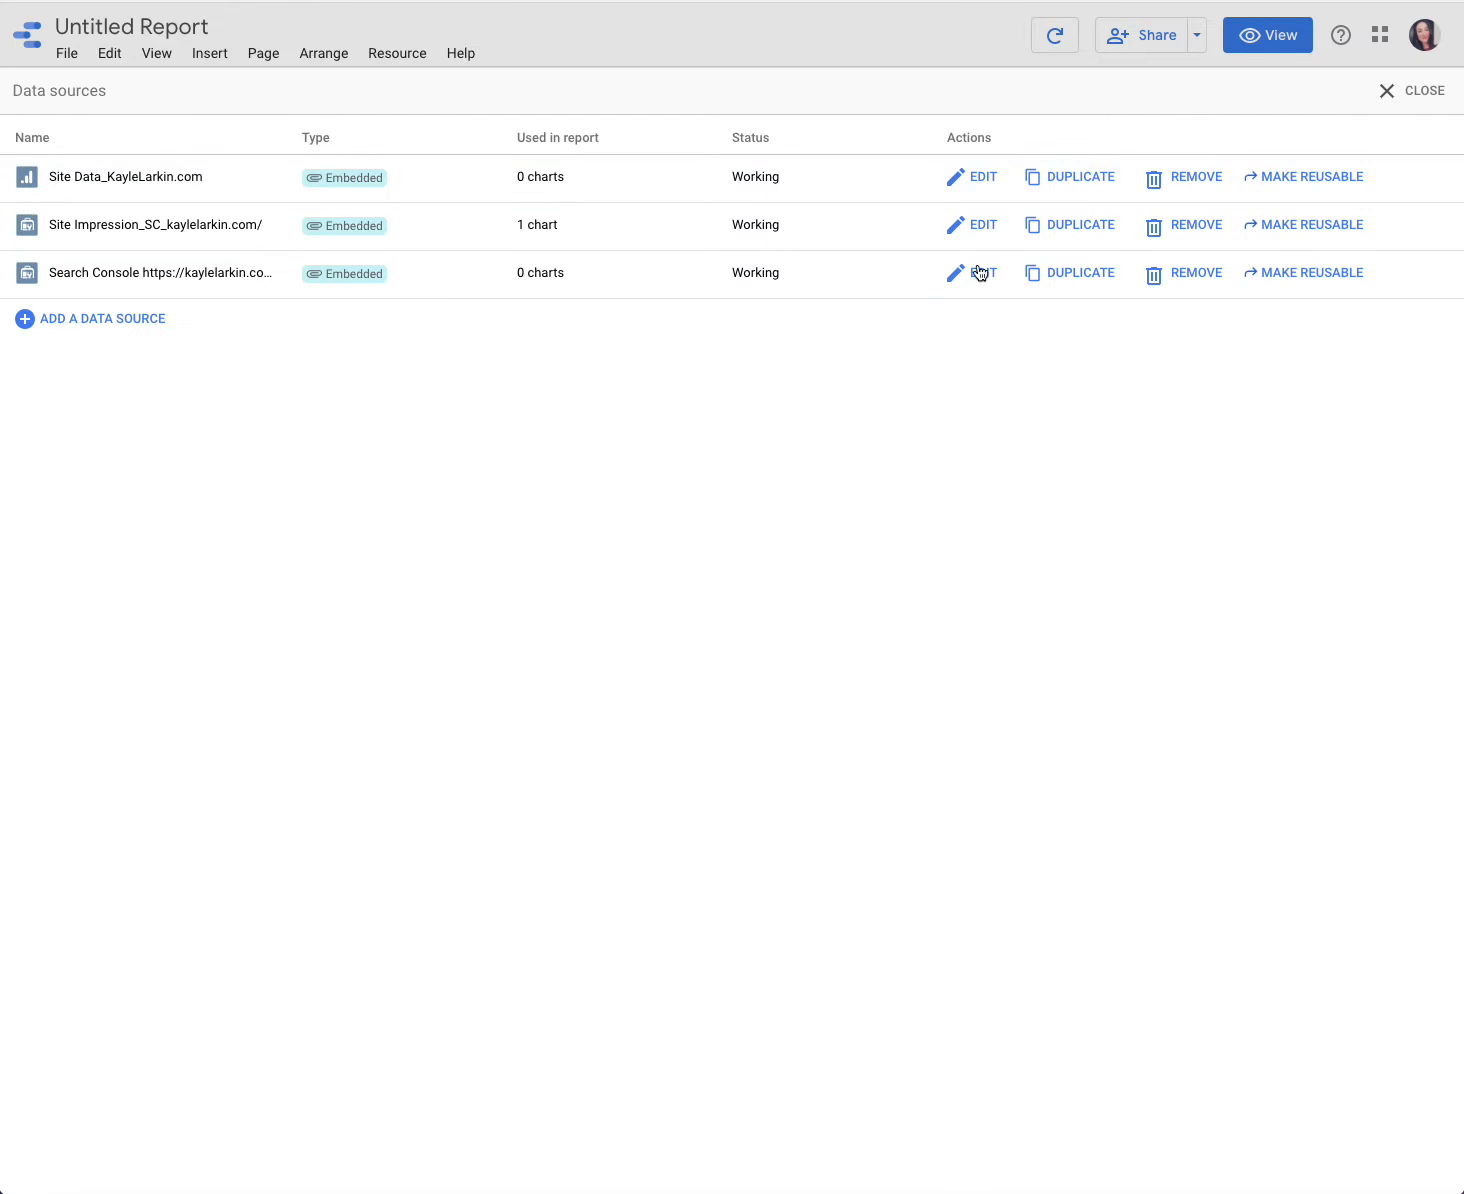
Step: Delete the auto-created table and place a scorecard showing 65 Url Clicks near the top
left_click(1427, 91)
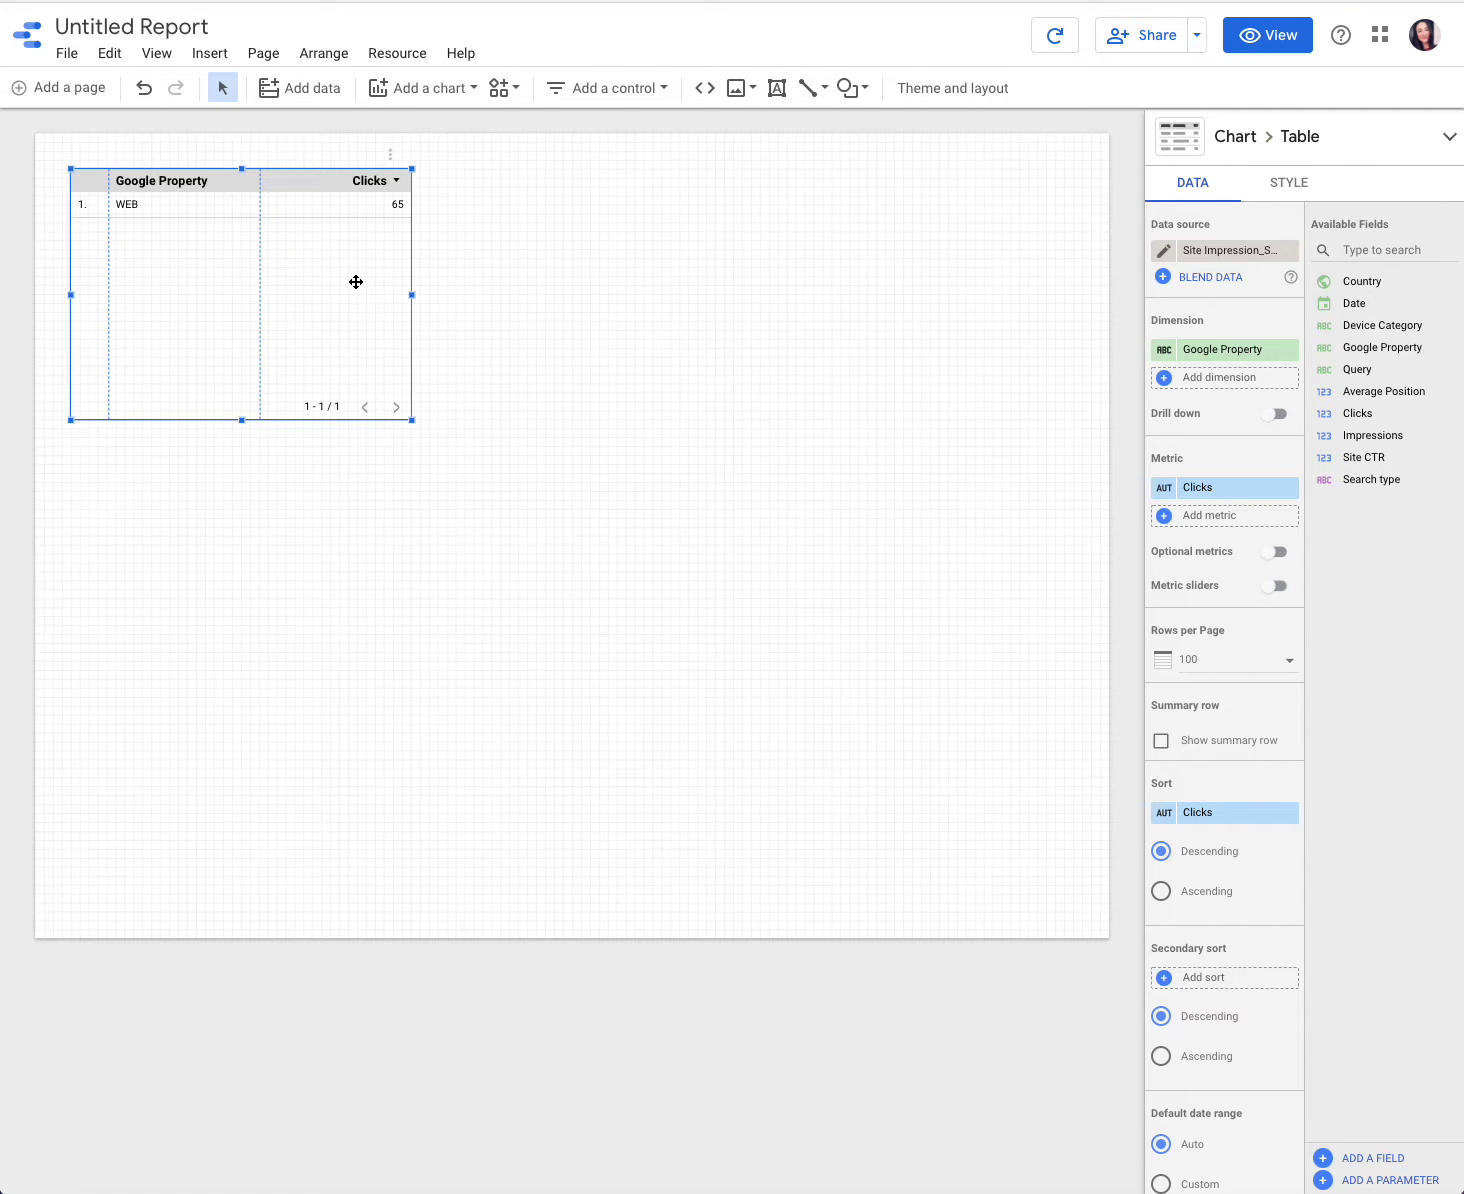
key("Delete")
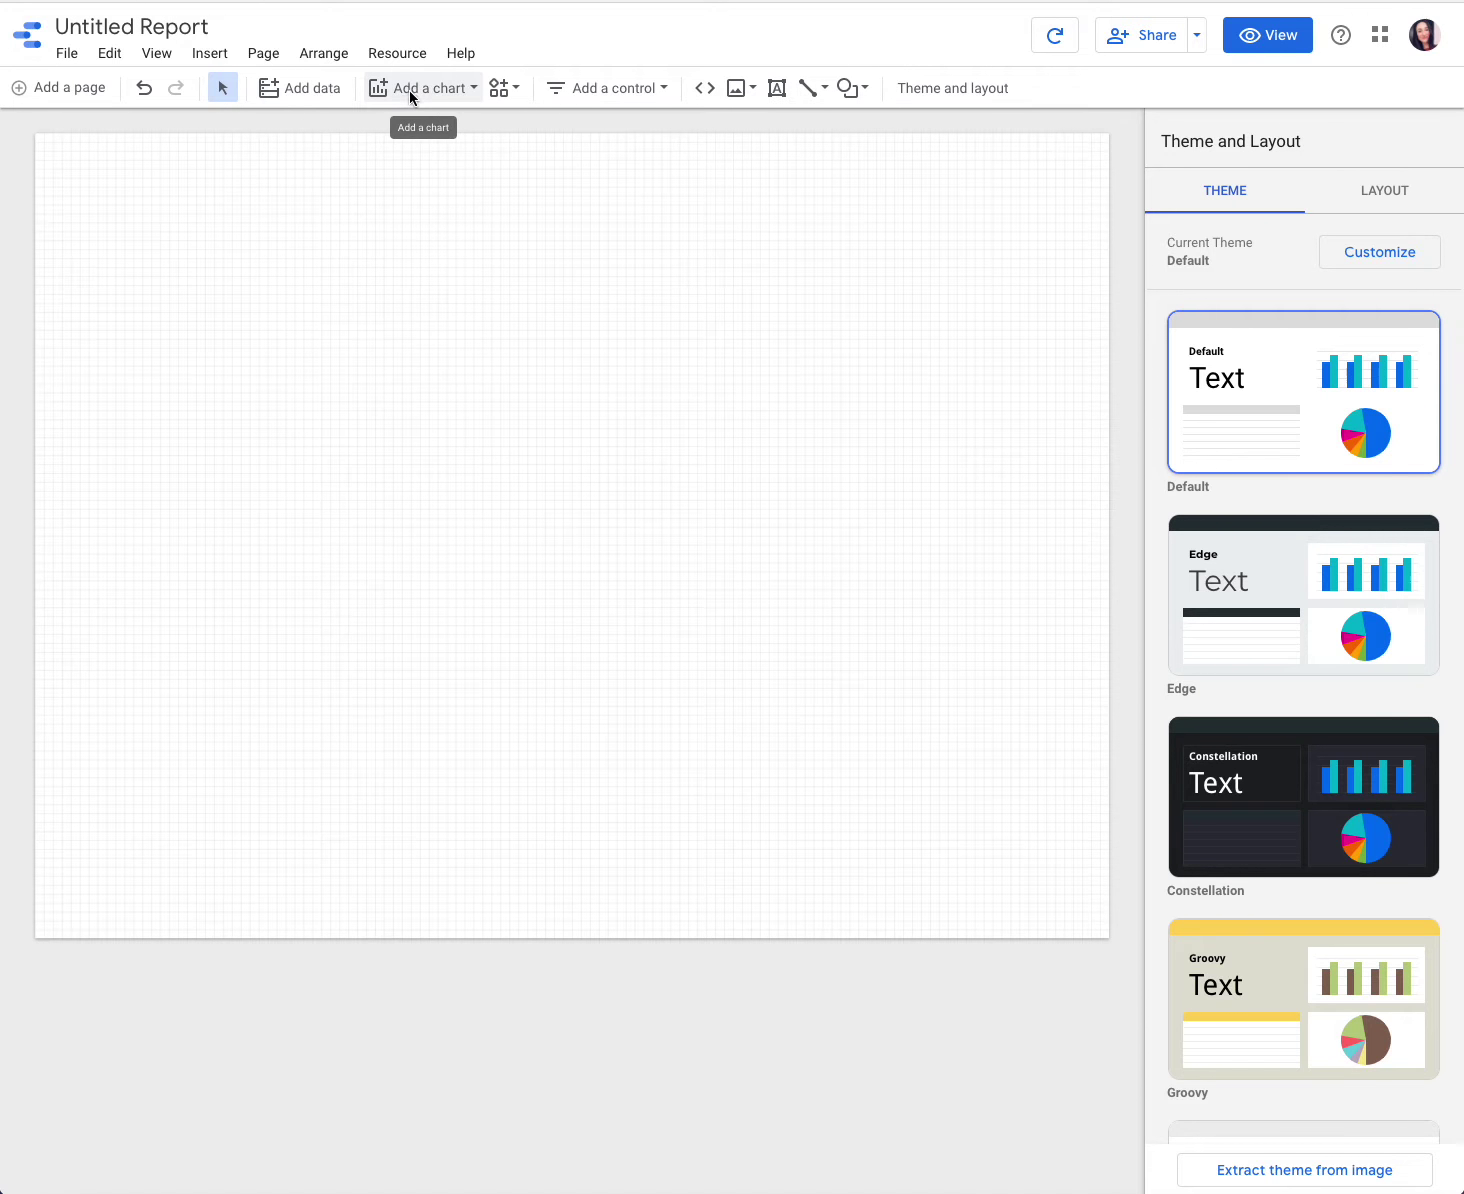
left_click(409, 90)
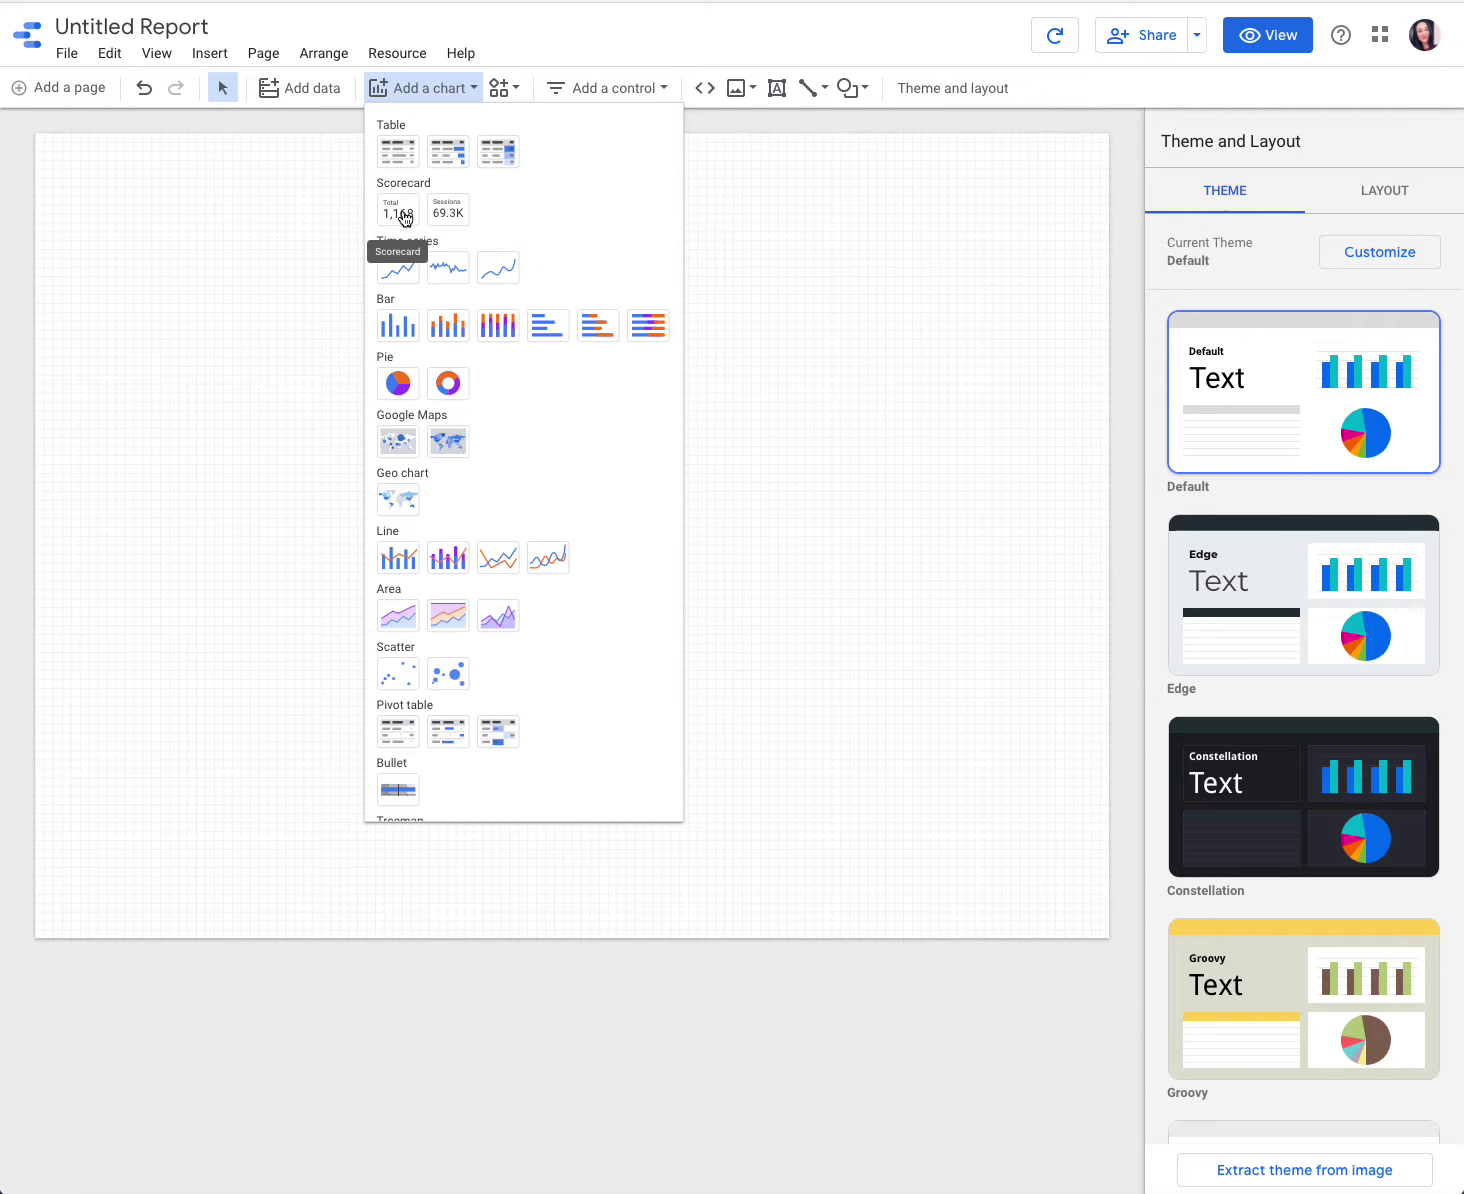
left_click(404, 218)
left_click(251, 191)
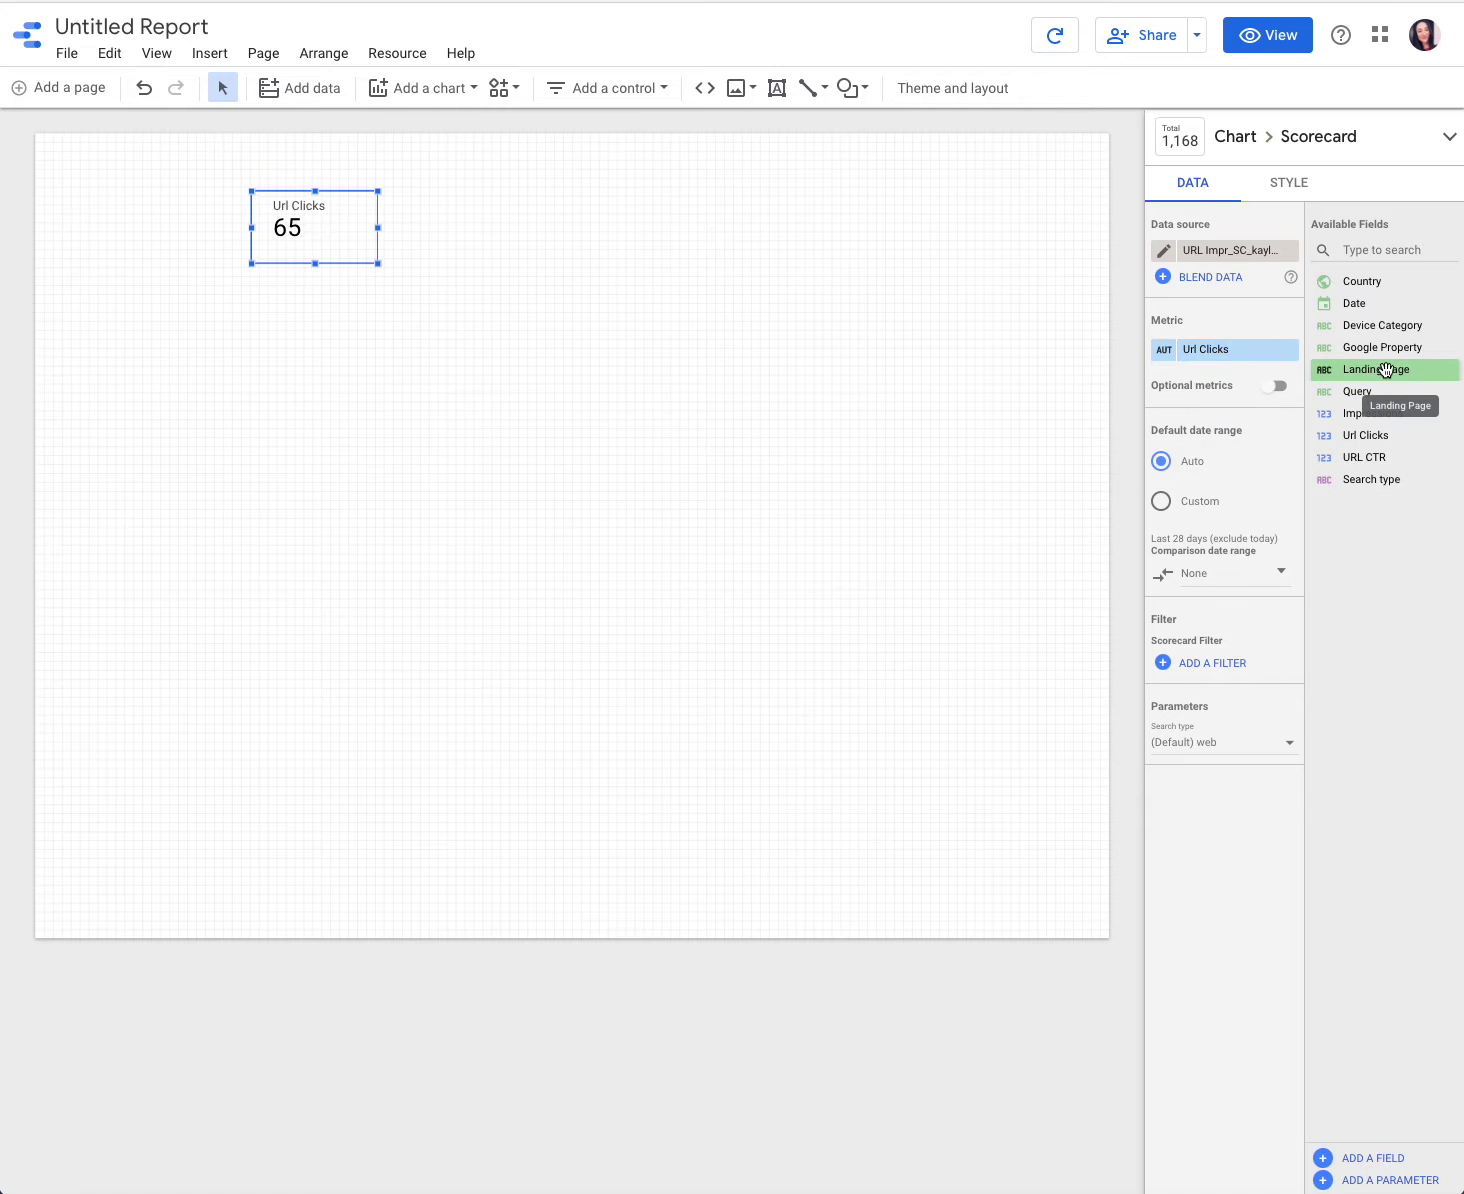
Step: Set the scorecard's metric to Landing Page, showing 43
left_click(1250, 351)
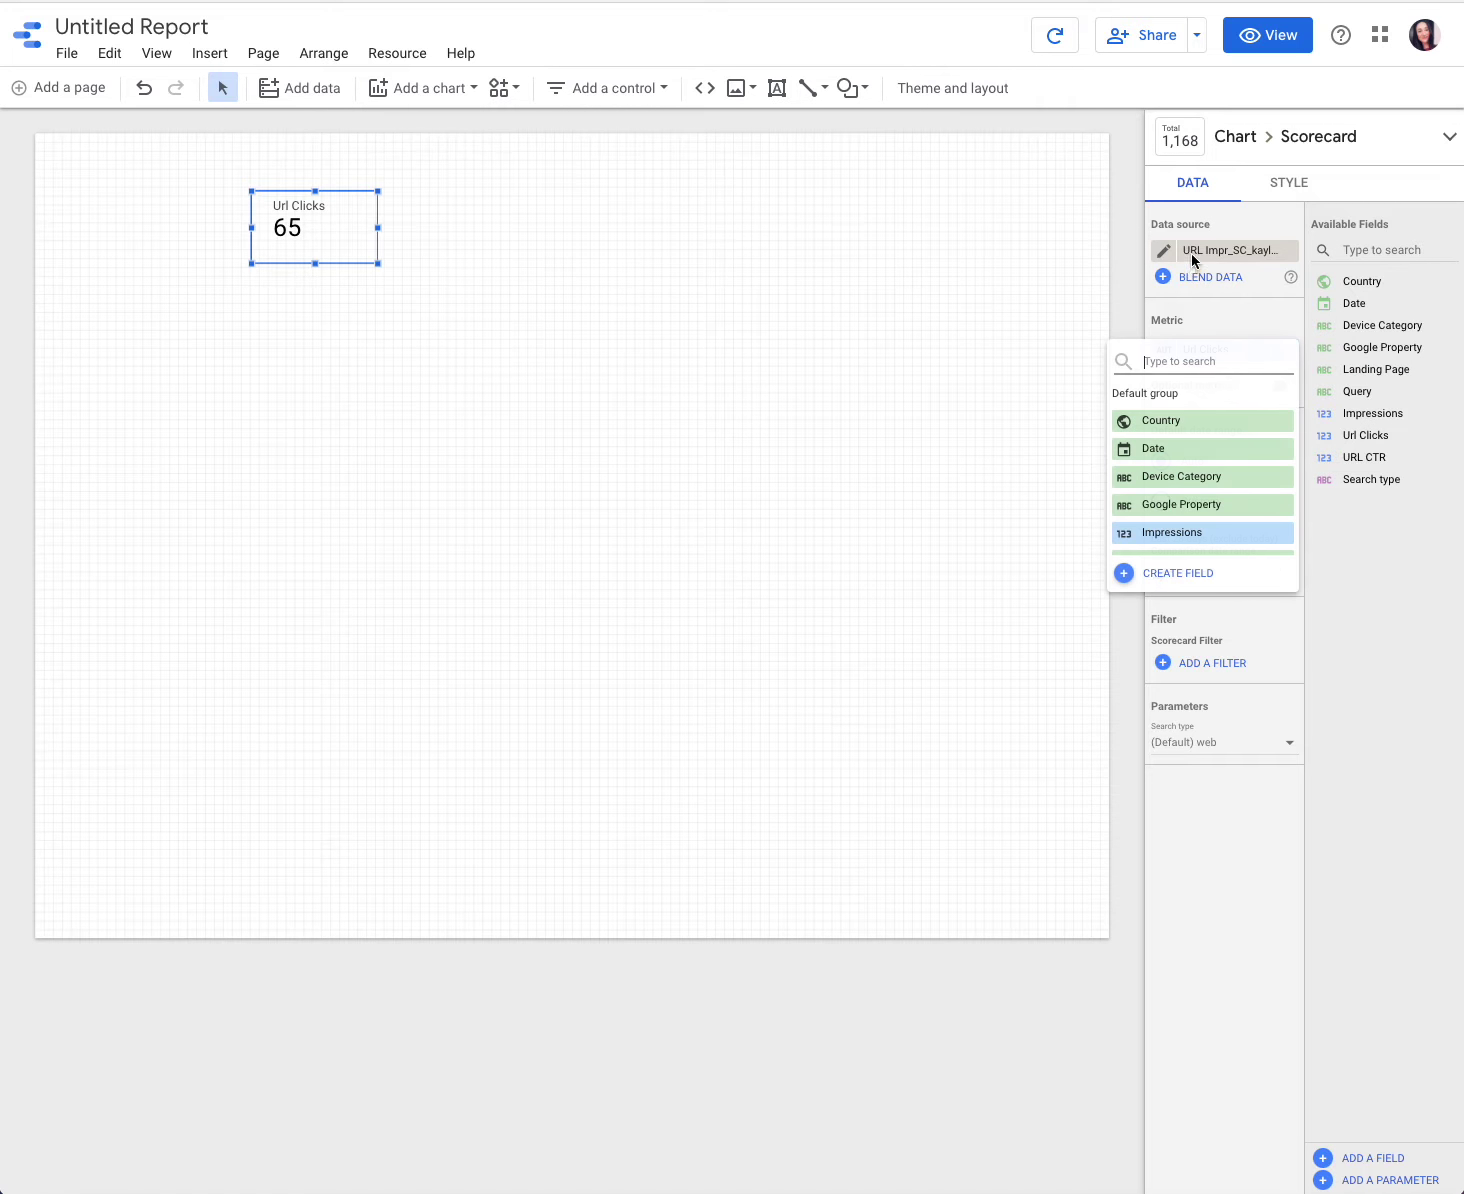
type("landing")
left_click(1192, 425)
left_click(1163, 349)
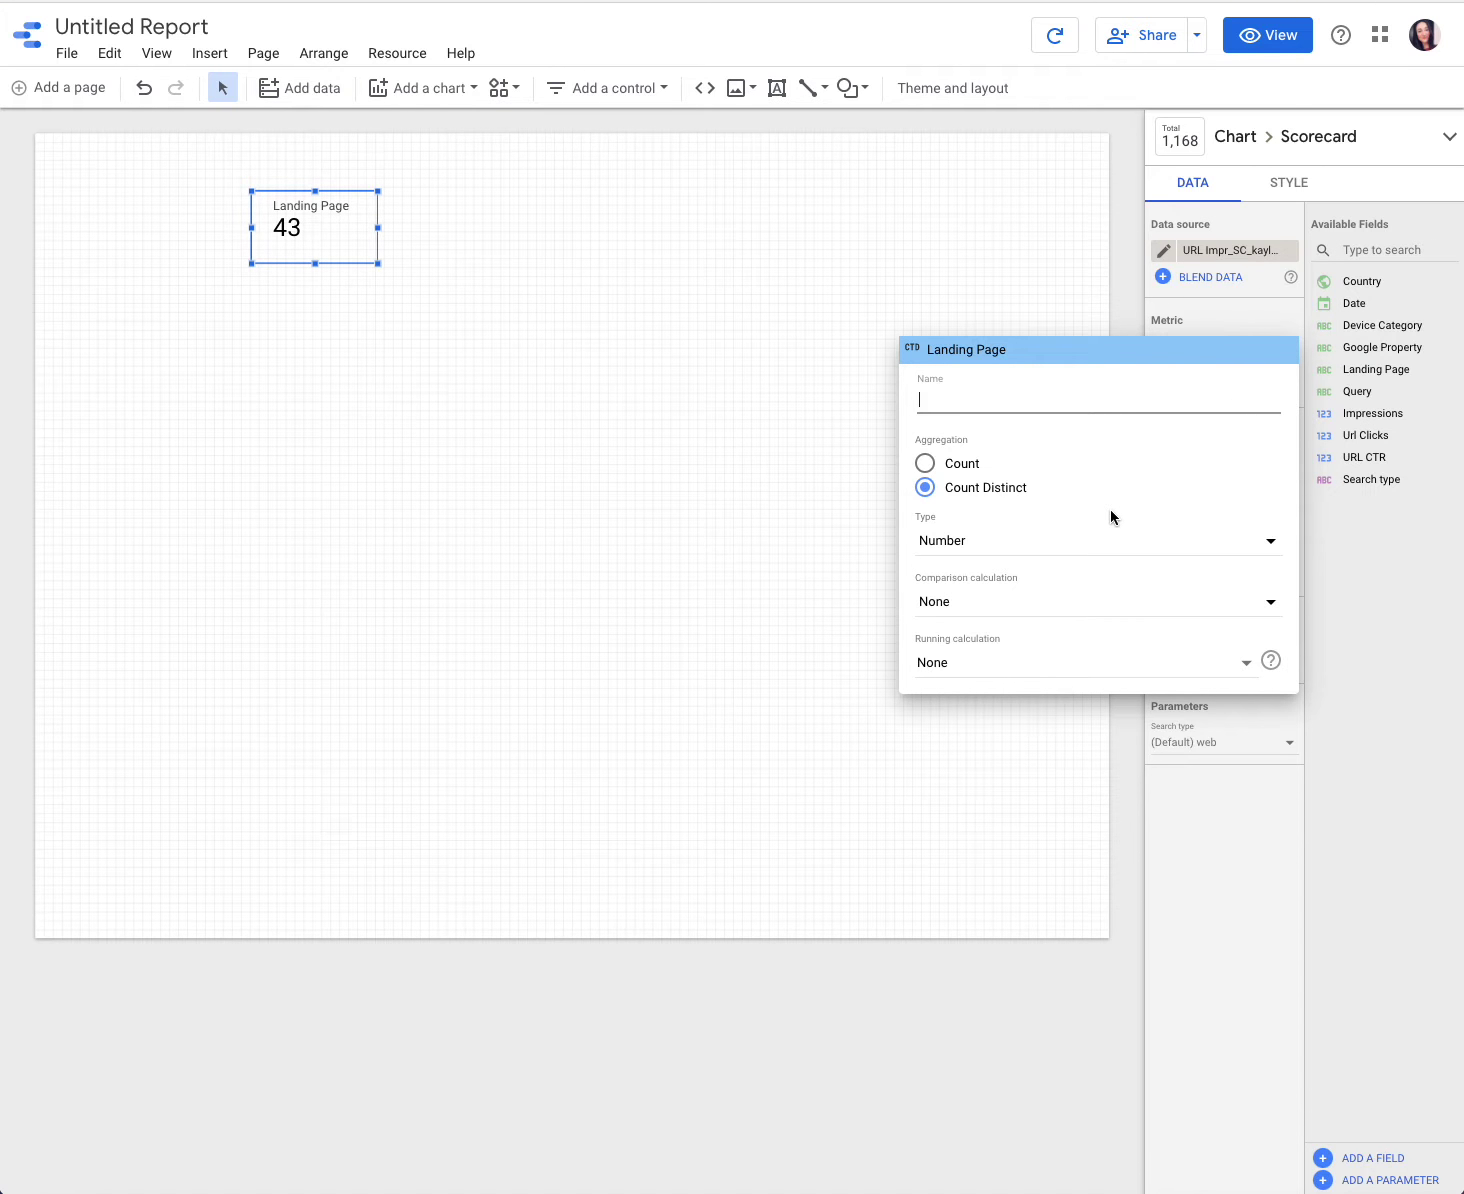
left_click(716, 333)
left_click(346, 229)
Step: Duplicate the scorecard to its right and switch the copy's metric to Query, showing 395
key("ctrl+d")
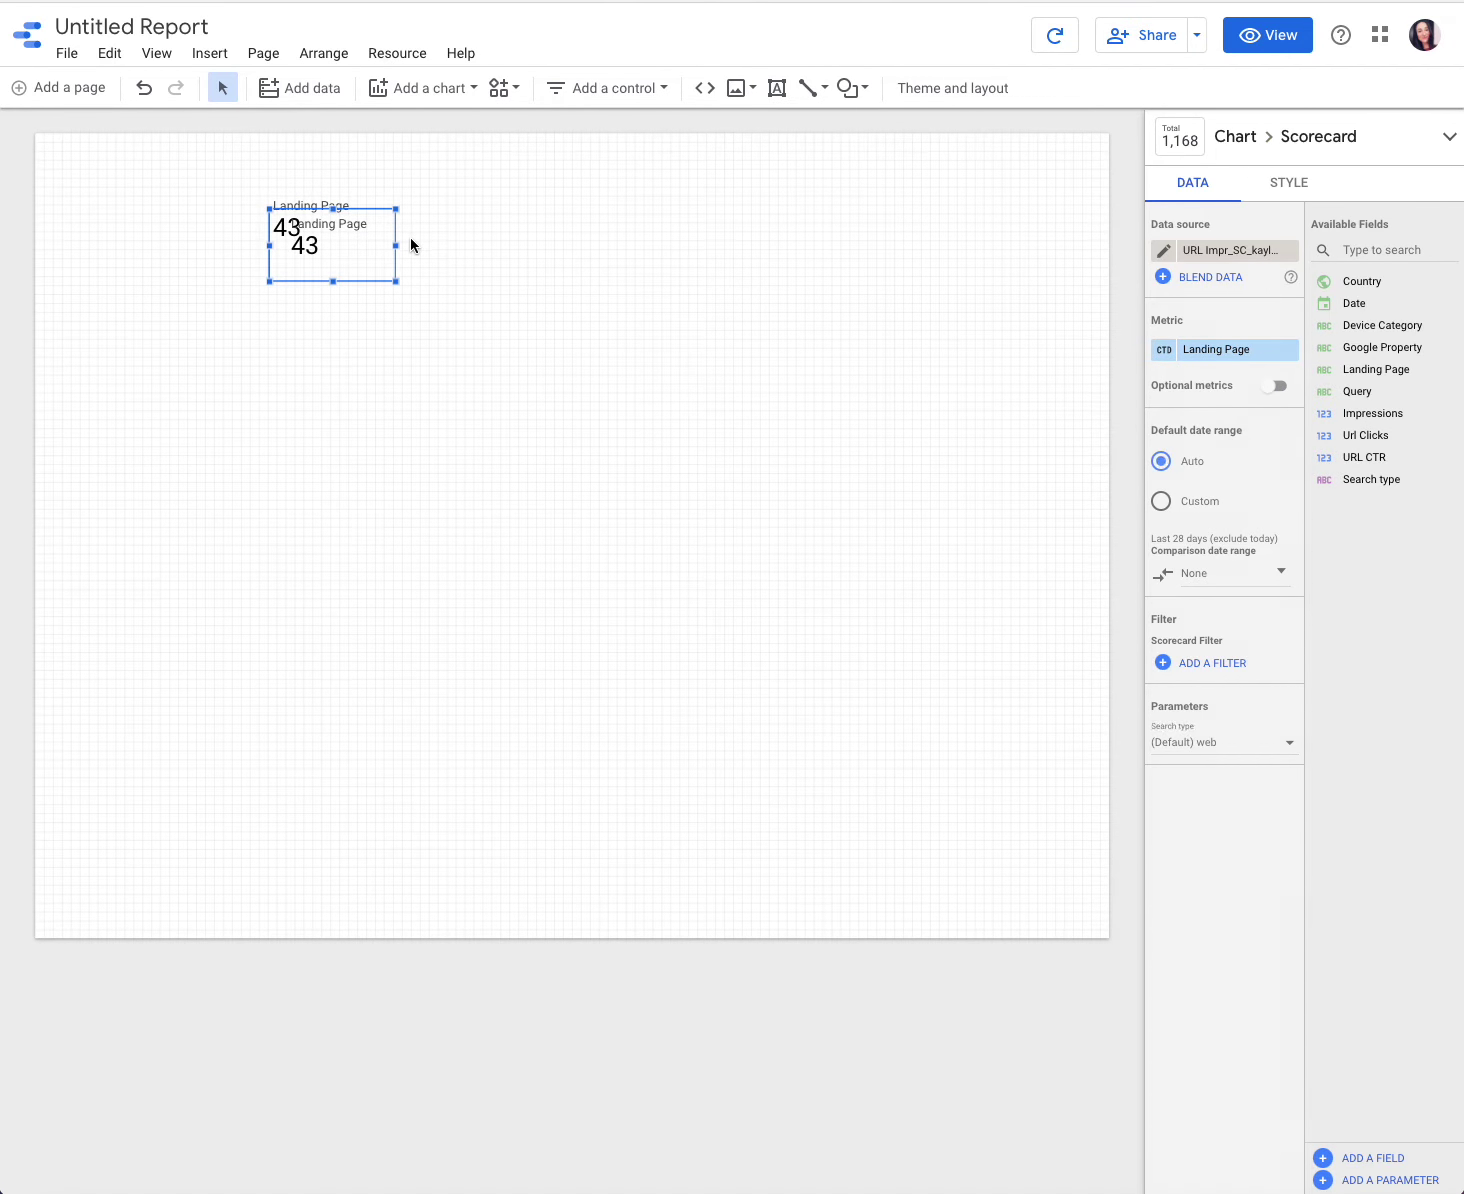
key("Up")
key("Up")
key("Up")
key("Up")
key("Up")
key("Up")
key("Up")
key("Up")
key("Up")
key("Up")
key("Up")
key("Up")
key("Up")
key("Right")
key("Right")
key("Right")
key("Right")
key("Right")
key("Right")
key("Right")
key("Right")
key("Right")
key("Right")
key("Right")
key("Right")
key("Right")
key("Right")
key("Right")
key("Right")
key("Right")
key("Right")
key("Right")
key("Right")
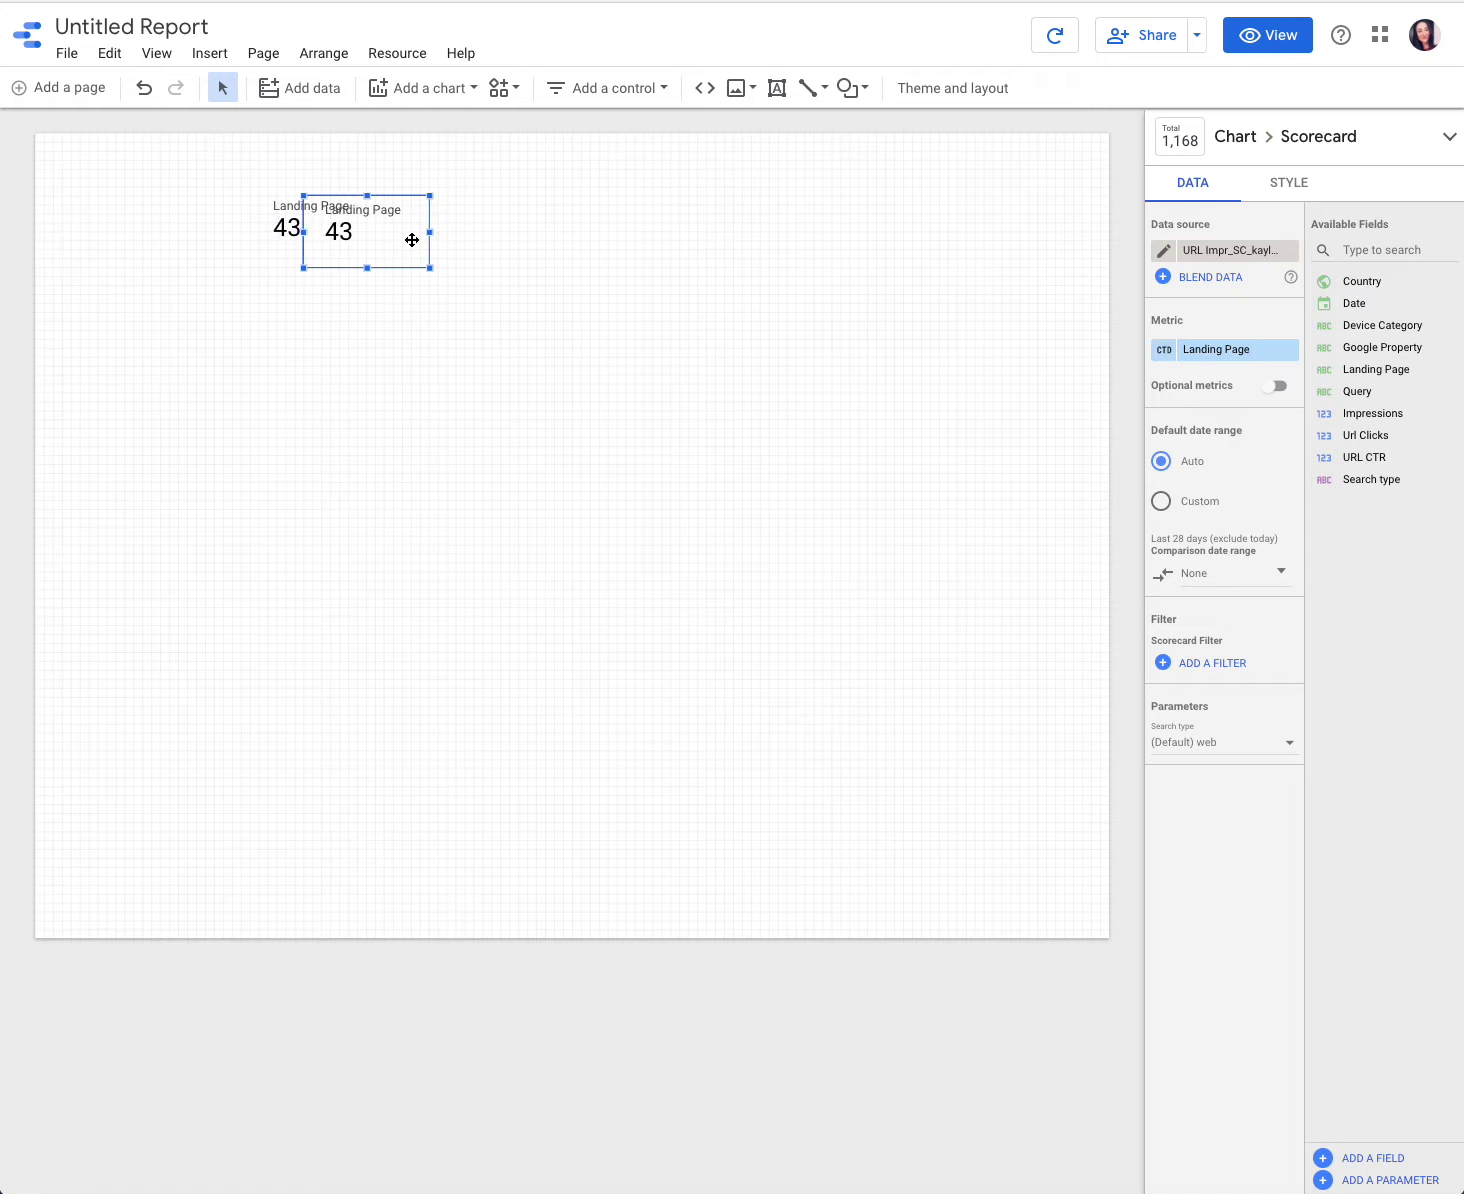
key("Right")
key("Right")
key("Right")
key("Right")
key("Right")
key("Right")
key("Right")
key("Right")
key("Right")
key("Right")
key("Right")
key("Right")
key("Right")
key("Right")
key("Right")
key("Right")
key("Right")
key("Right")
key("Right")
key("Right")
key("Up")
key("Up")
key("Up")
key("Up")
key("Up")
key("Up")
key("Up")
key("Up")
key("Up")
left_click(1212, 350)
type("Que")
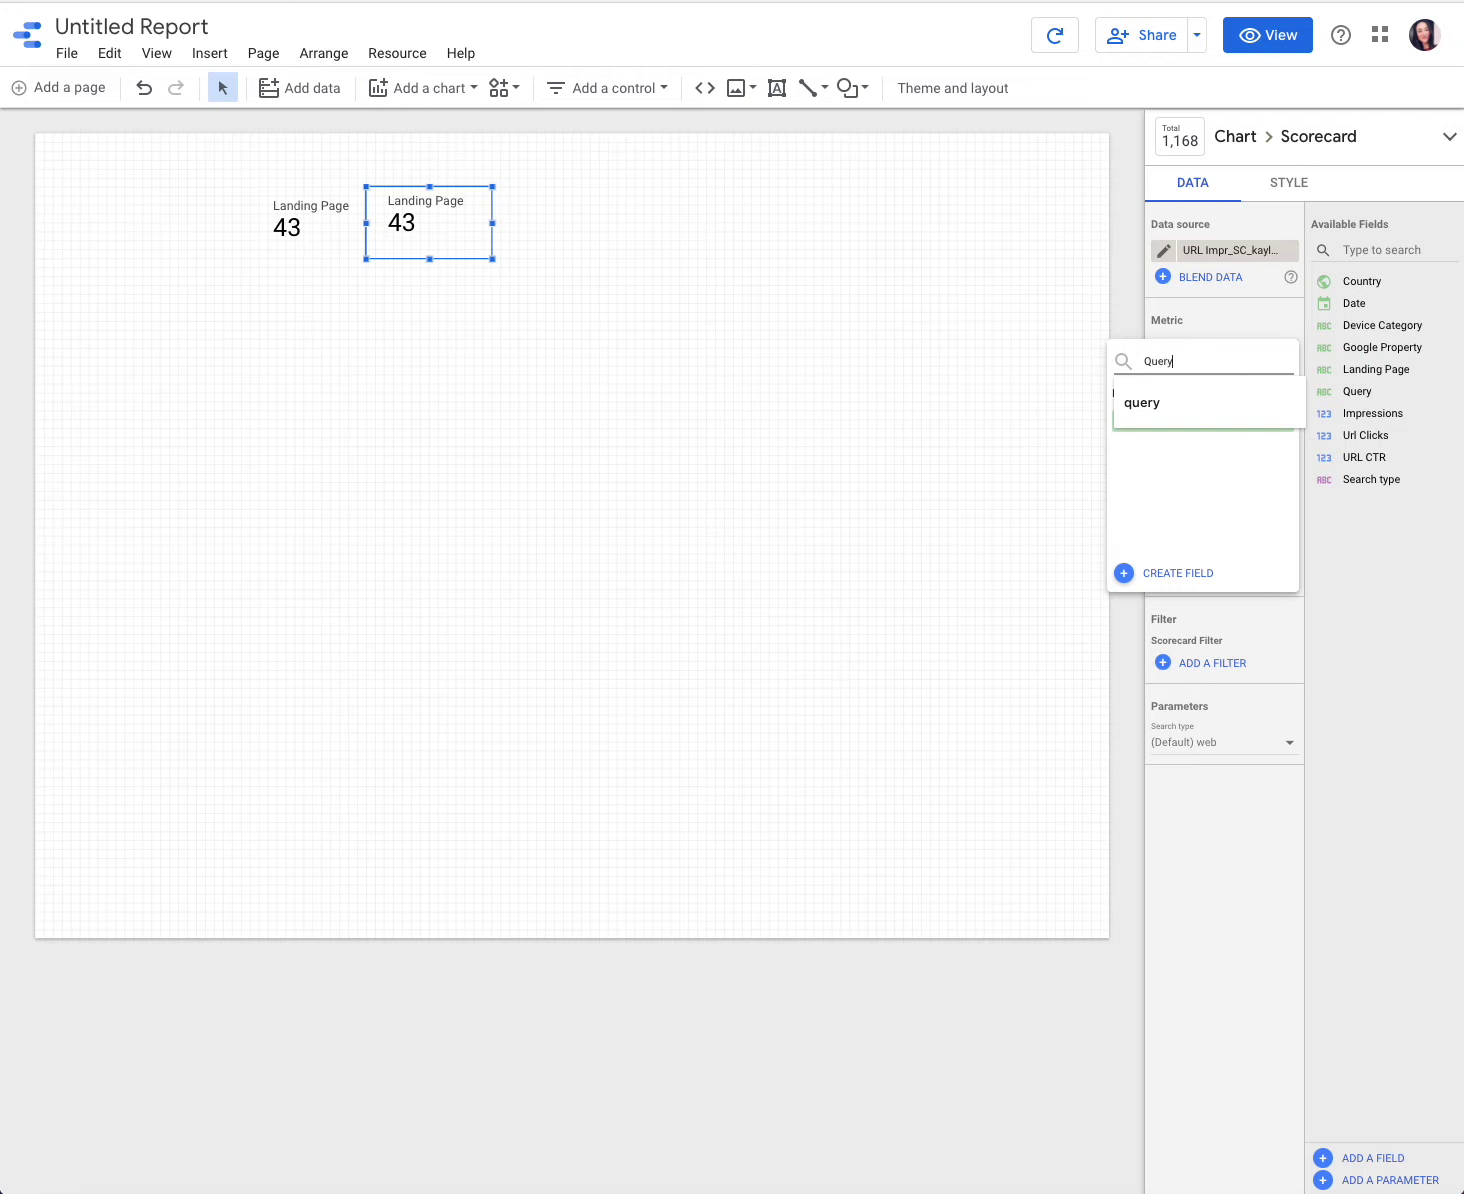
left_click(1183, 422)
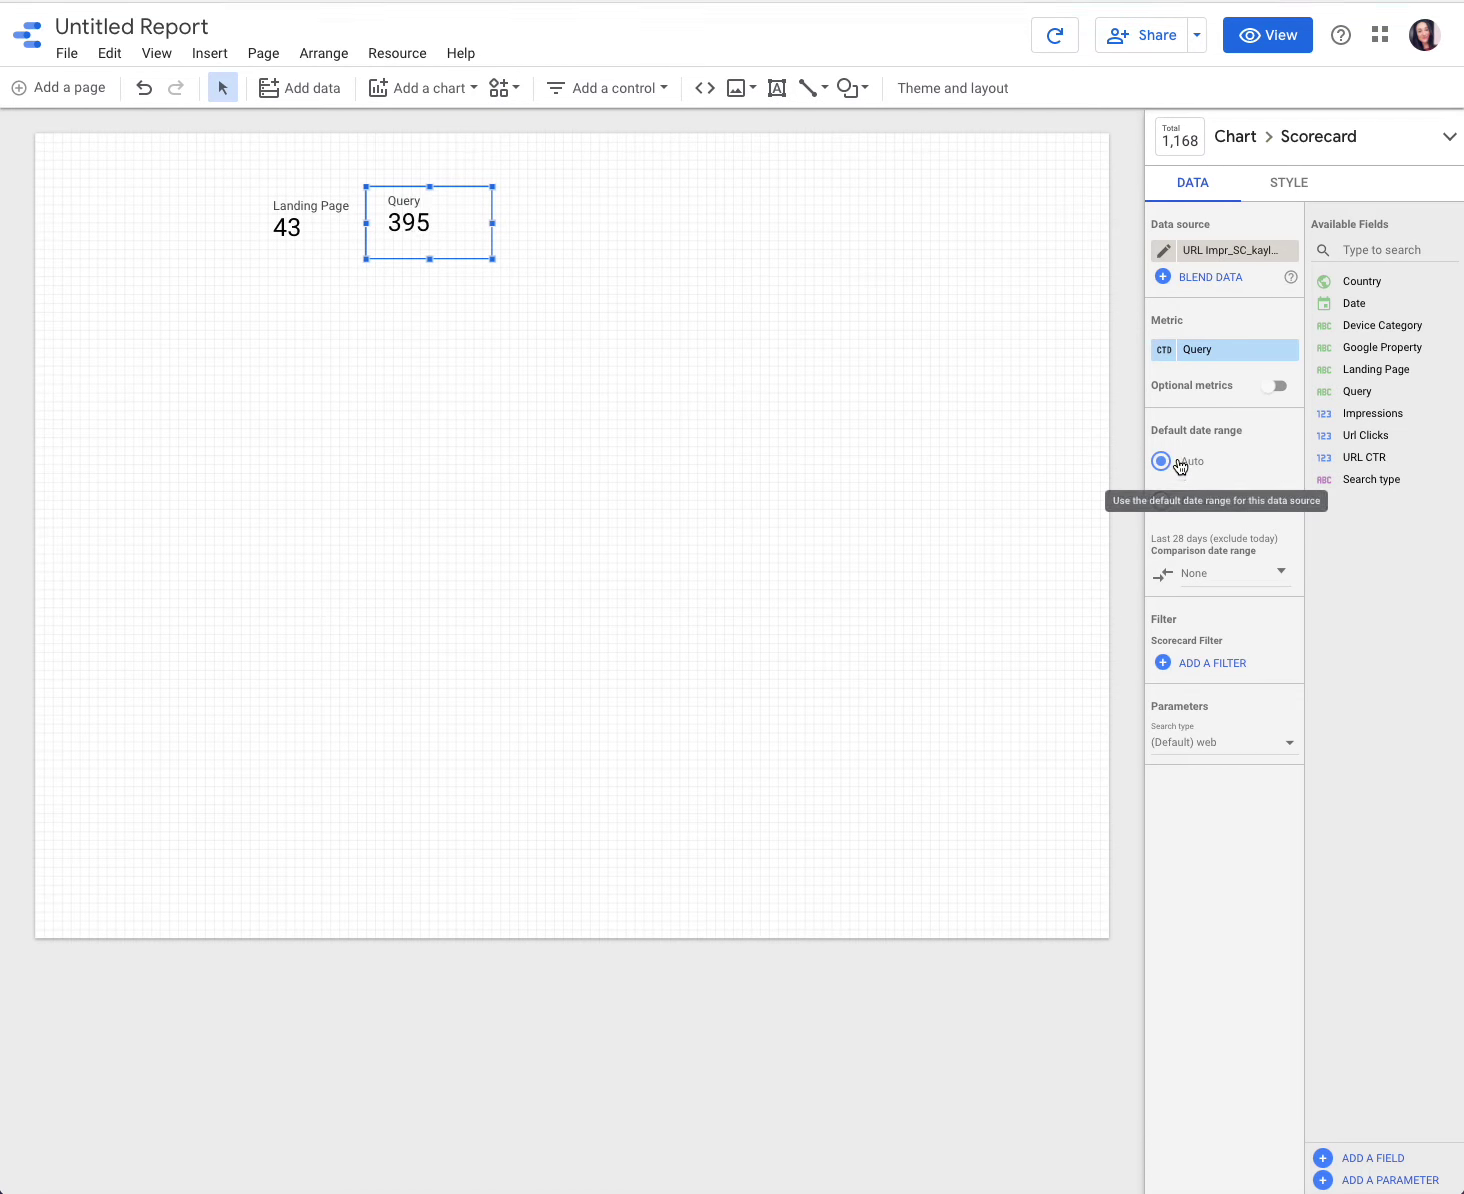
left_click_drag(443, 224, 454, 228)
left_click(314, 225)
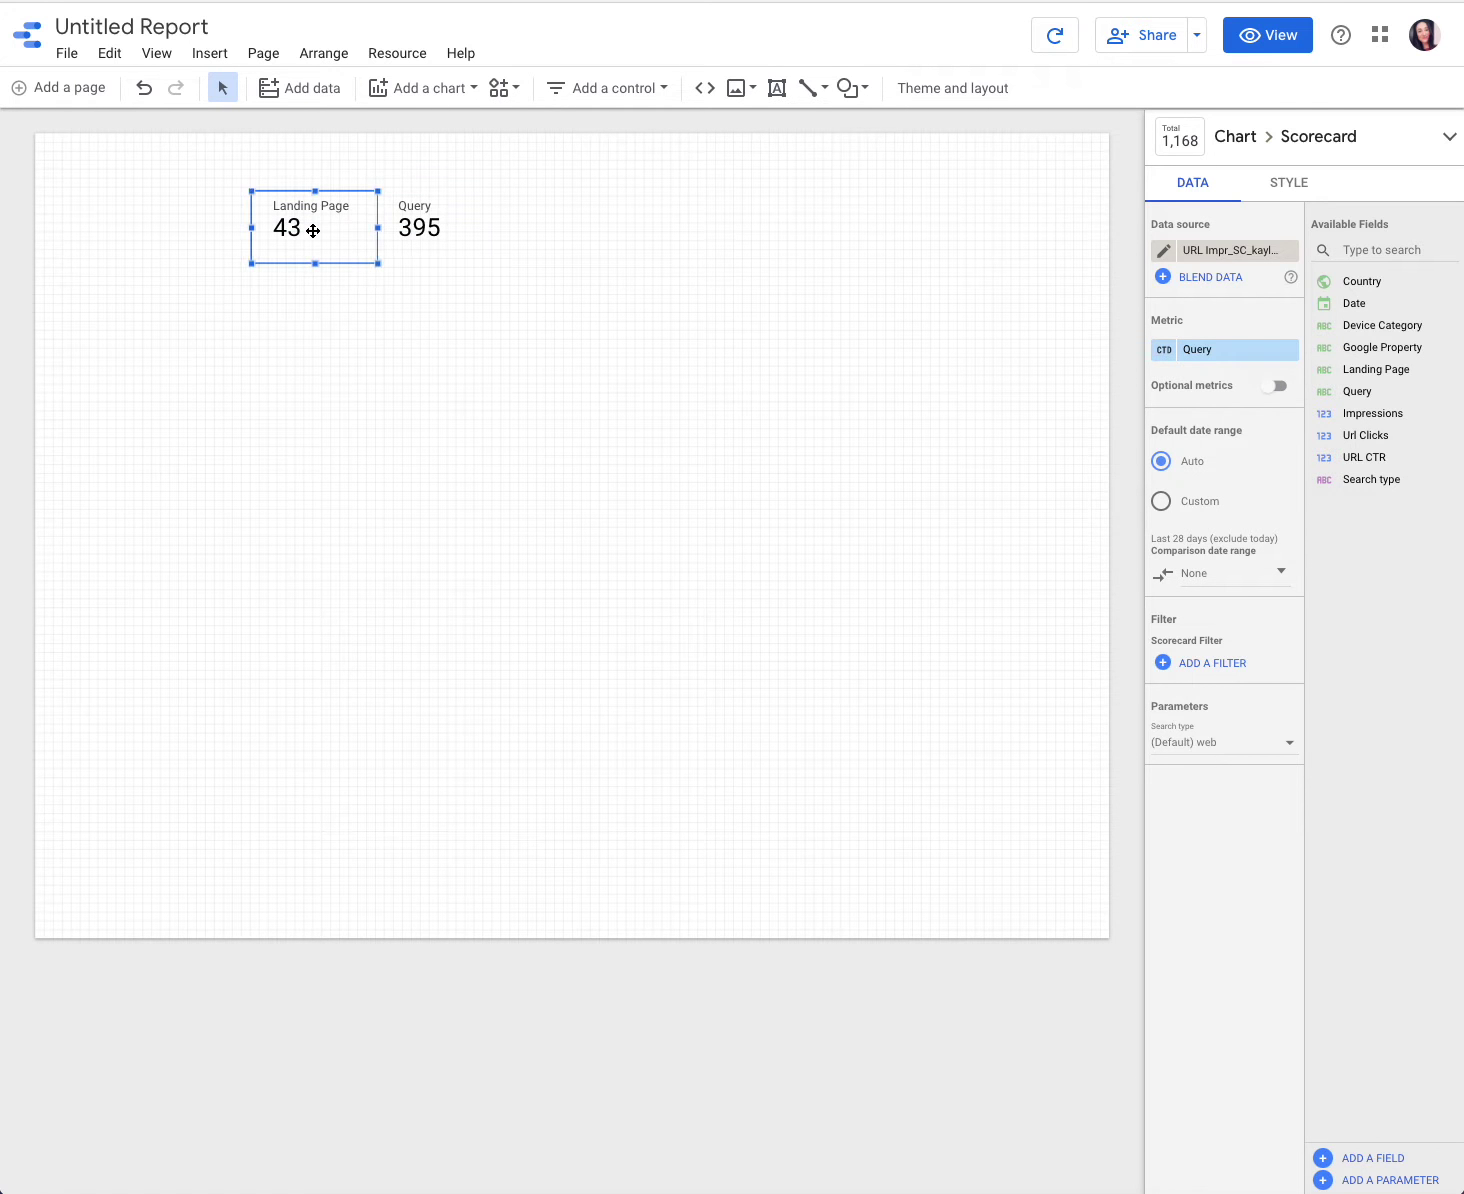
left_click(1212, 350)
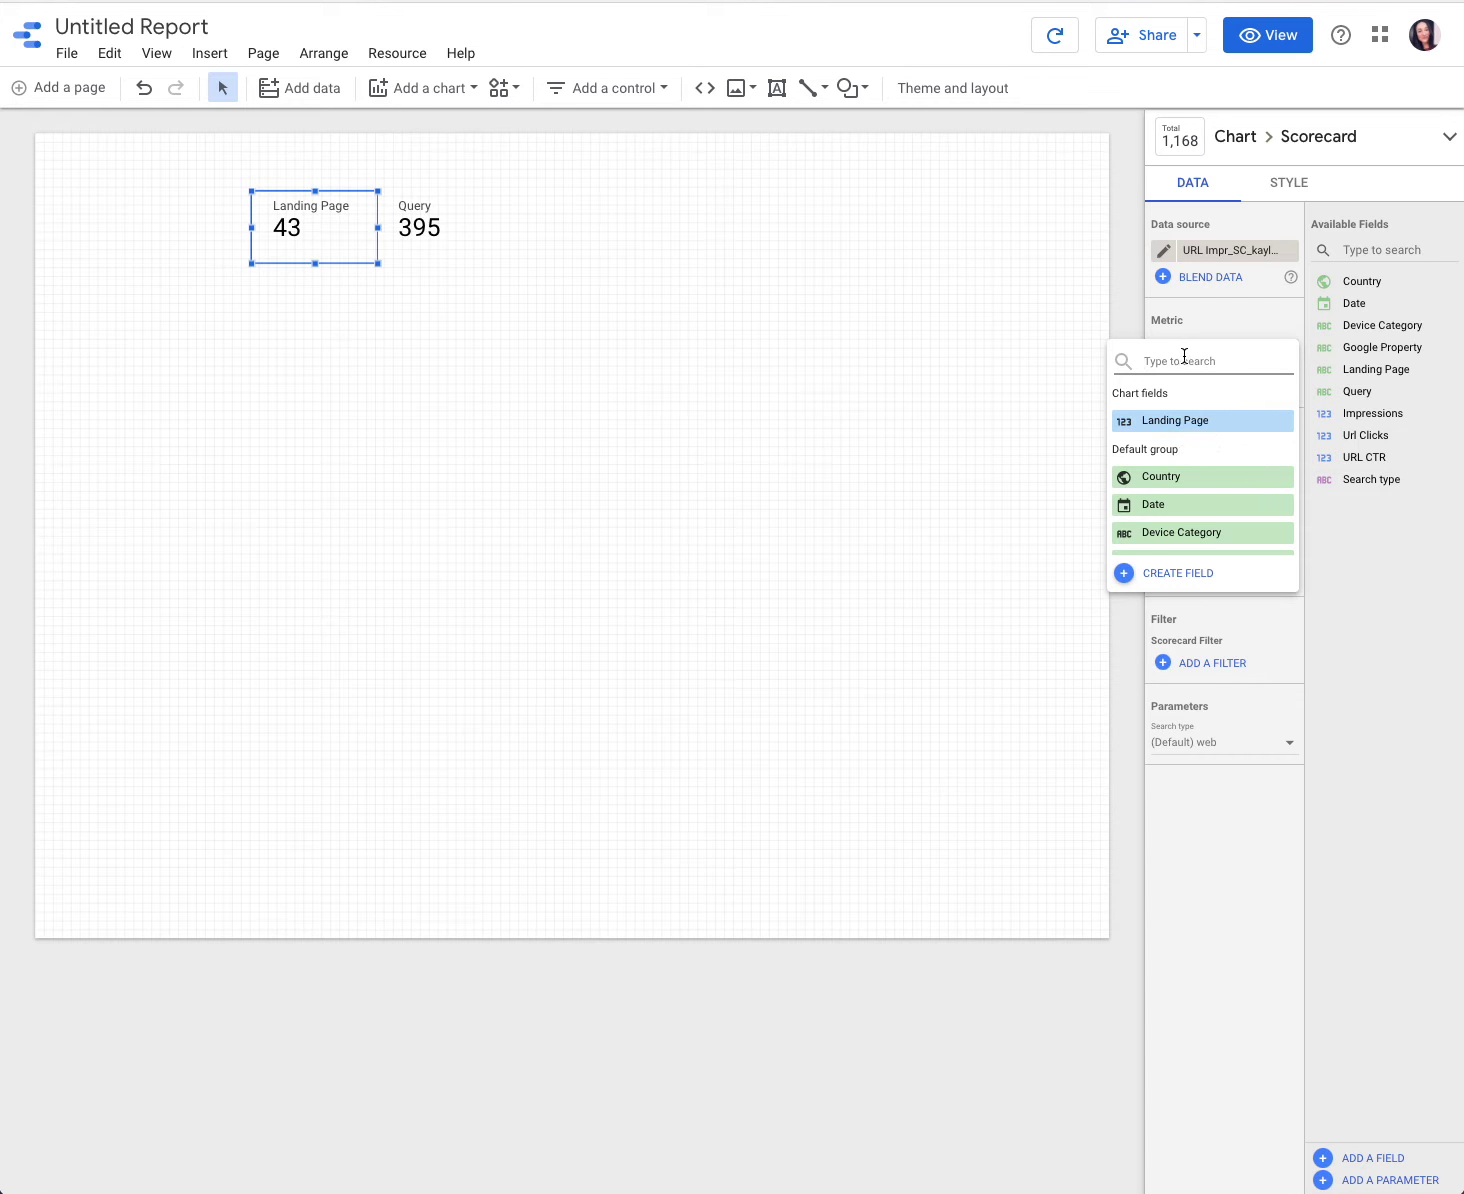
Step: Rename the scorecard metrics to 'Pages on Google' and 'Keywords in Google'
left_click(1252, 421)
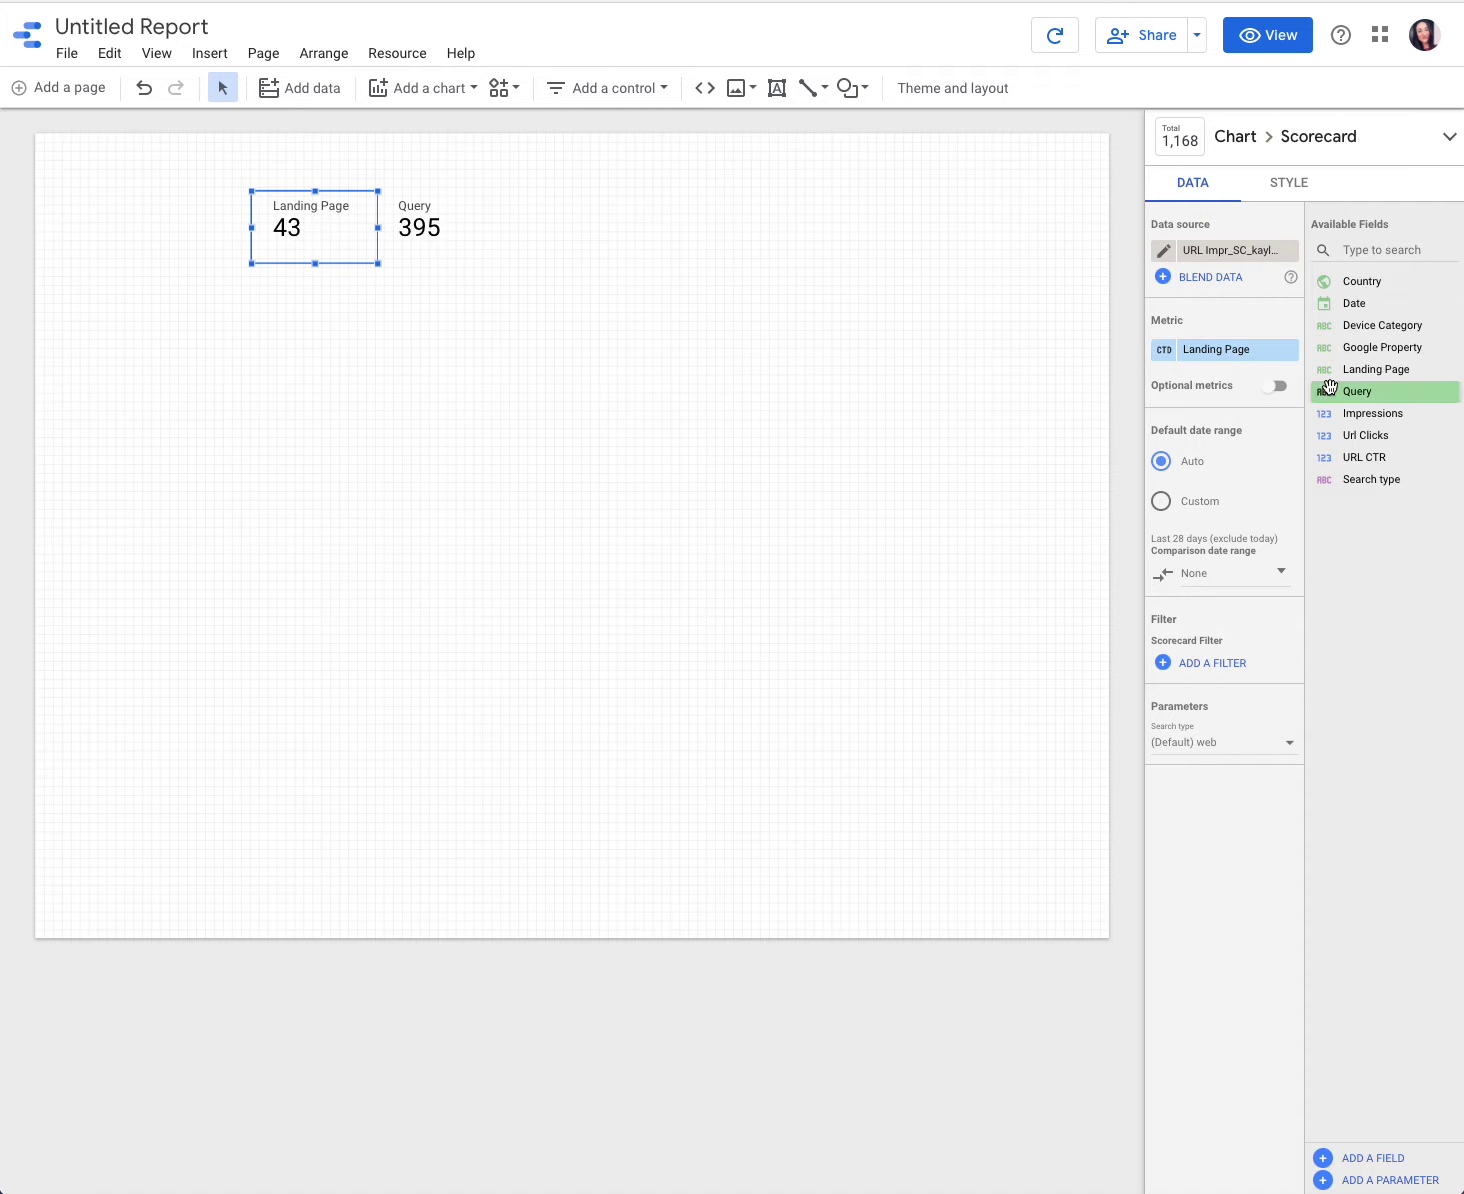
left_click(1163, 349)
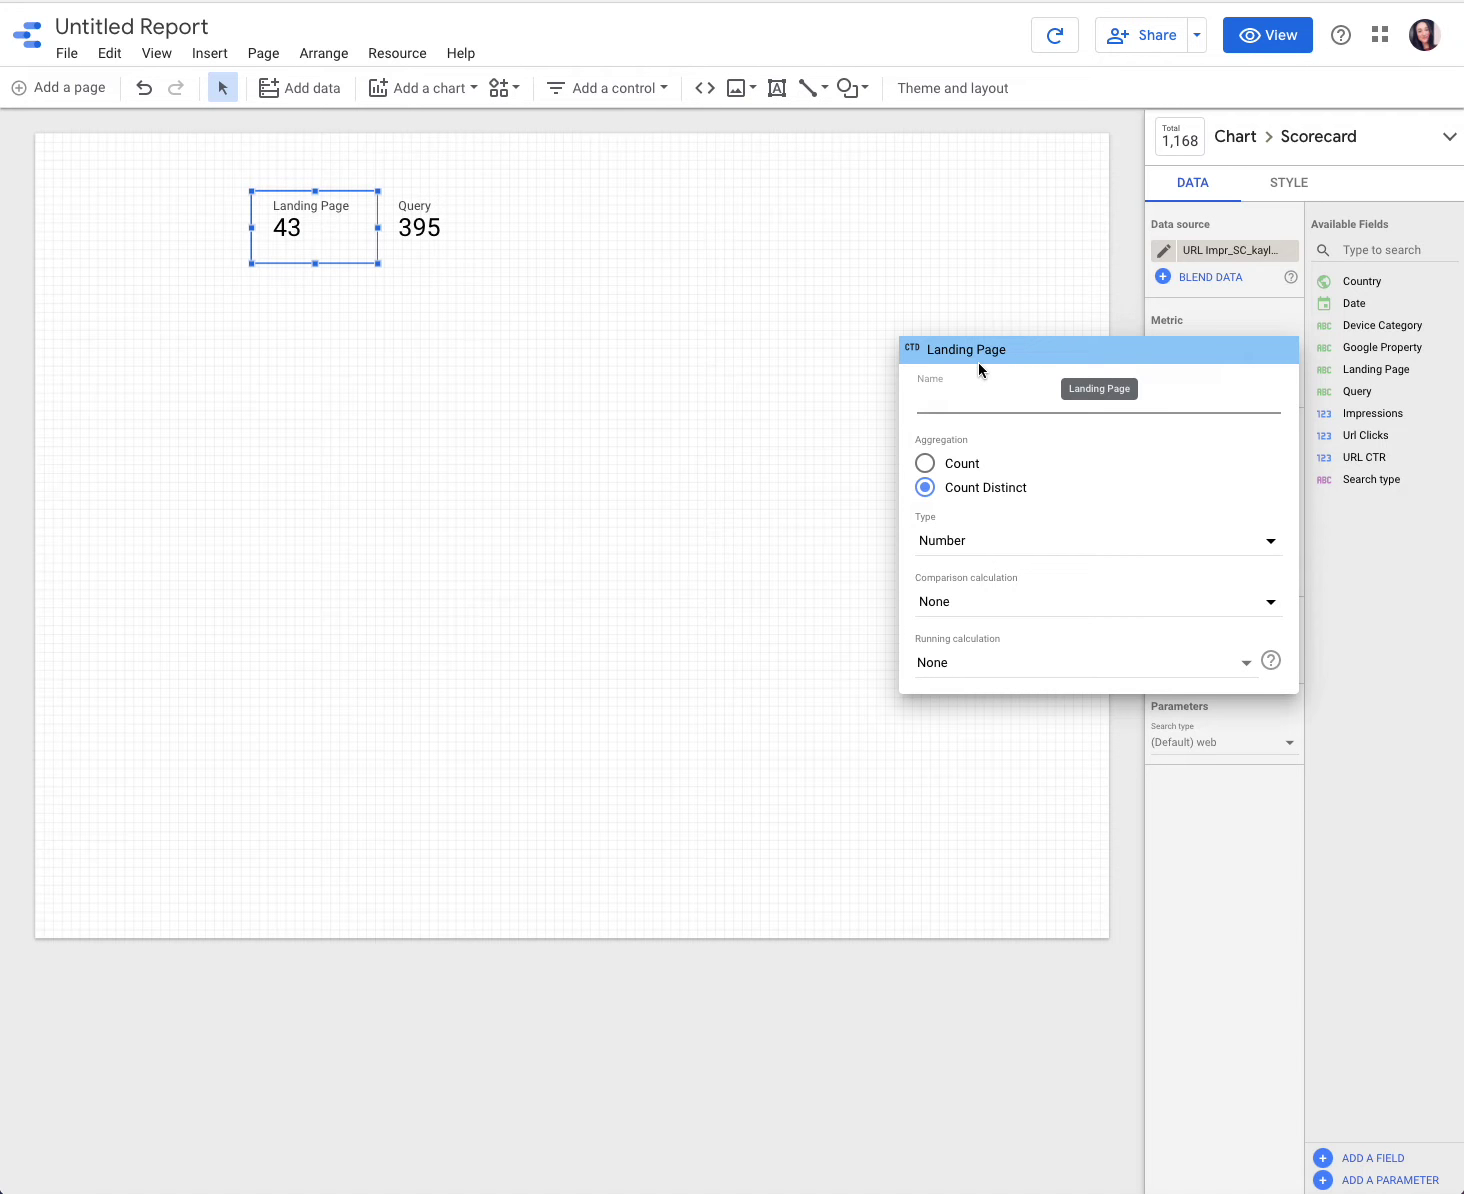
type("Pages on")
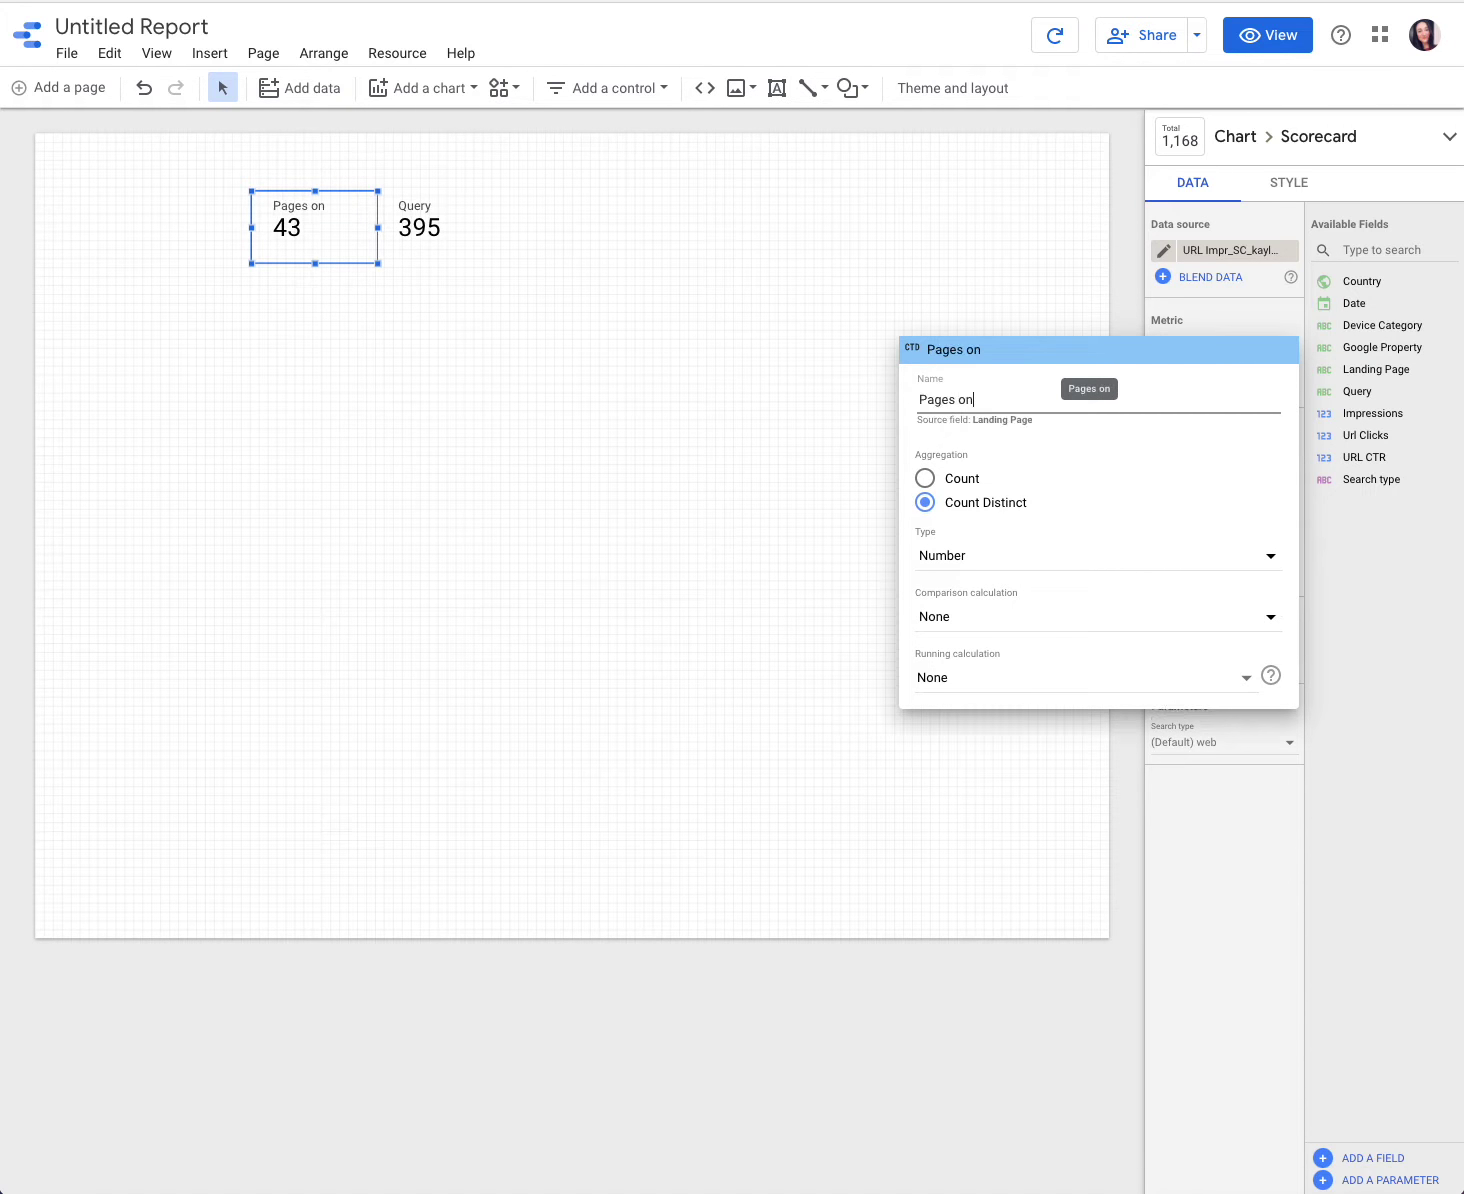
type(" Google")
key("Return")
left_click(430, 220)
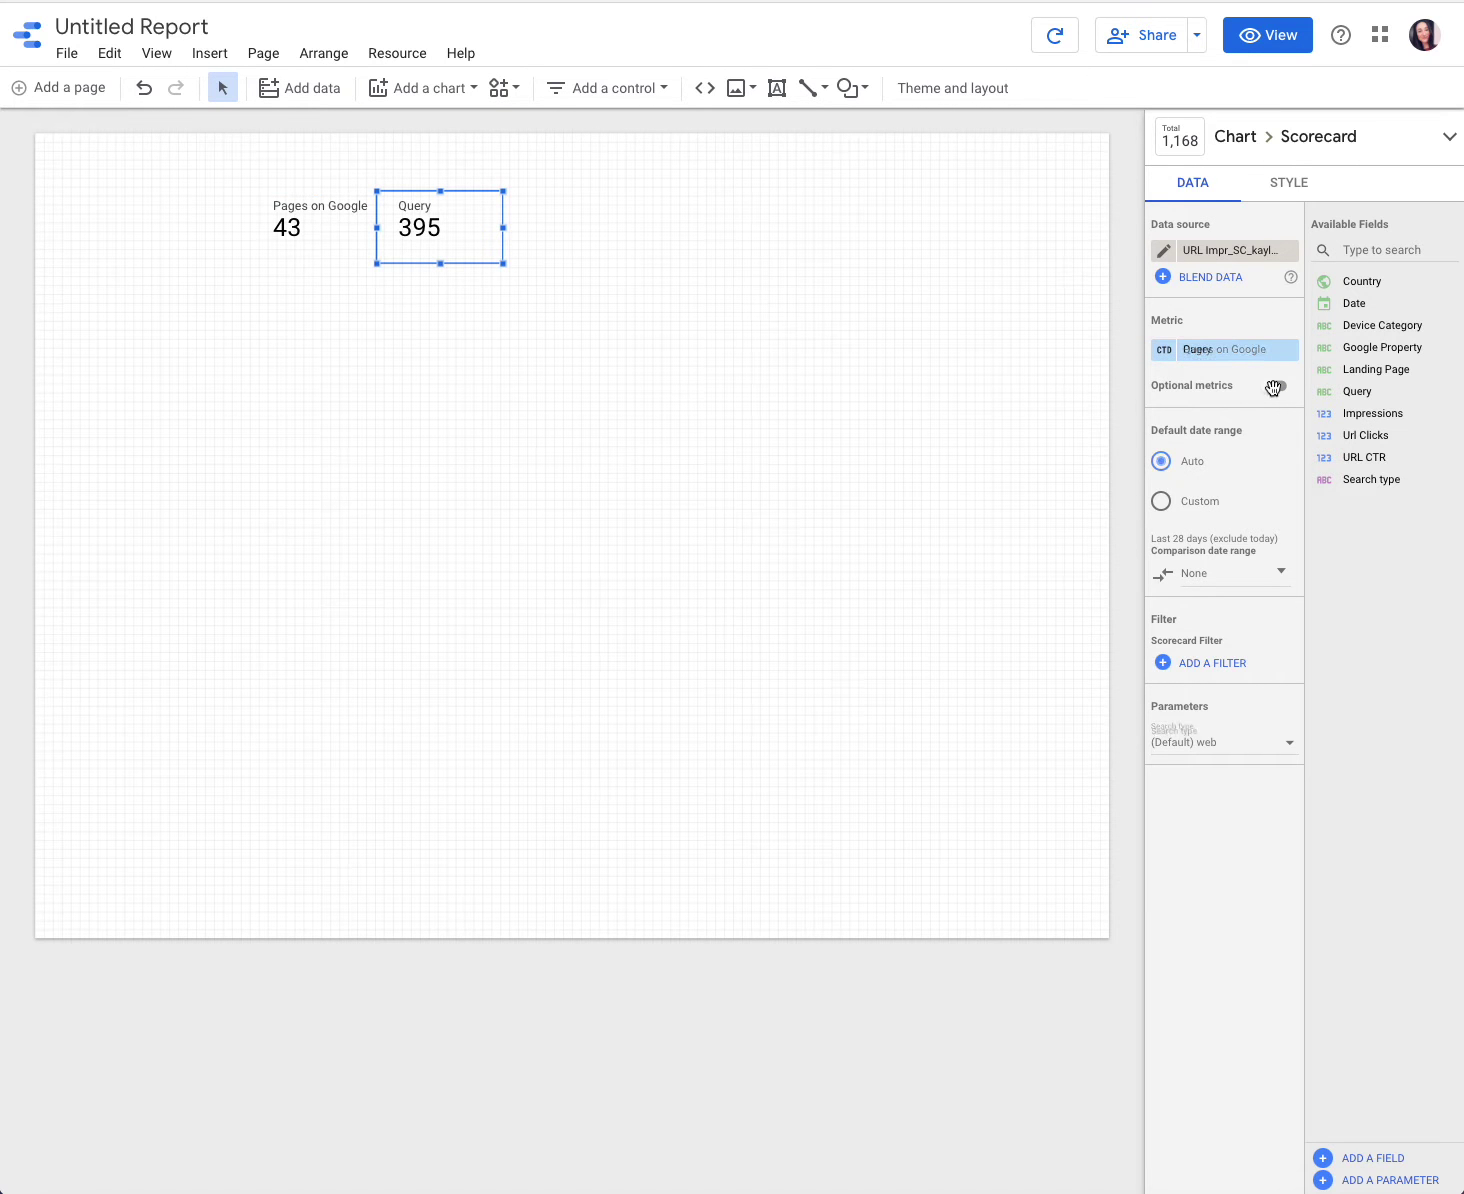
left_click(1165, 350)
type("Keywords in Google")
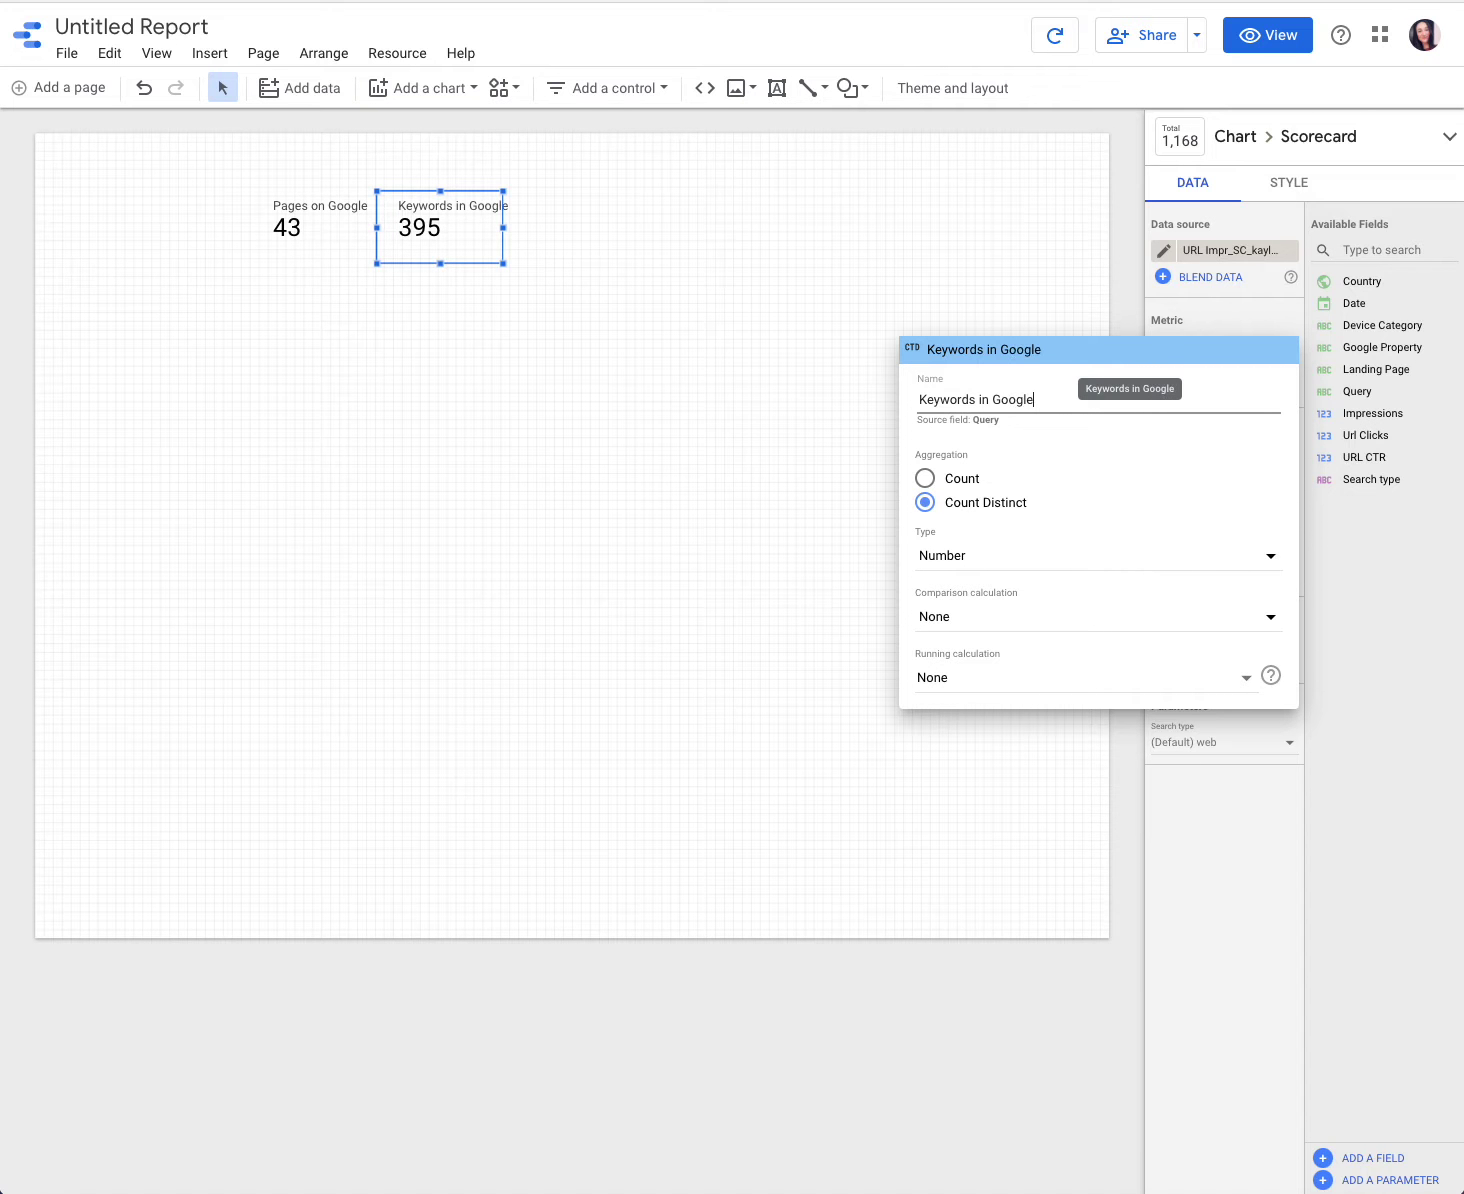
key("Return")
Step: Stack Keywords in Google below Pages on Google and shift both to the left
left_click_drag(451, 232, 327, 328)
left_click(302, 220)
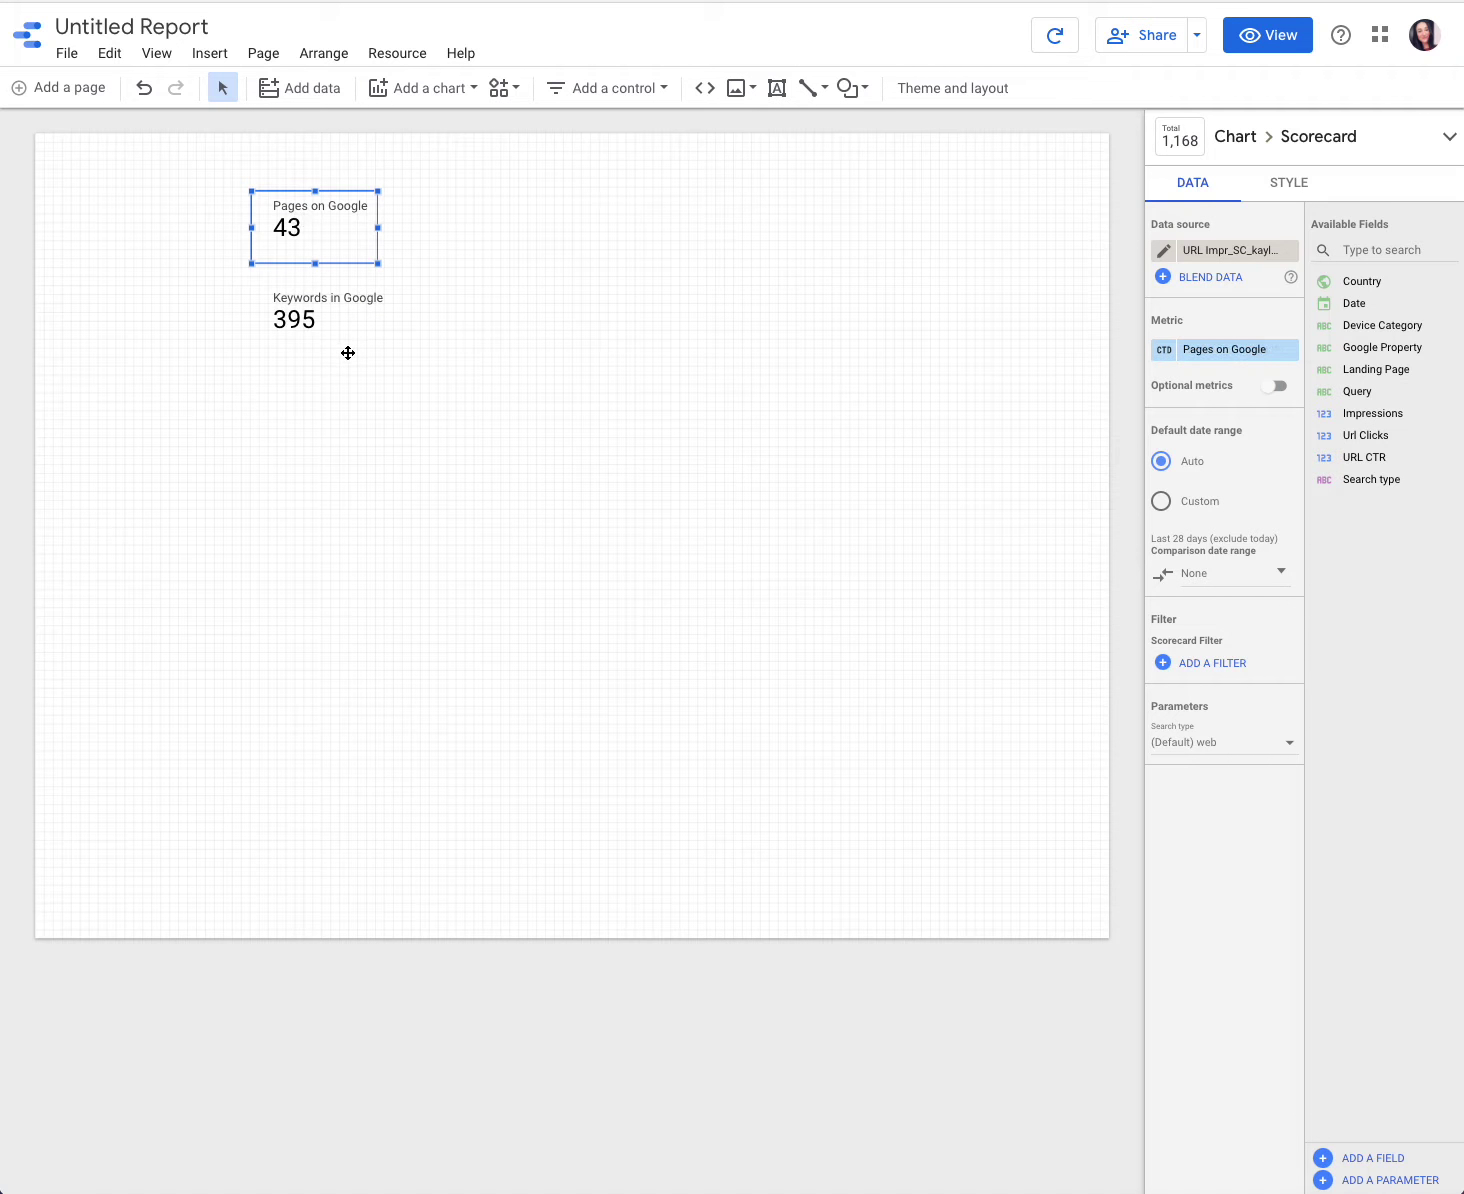
left_click(344, 318, "shift")
left_click_drag(344, 318, 329, 311)
key("Left")
key("Left")
key("Left")
key("Left")
key("Left")
key("Left")
key("Left")
key("Left")
key("Left")
Step: Add an enlarged time series chart beside the scorecards
left_click(409, 298)
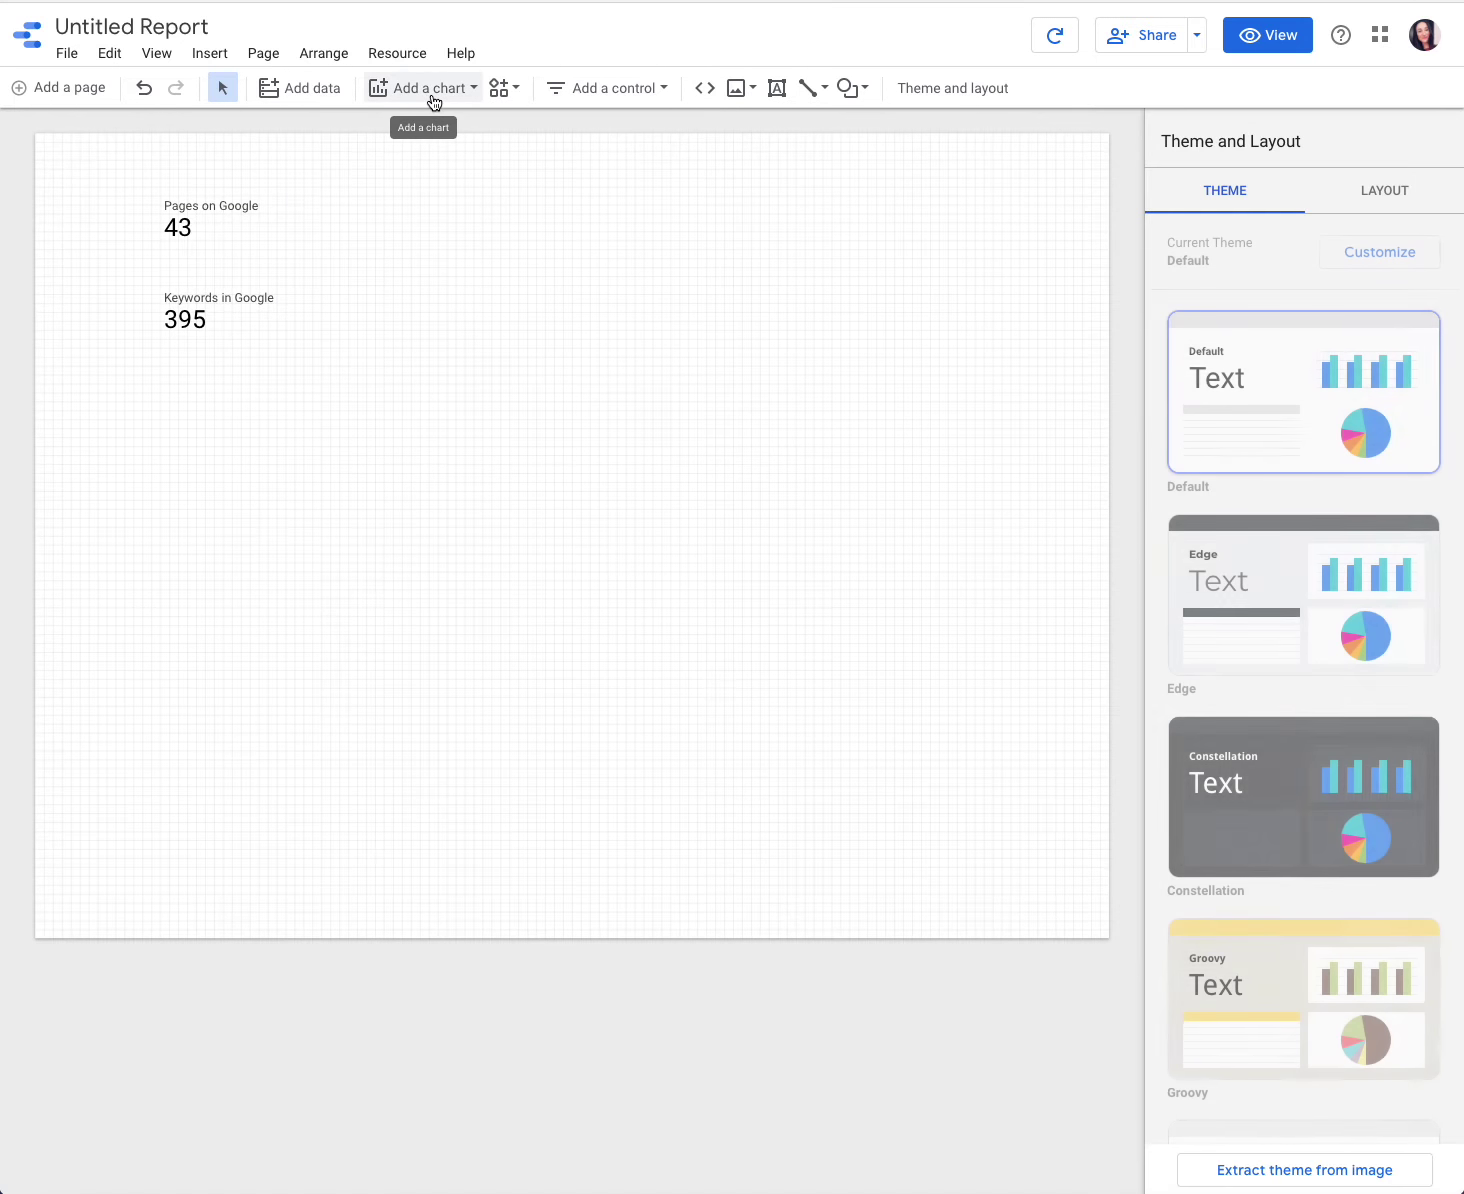
left_click(433, 95)
left_click(398, 262)
left_click(325, 182)
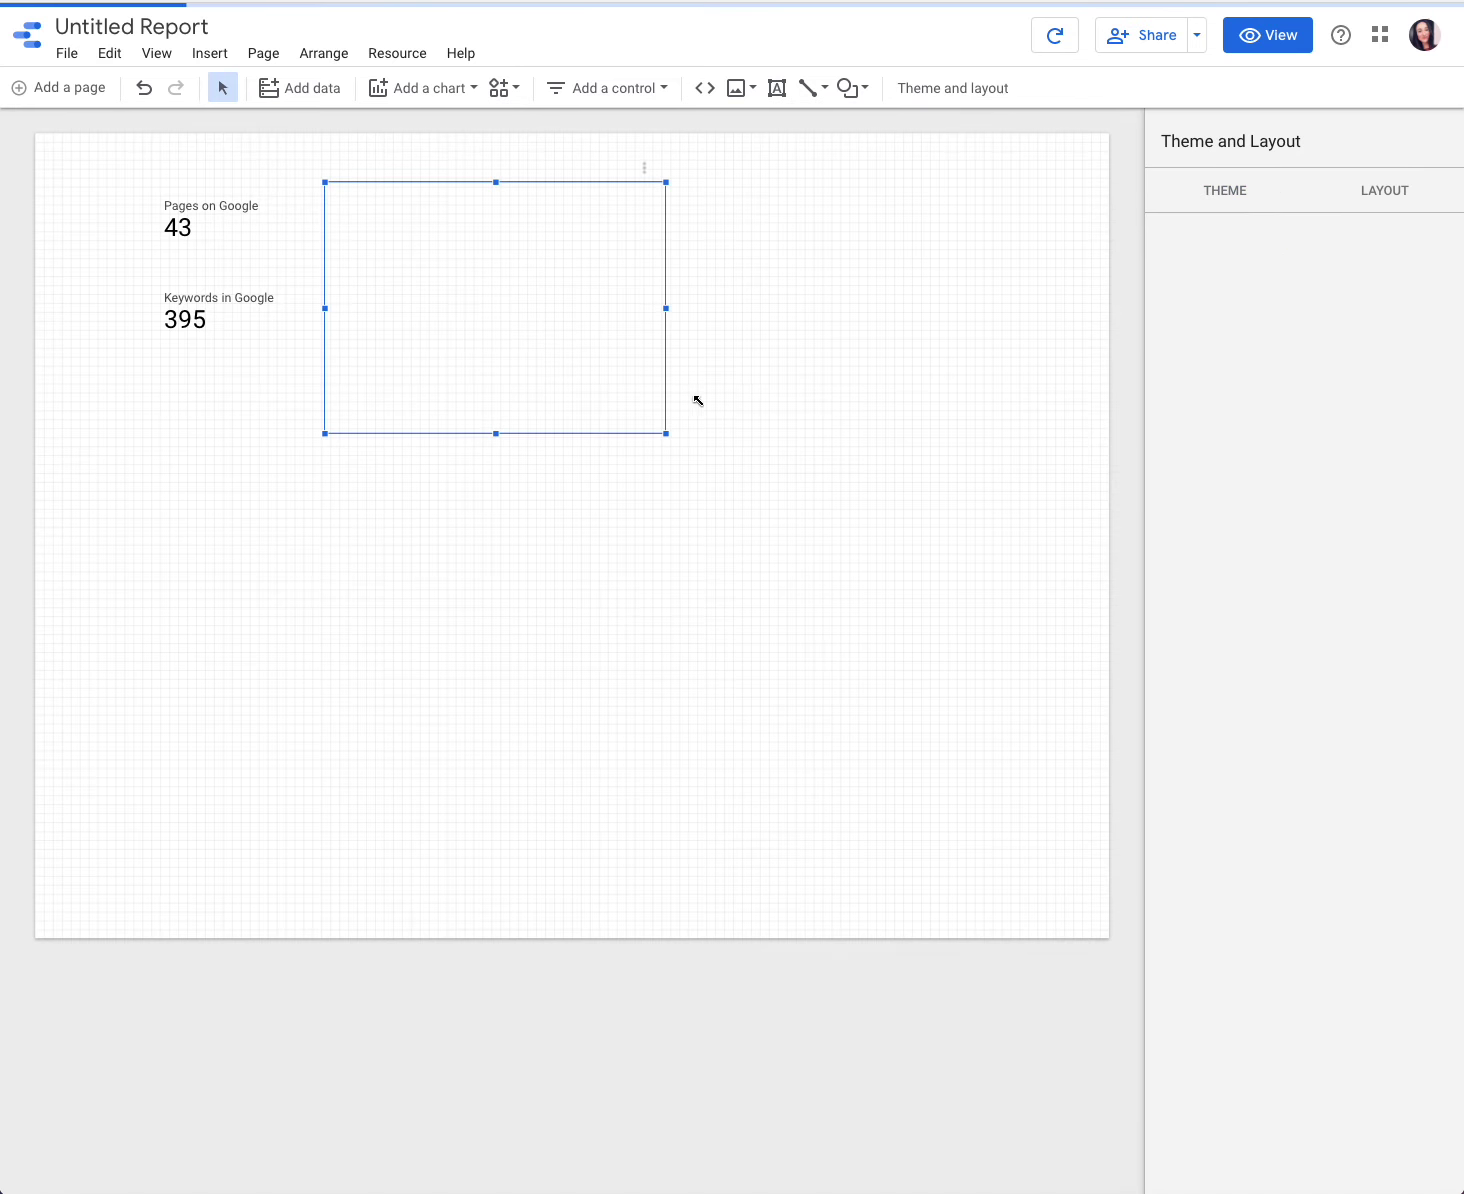
left_click_drag(666, 434, 1041, 454)
left_click(199, 229)
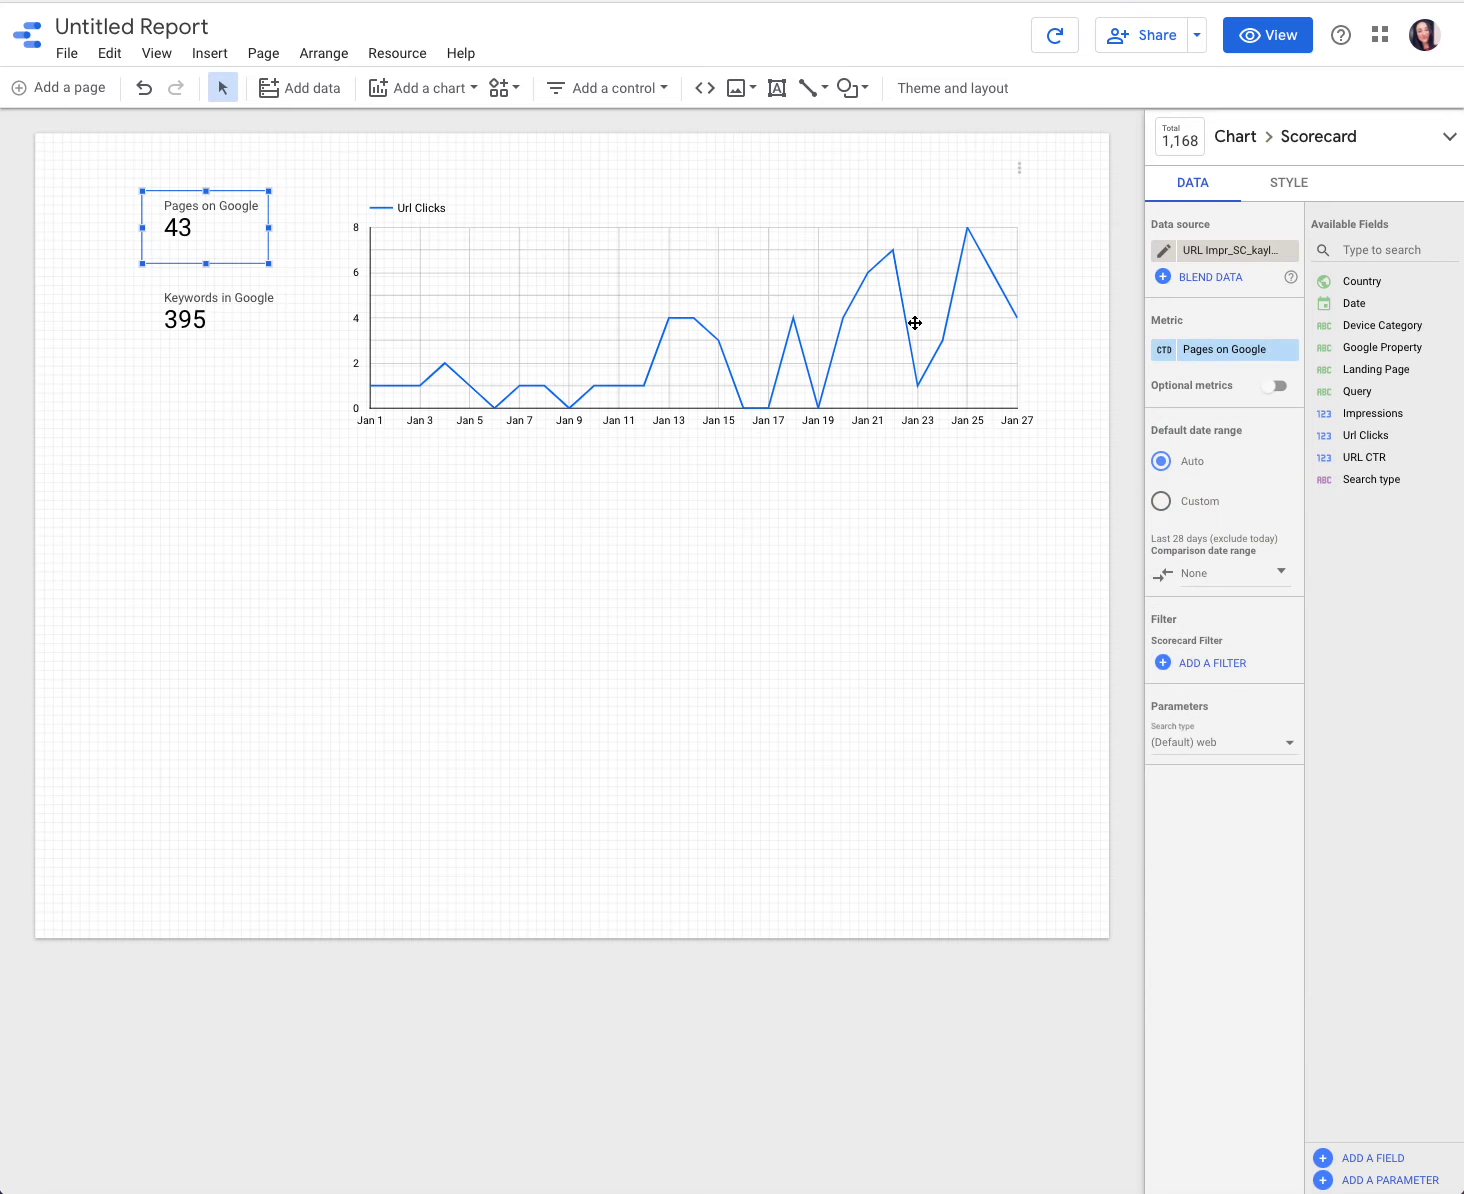
left_click(784, 290)
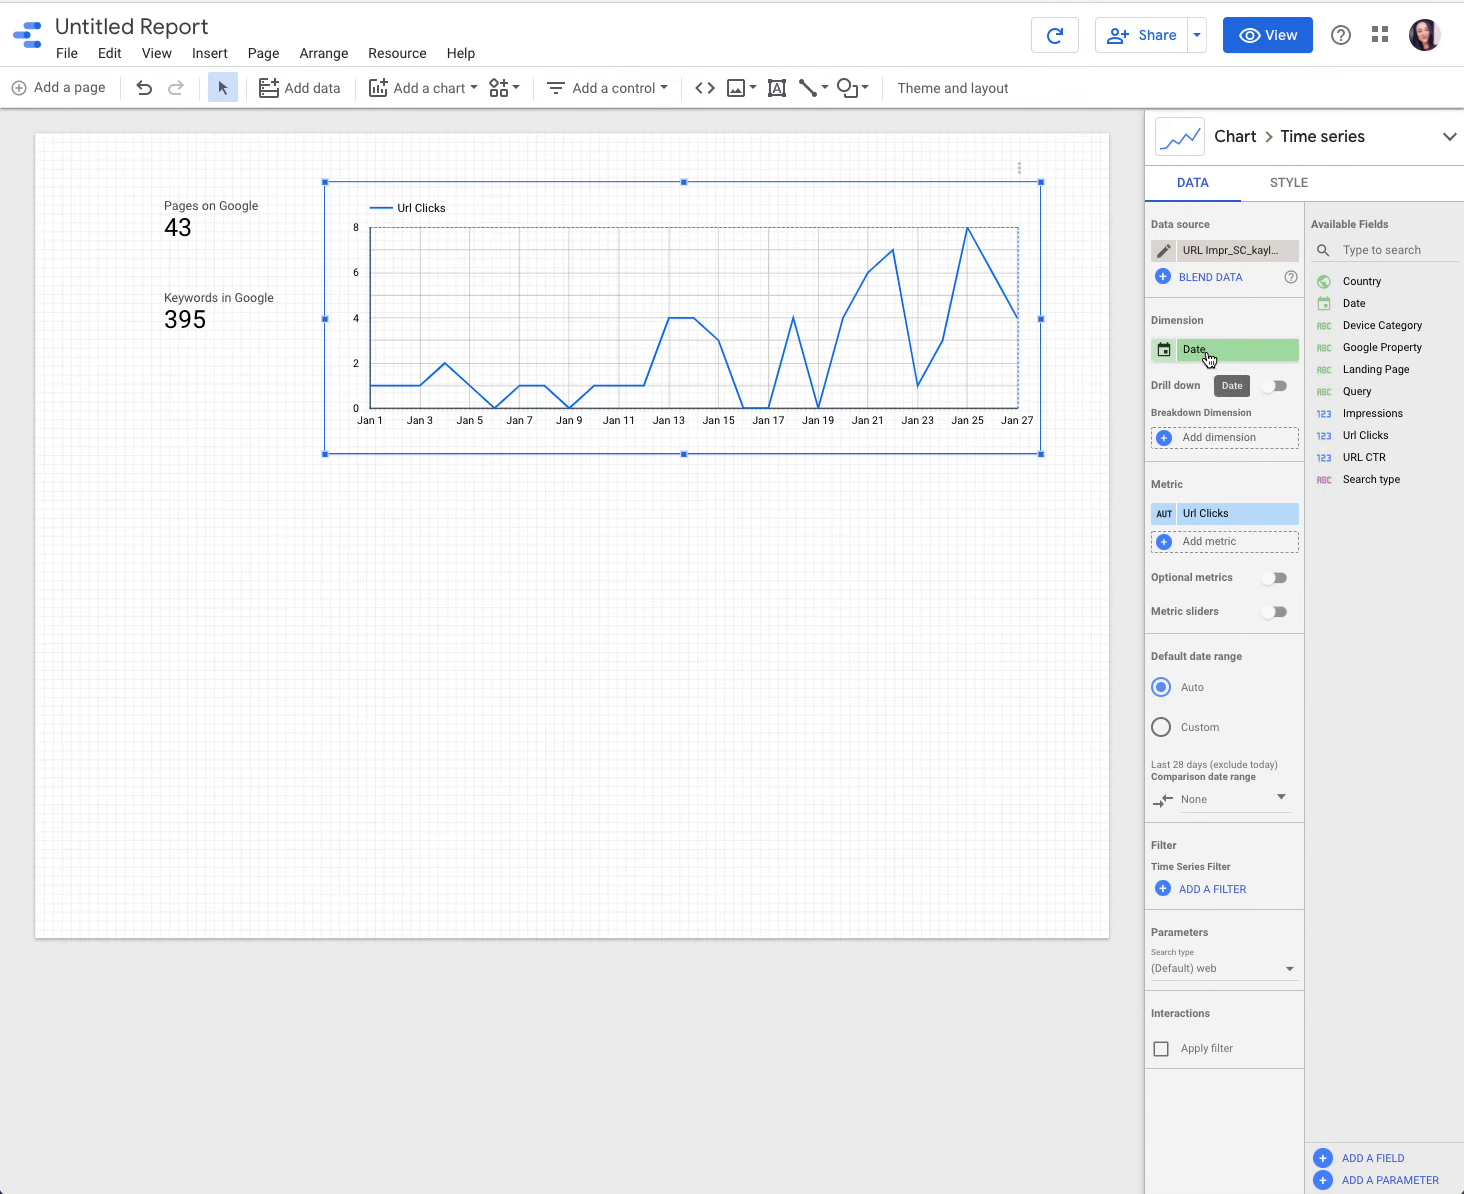
Step: Set the chart's Date dimension type to Year Month
left_click(1196, 361)
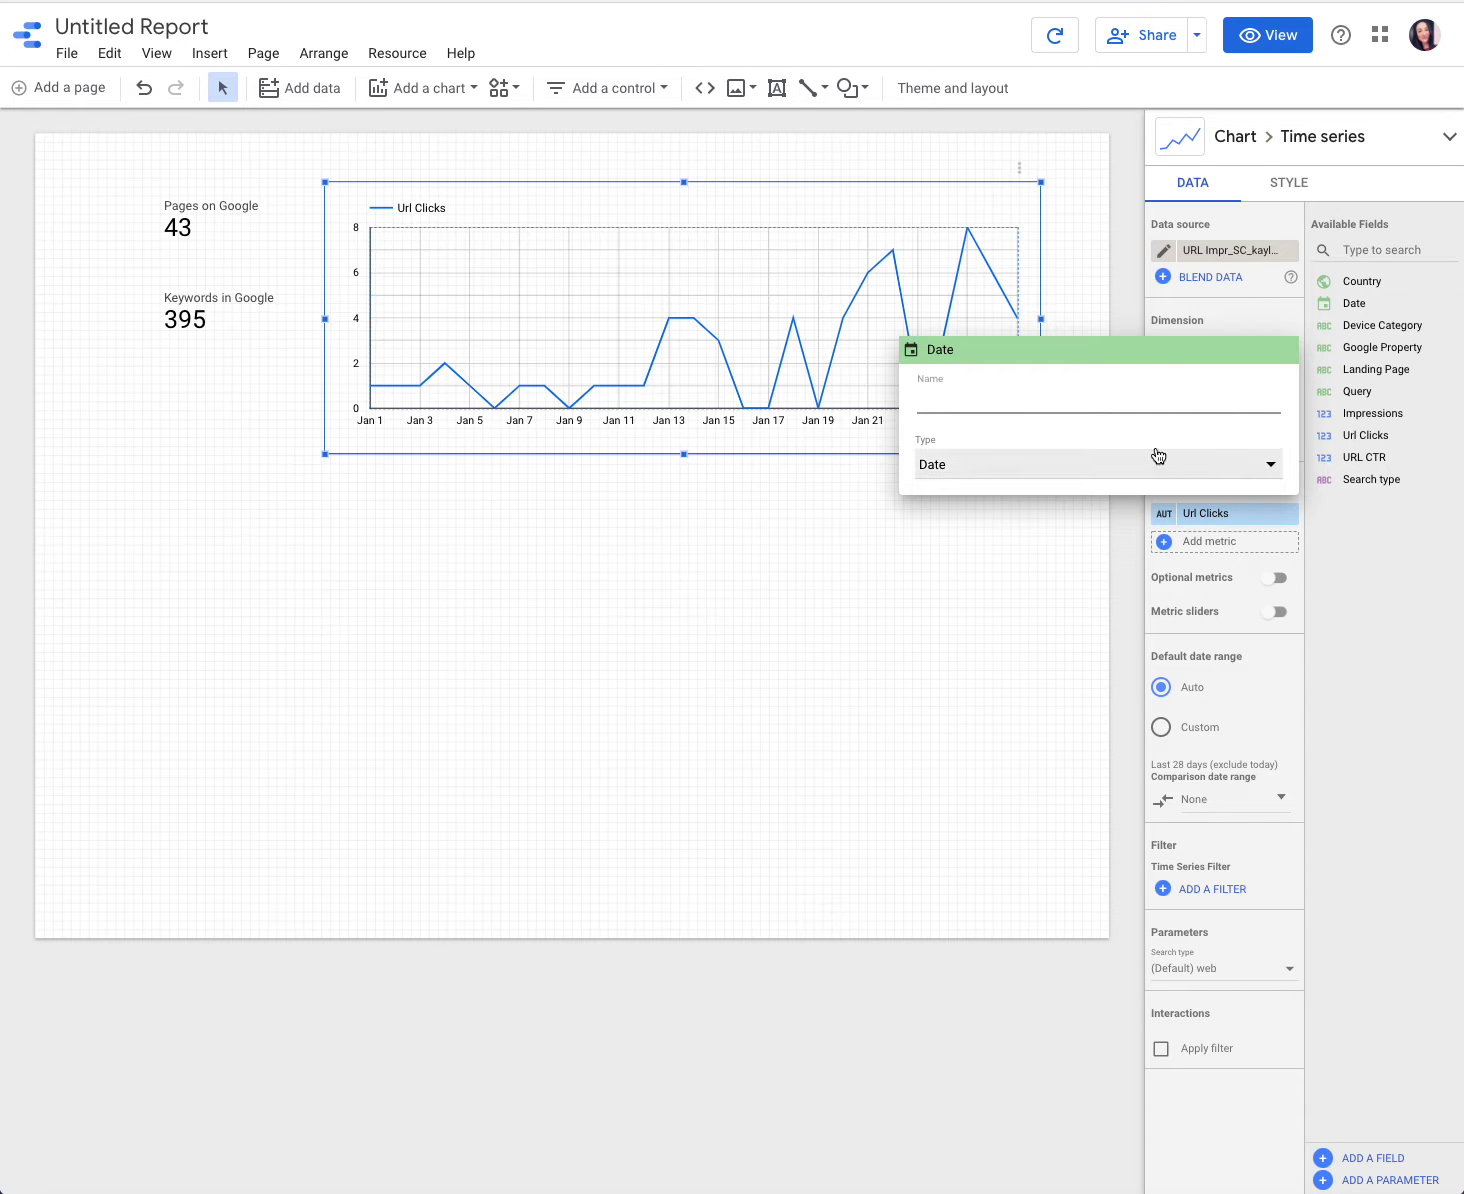
left_click(1256, 467)
mouse_move(1182, 549)
left_click(840, 690)
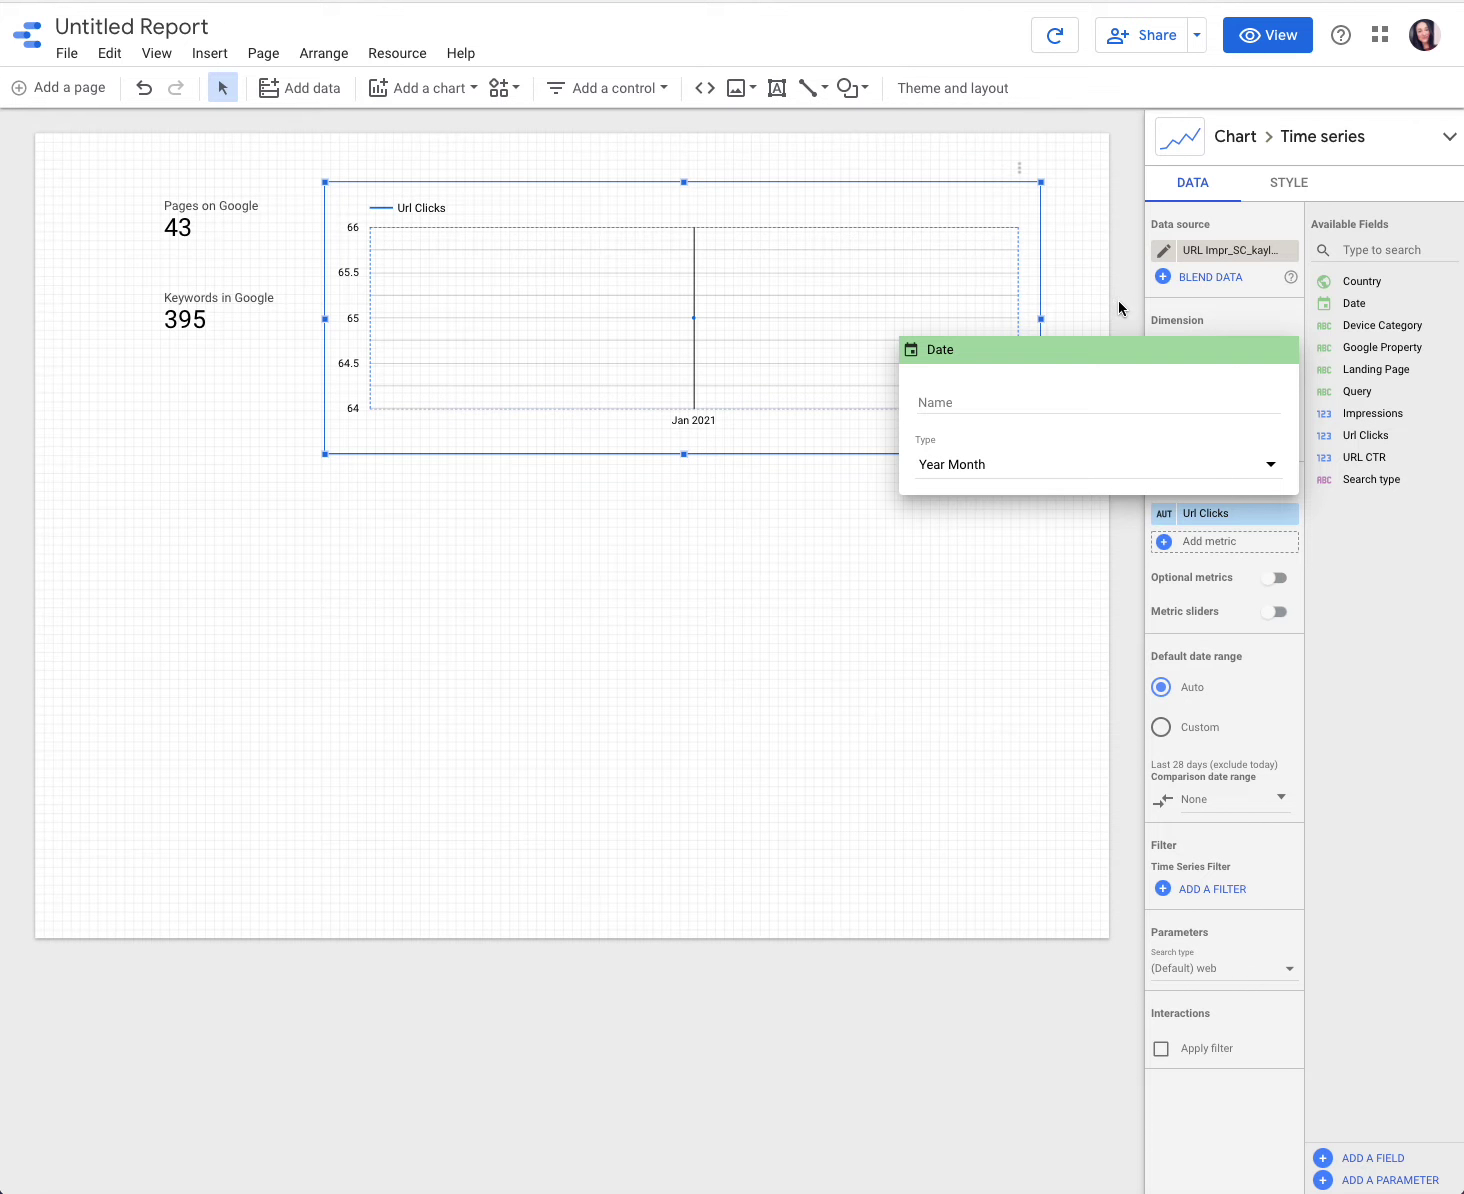
left_click(1143, 331)
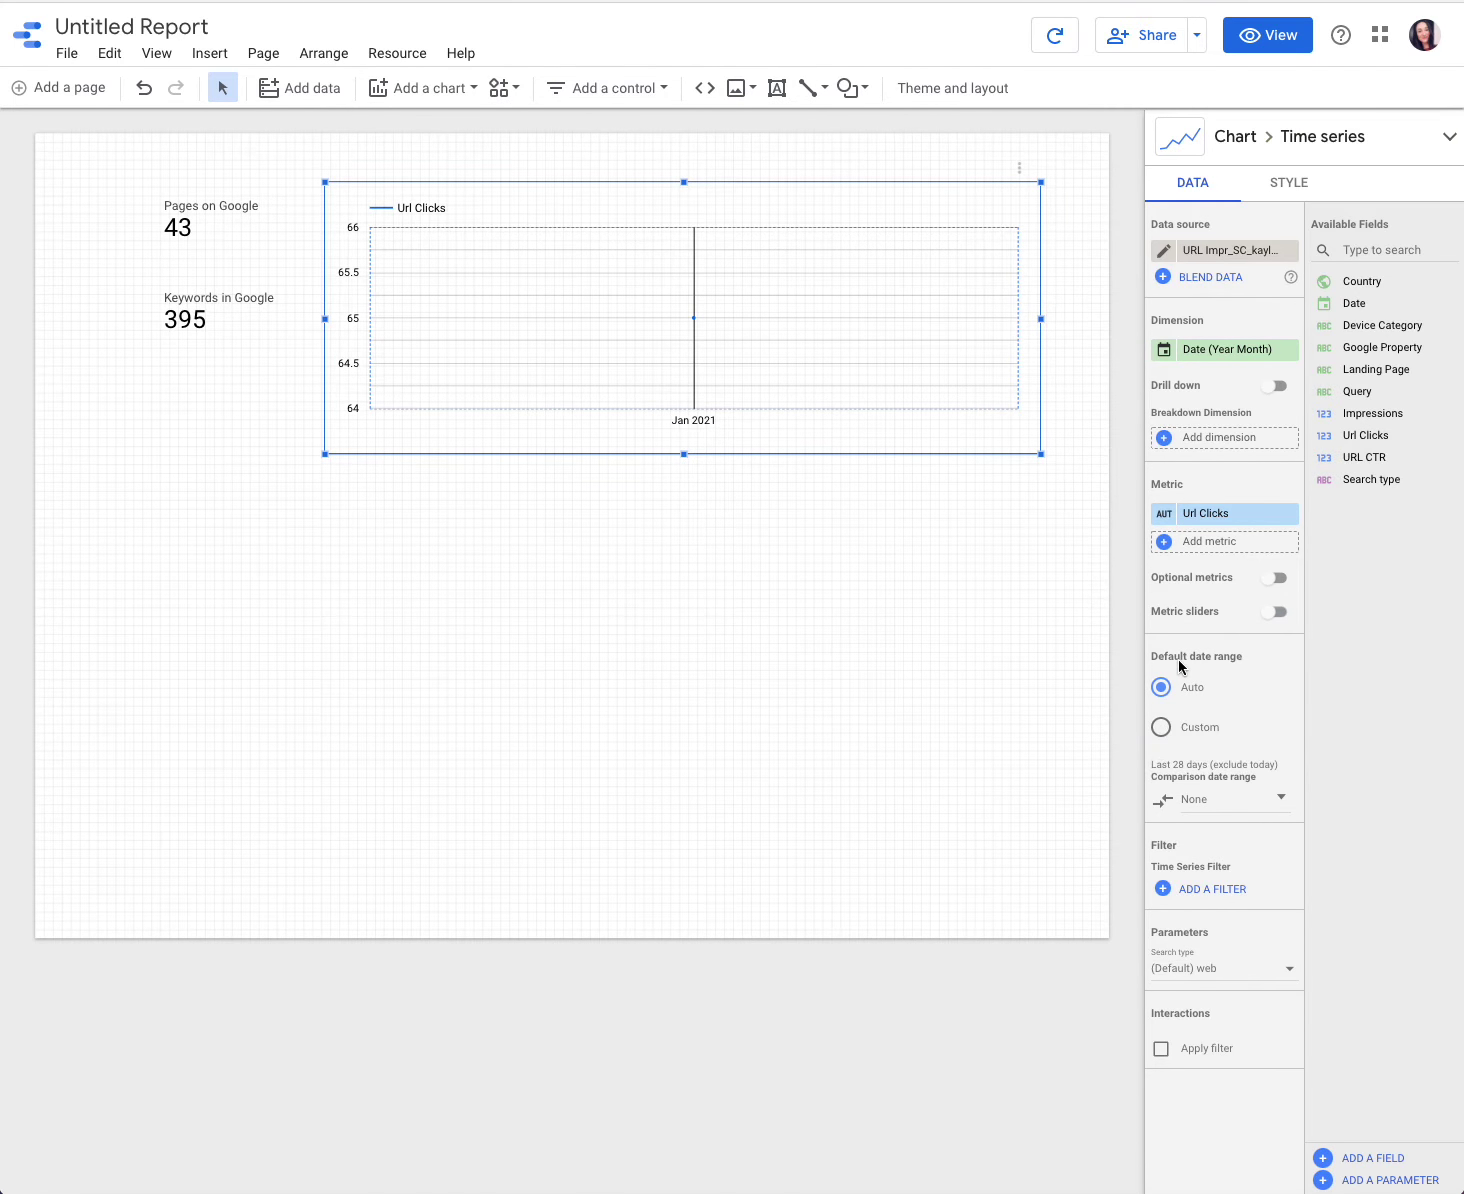
Step: Give the time series a custom default date range in Advanced mode
left_click(1192, 728)
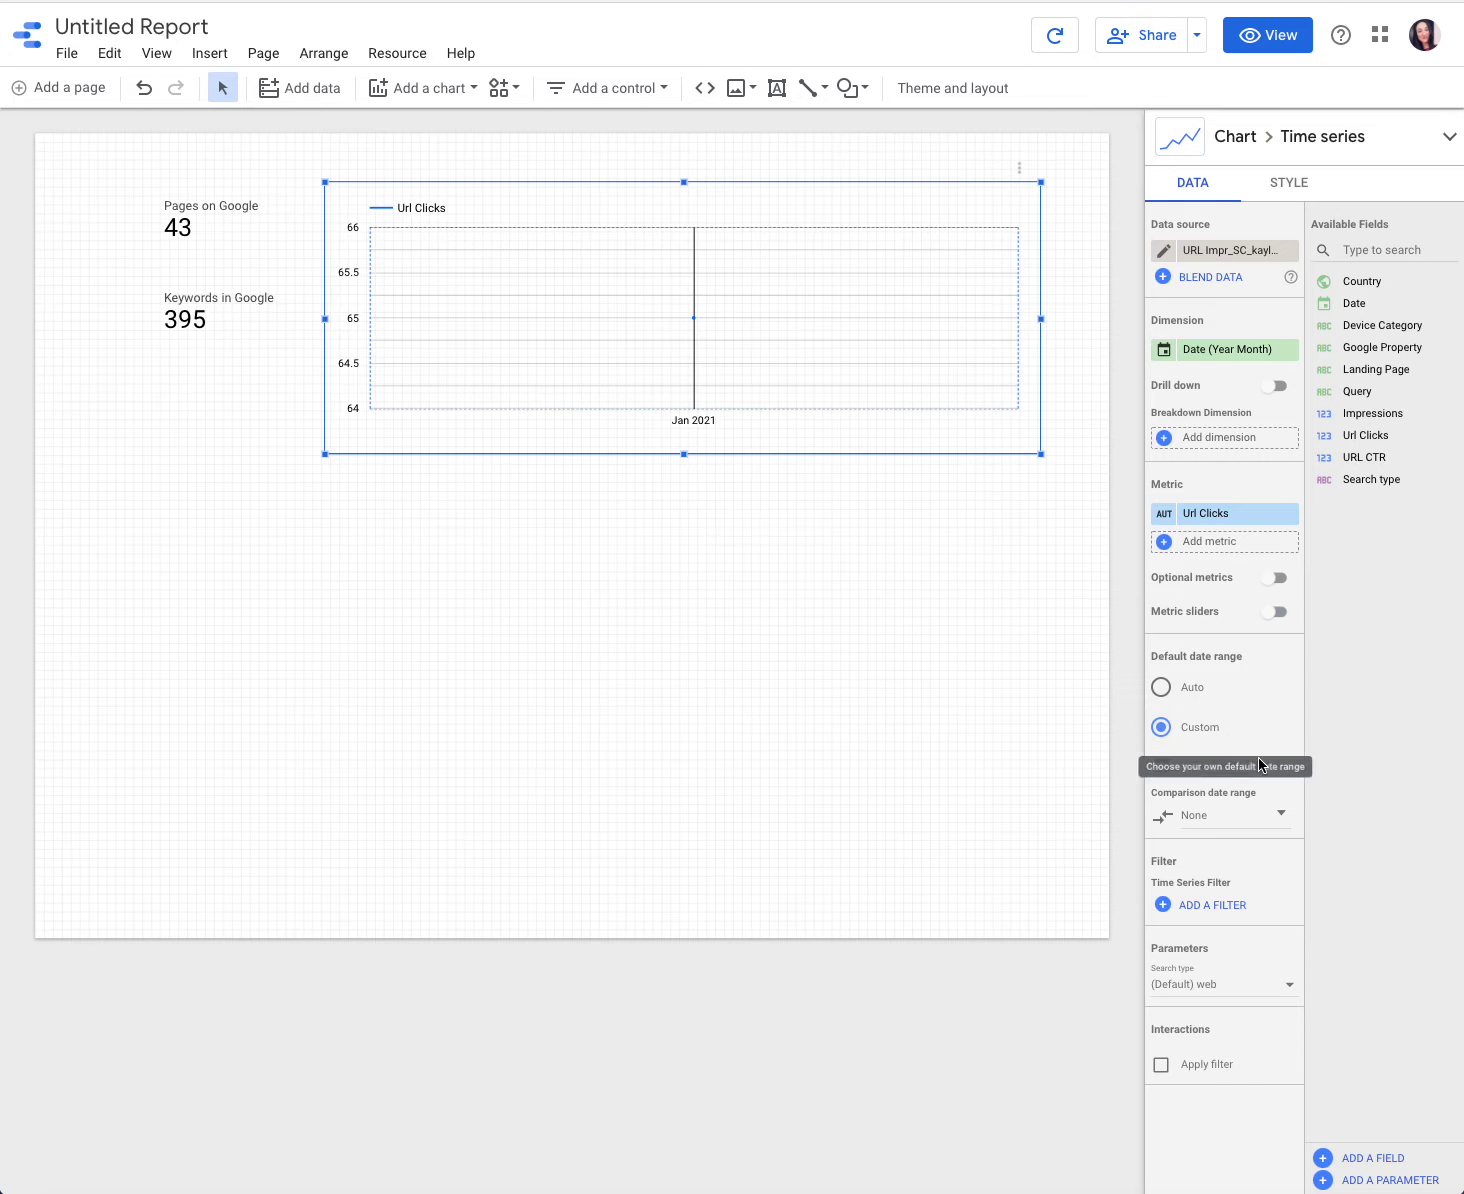
left_click(1209, 765)
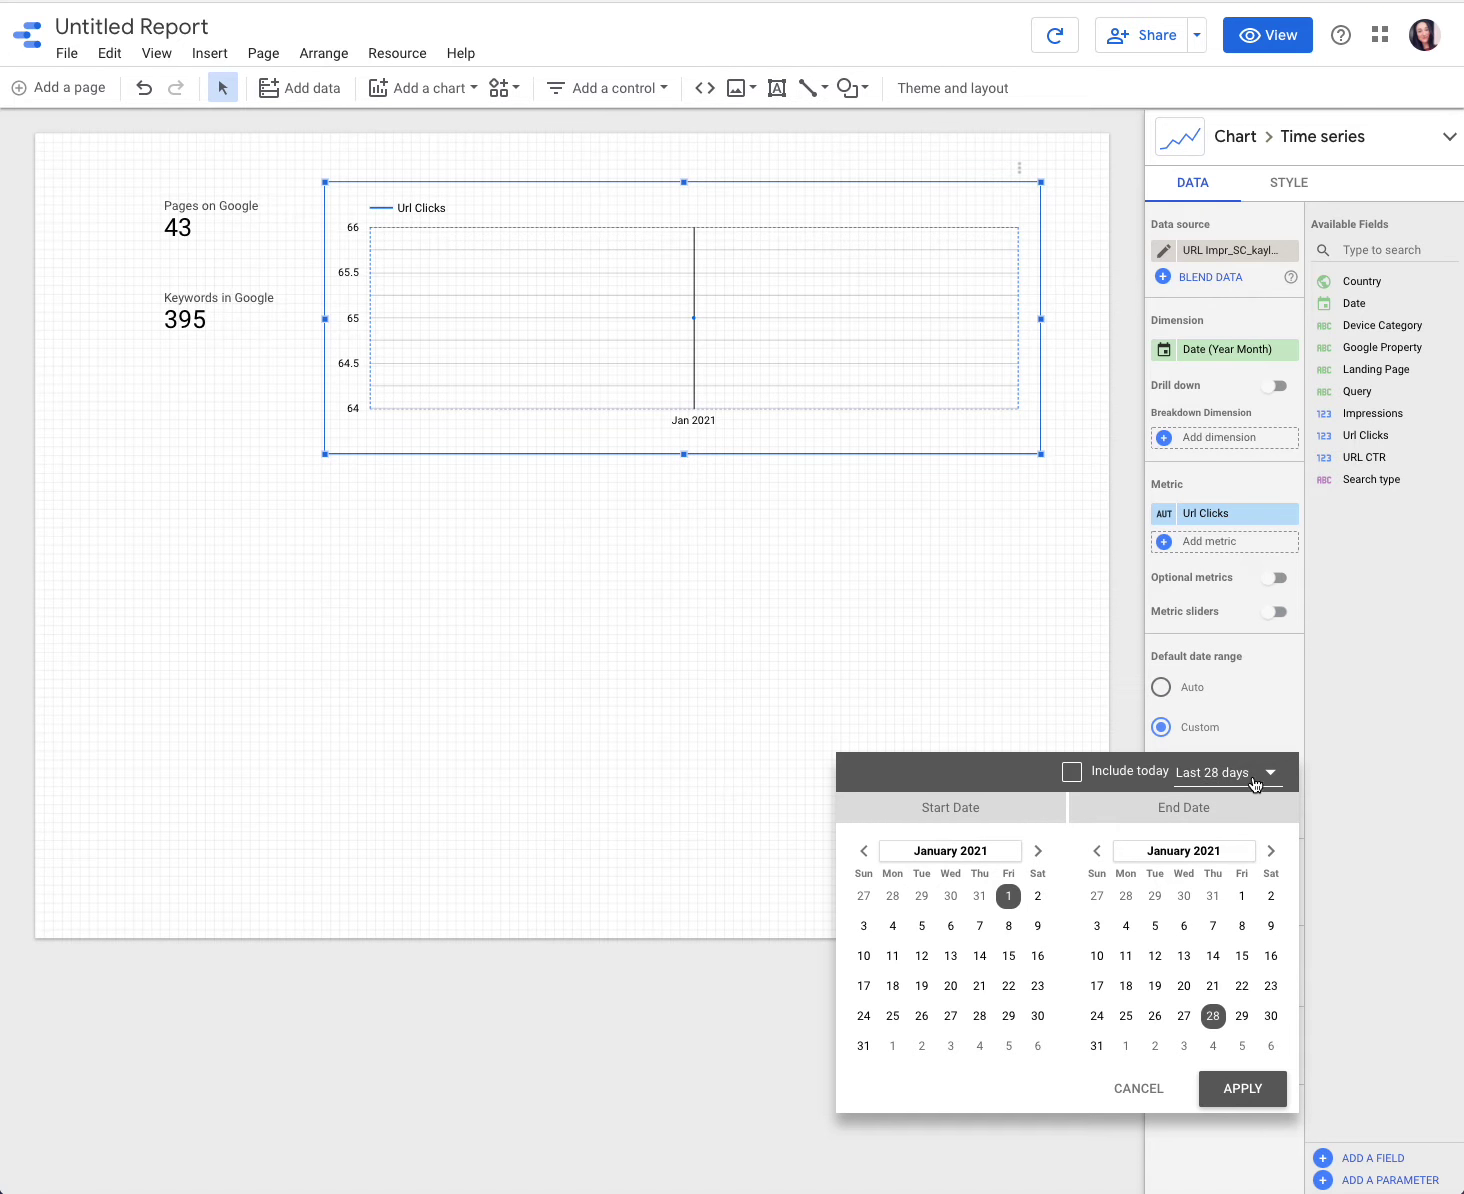
left_click(1256, 782)
scroll(1250, 920, "down", 6)
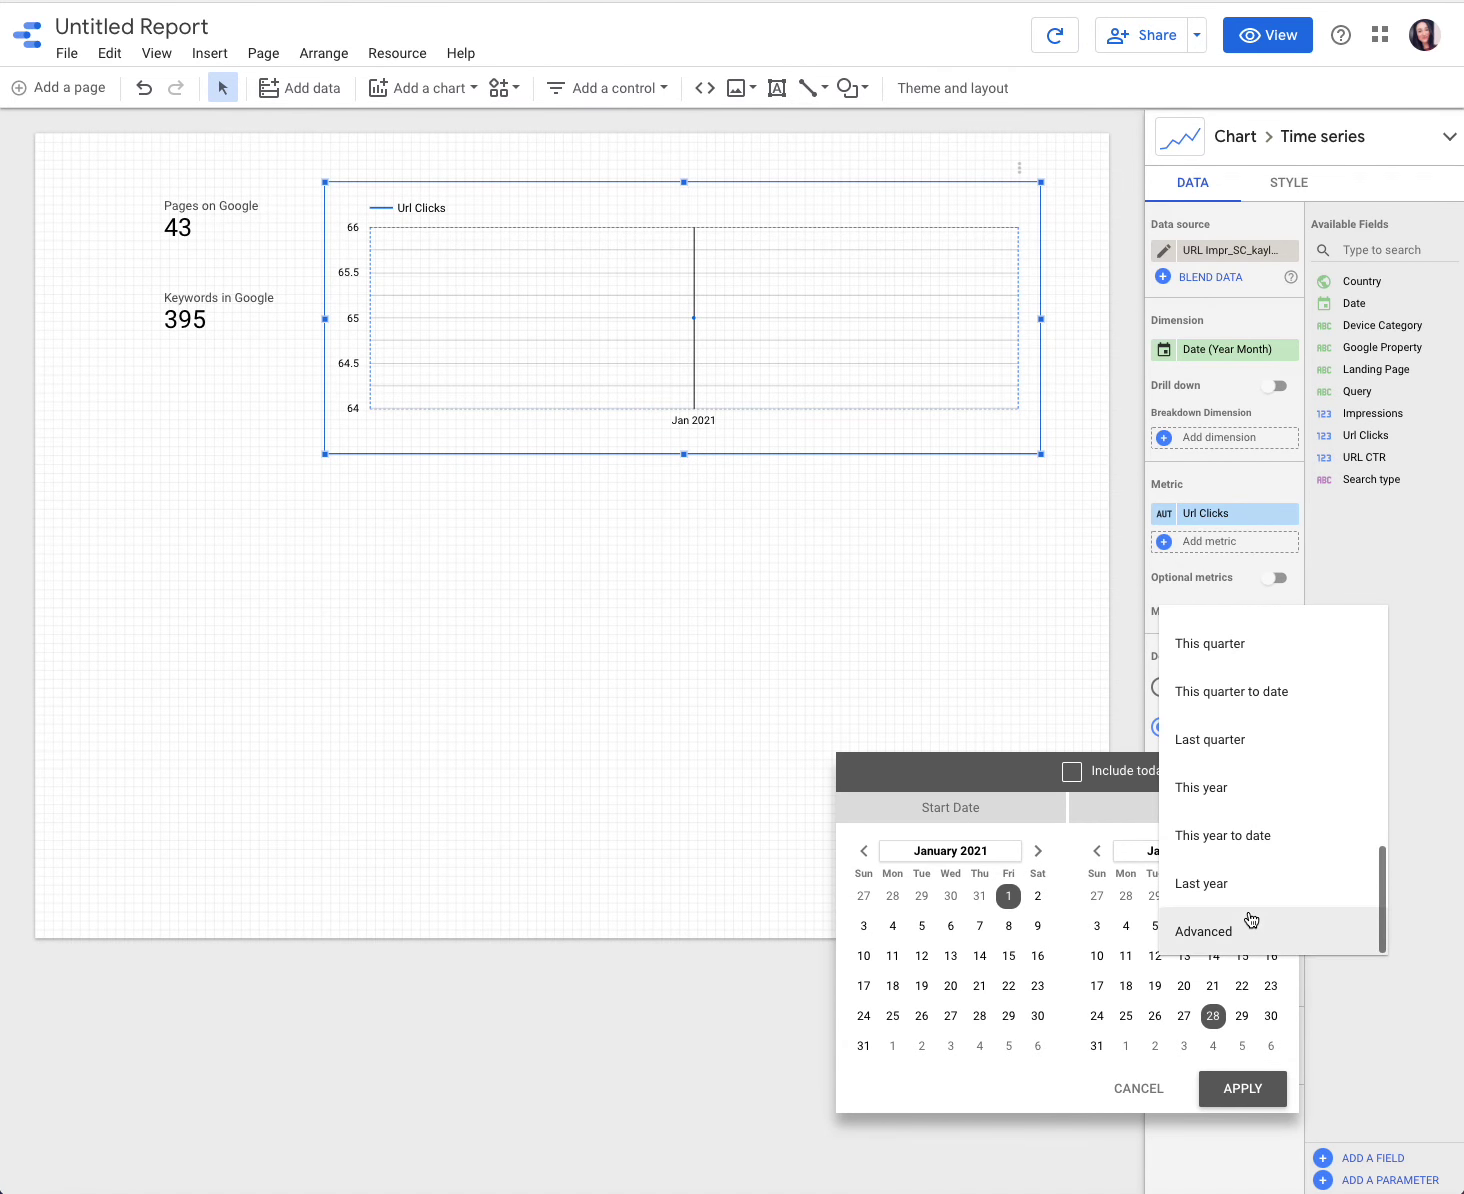
left_click(1250, 922)
Step: Set start to today minus 12 months and end to today minus 1 month, then apply
left_click(1044, 1034)
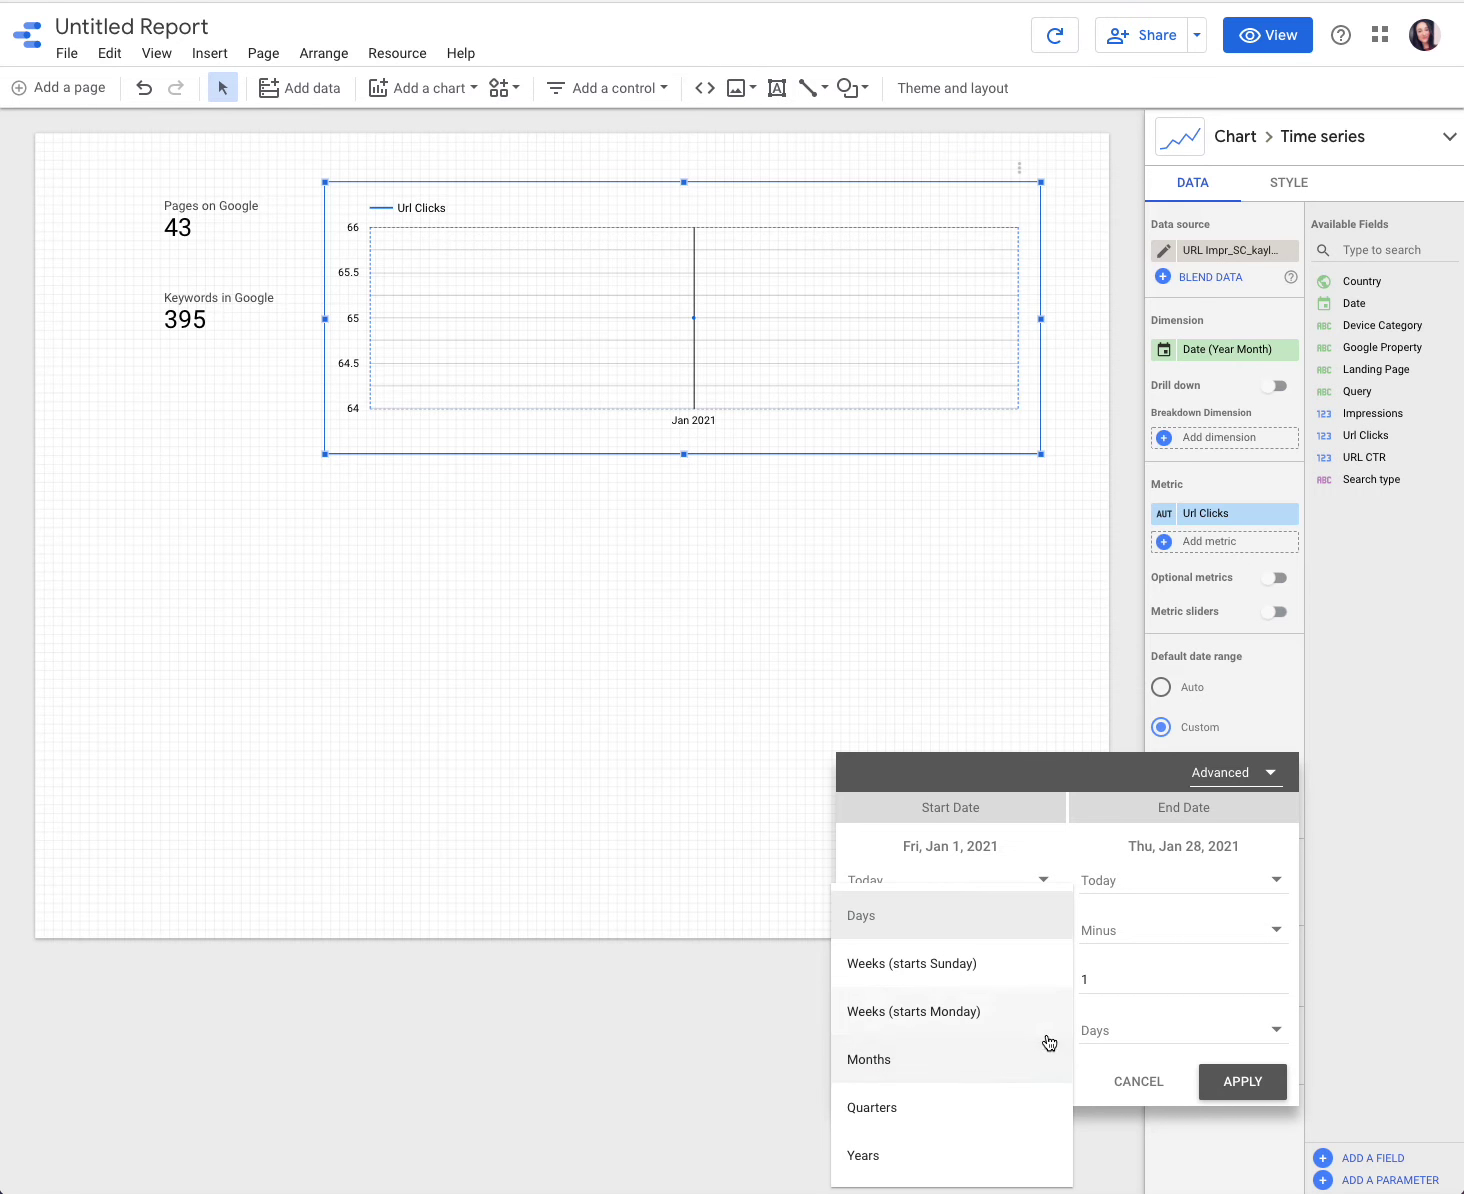
left_click(1024, 1066)
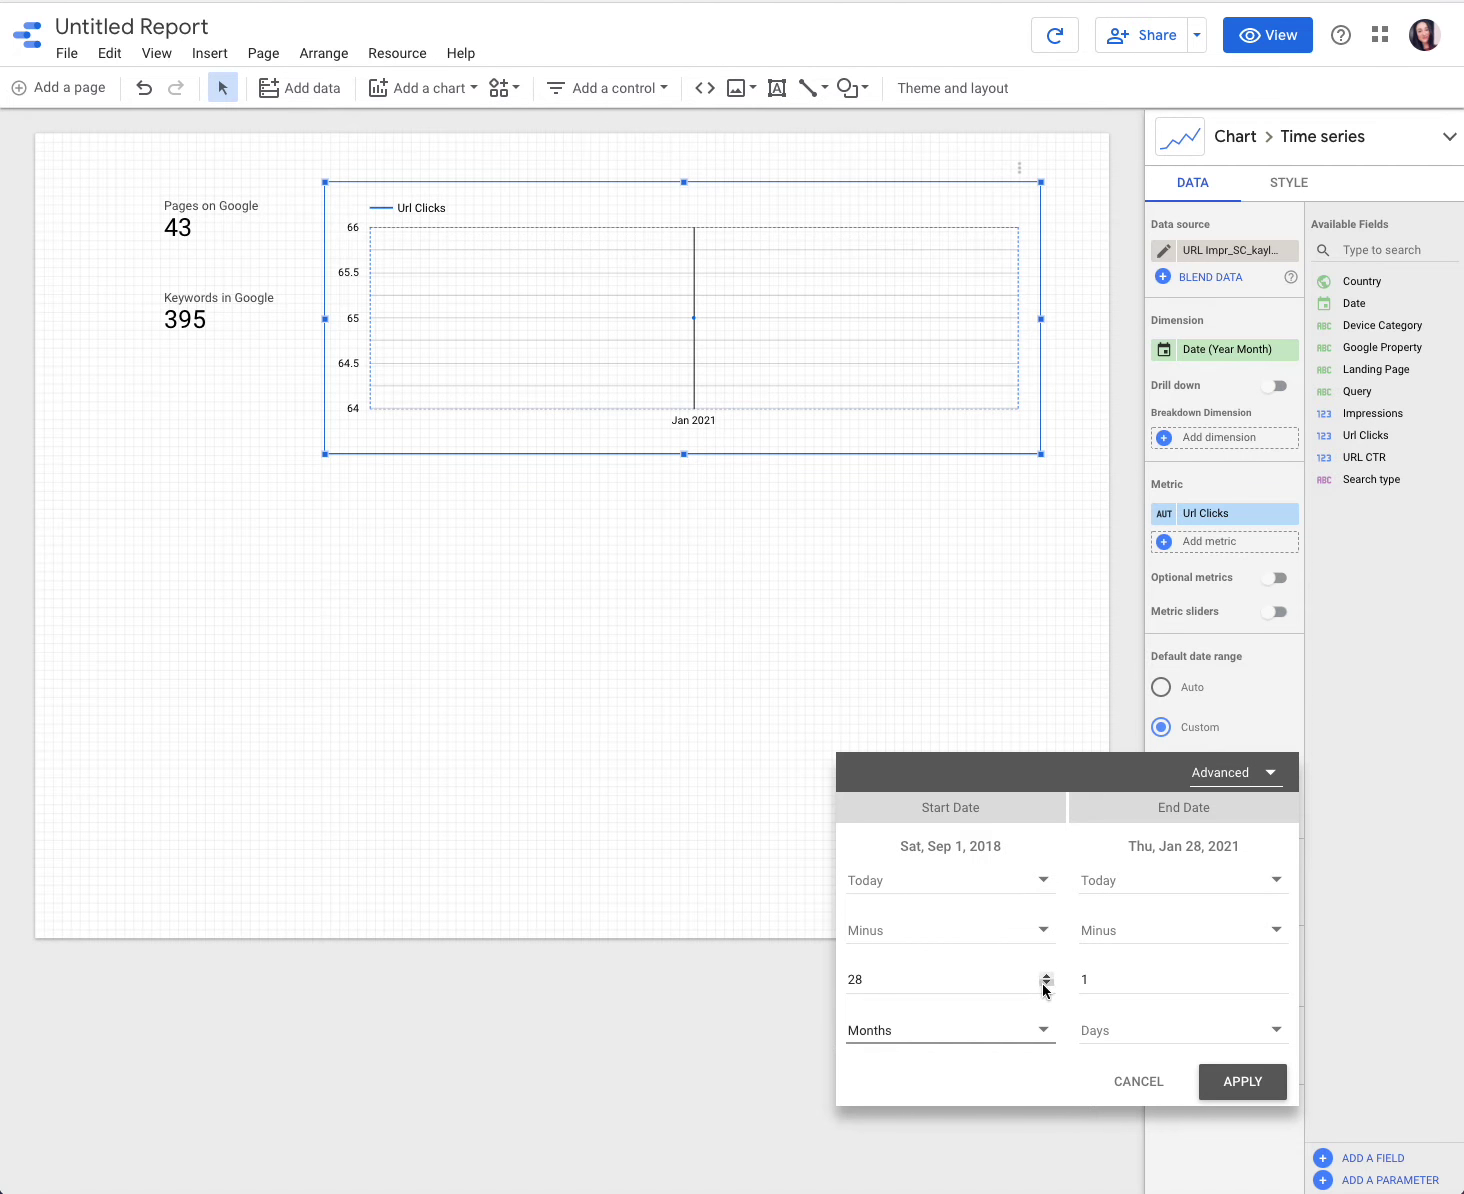
left_click(1046, 984)
left_click(1046, 984)
left_click(1046, 984)
left_click(1046, 984)
left_click(1046, 984)
left_click(1046, 984)
left_click(1046, 984)
left_click(1046, 984)
left_click(1046, 984)
left_click(1046, 984)
double_click(848, 980)
type("12")
left_click(1274, 1030)
left_click(1267, 1073)
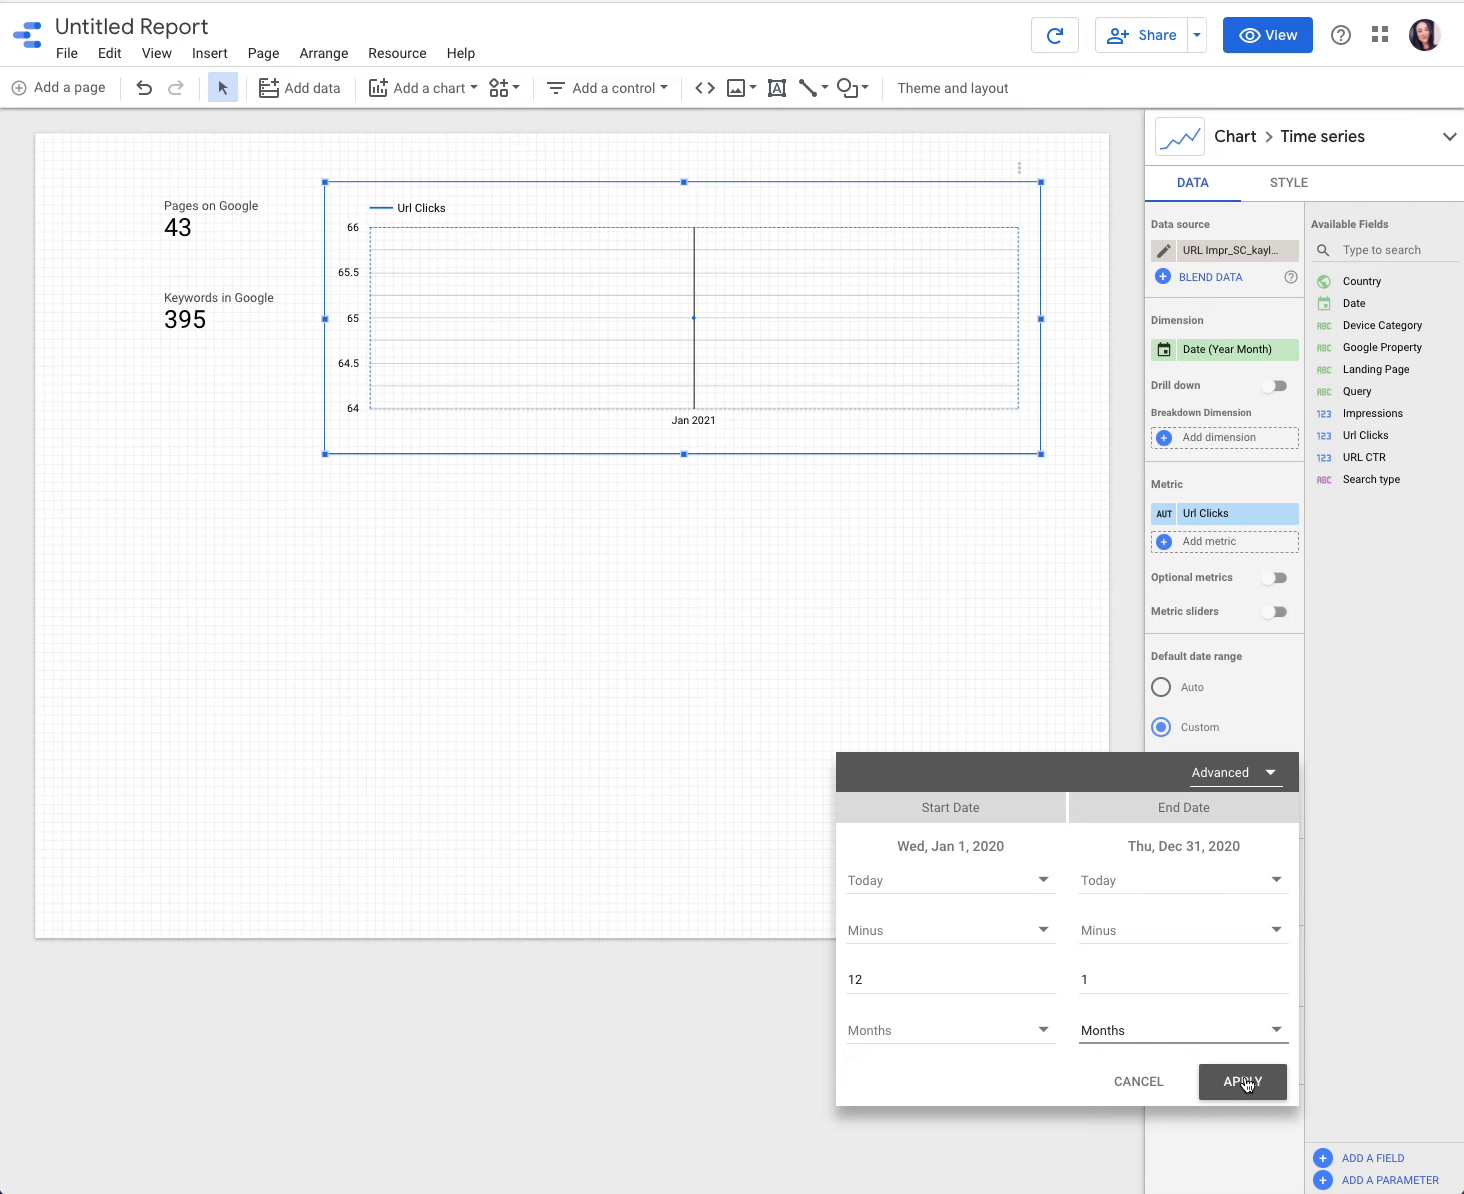
left_click(1246, 1083)
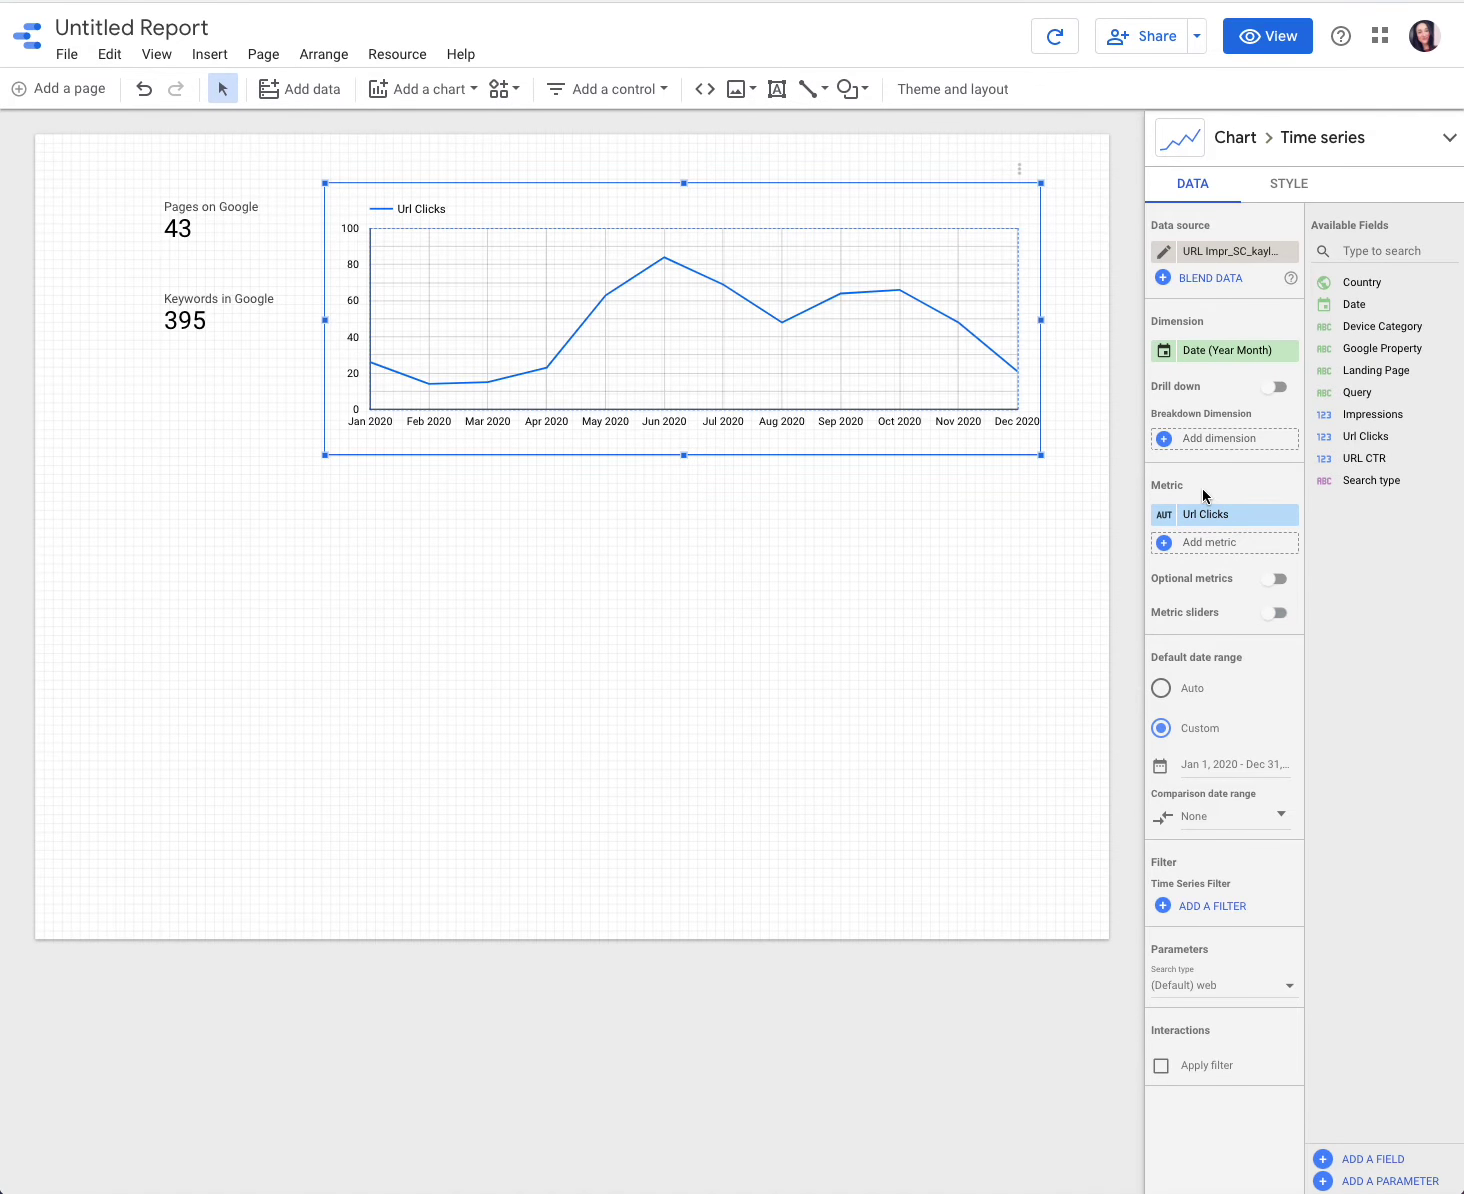
Step: Replace the chart's Url Clicks metric with Query
left_click(1220, 514)
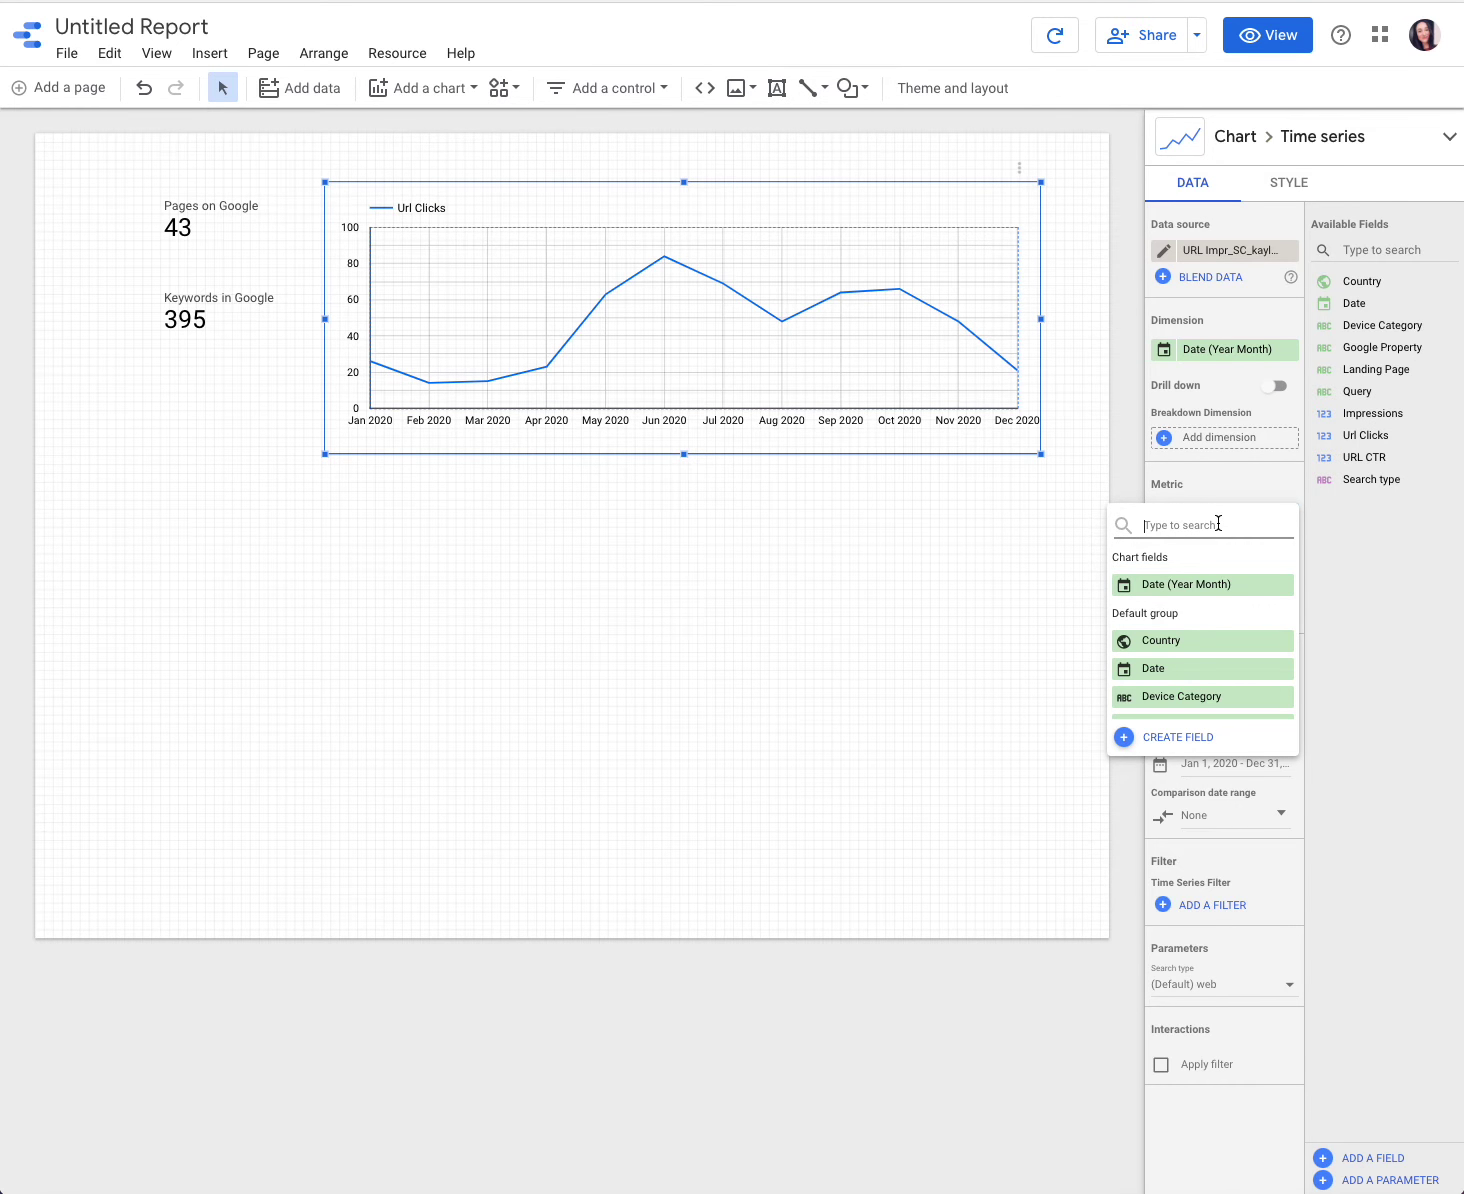
left_click(1156, 493)
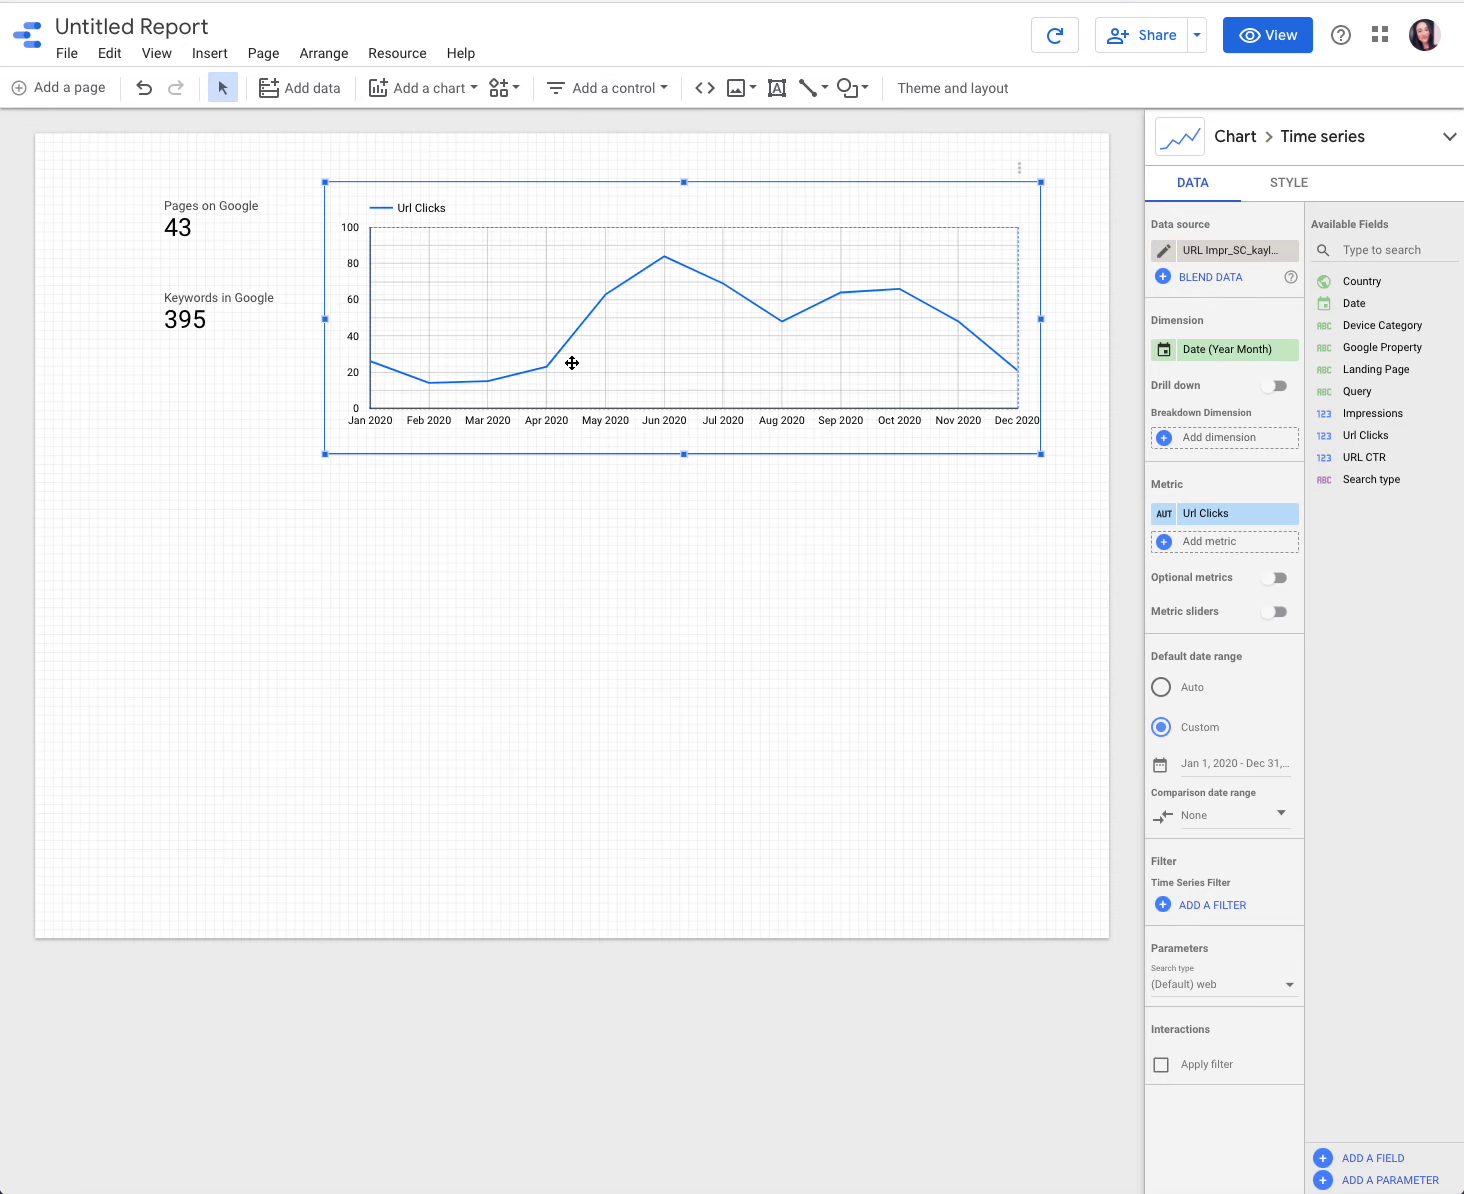
left_click(1219, 513)
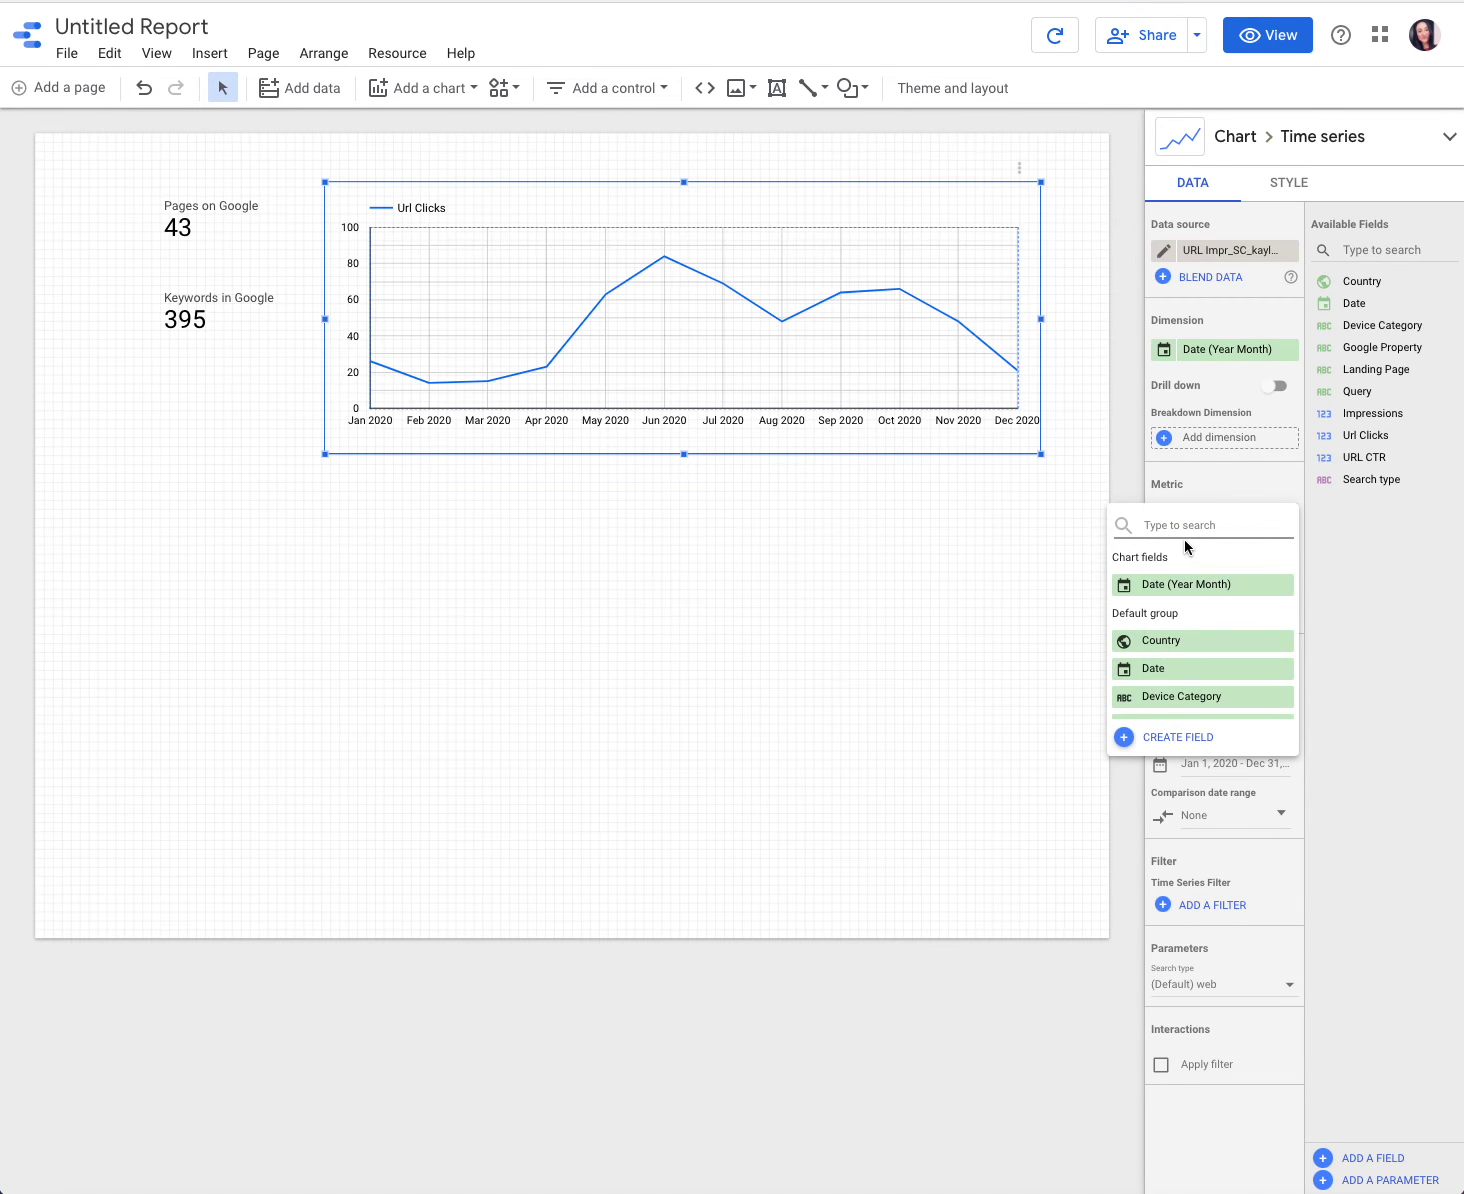
type("query")
left_click(1183, 588)
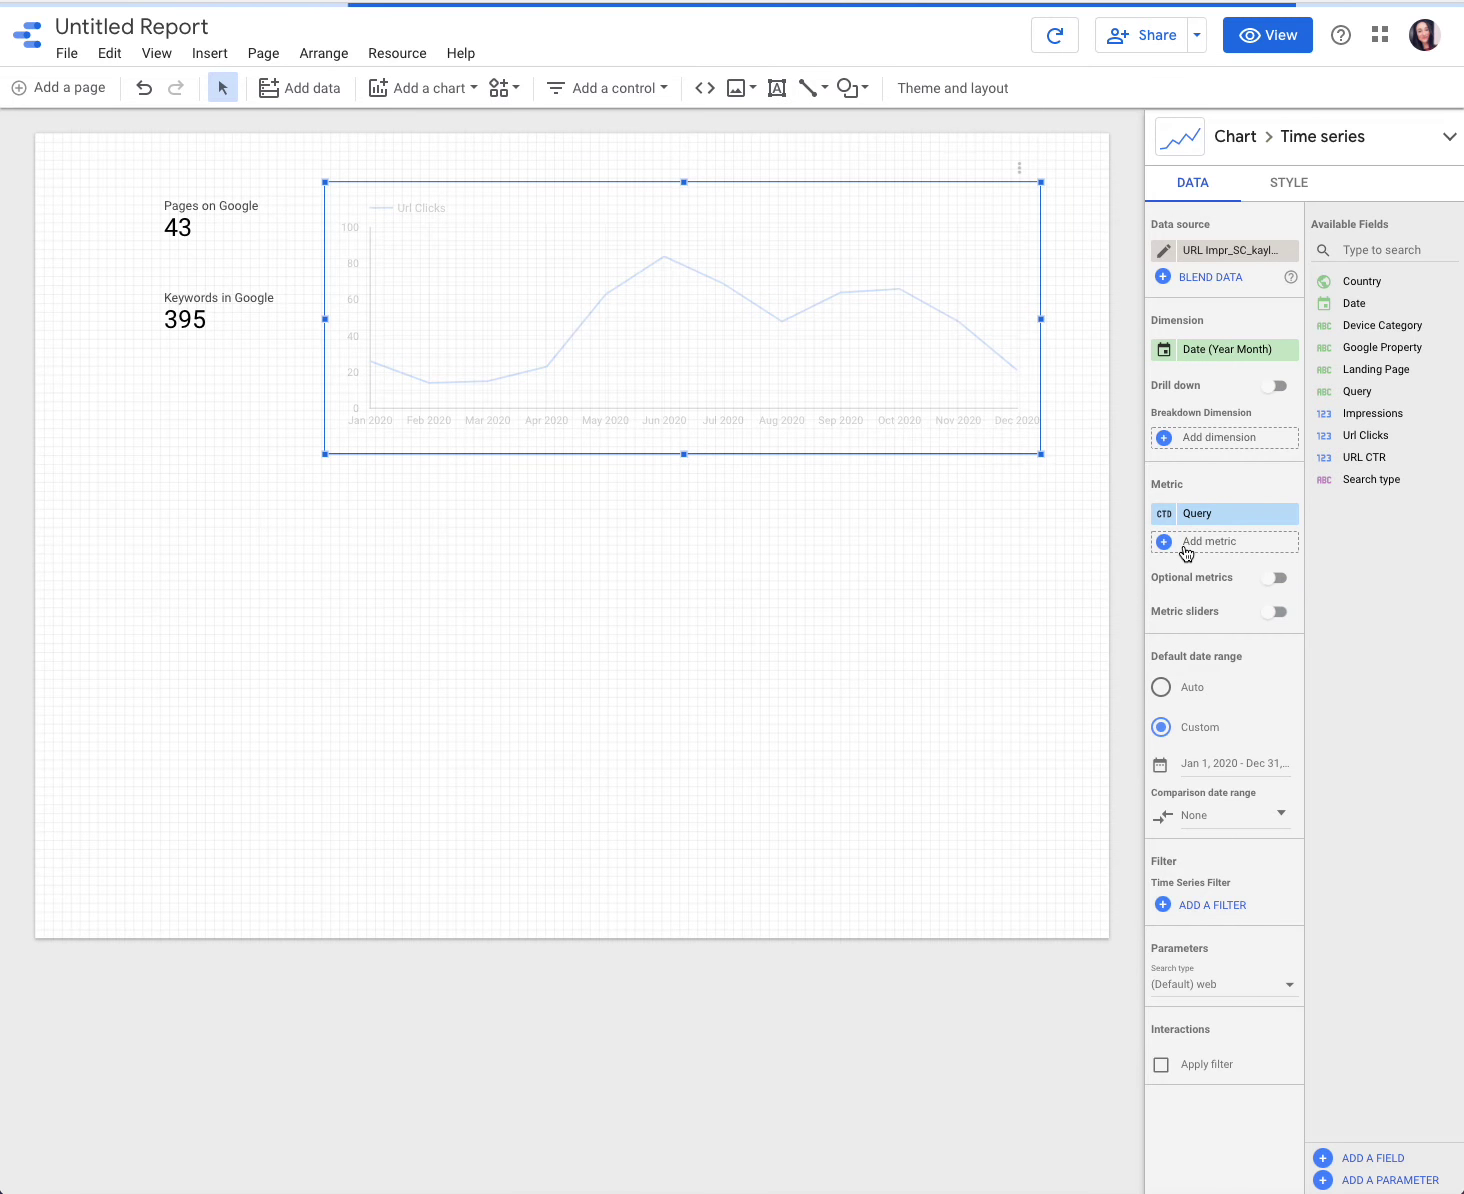
Step: Add Landing Page as the chart's second metric
left_click(1187, 545)
type("key")
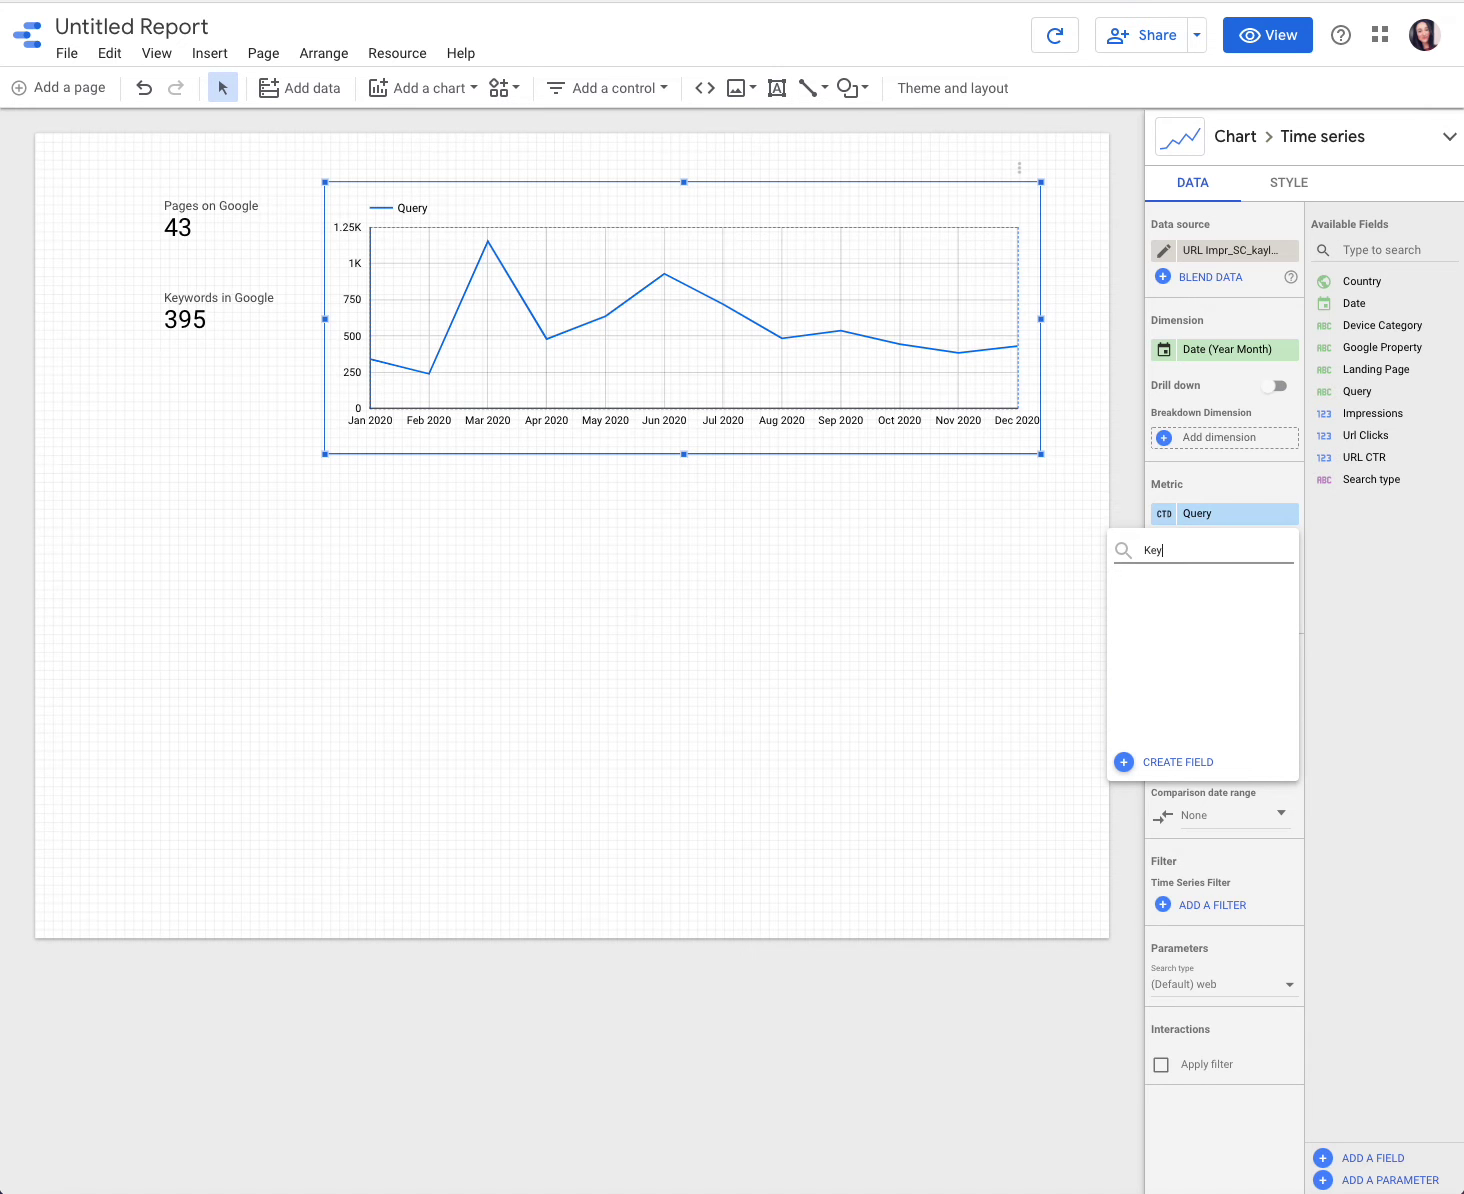
key("BackSpace")
key("BackSpace")
key("BackSpace")
type("Lan")
left_click(1227, 599)
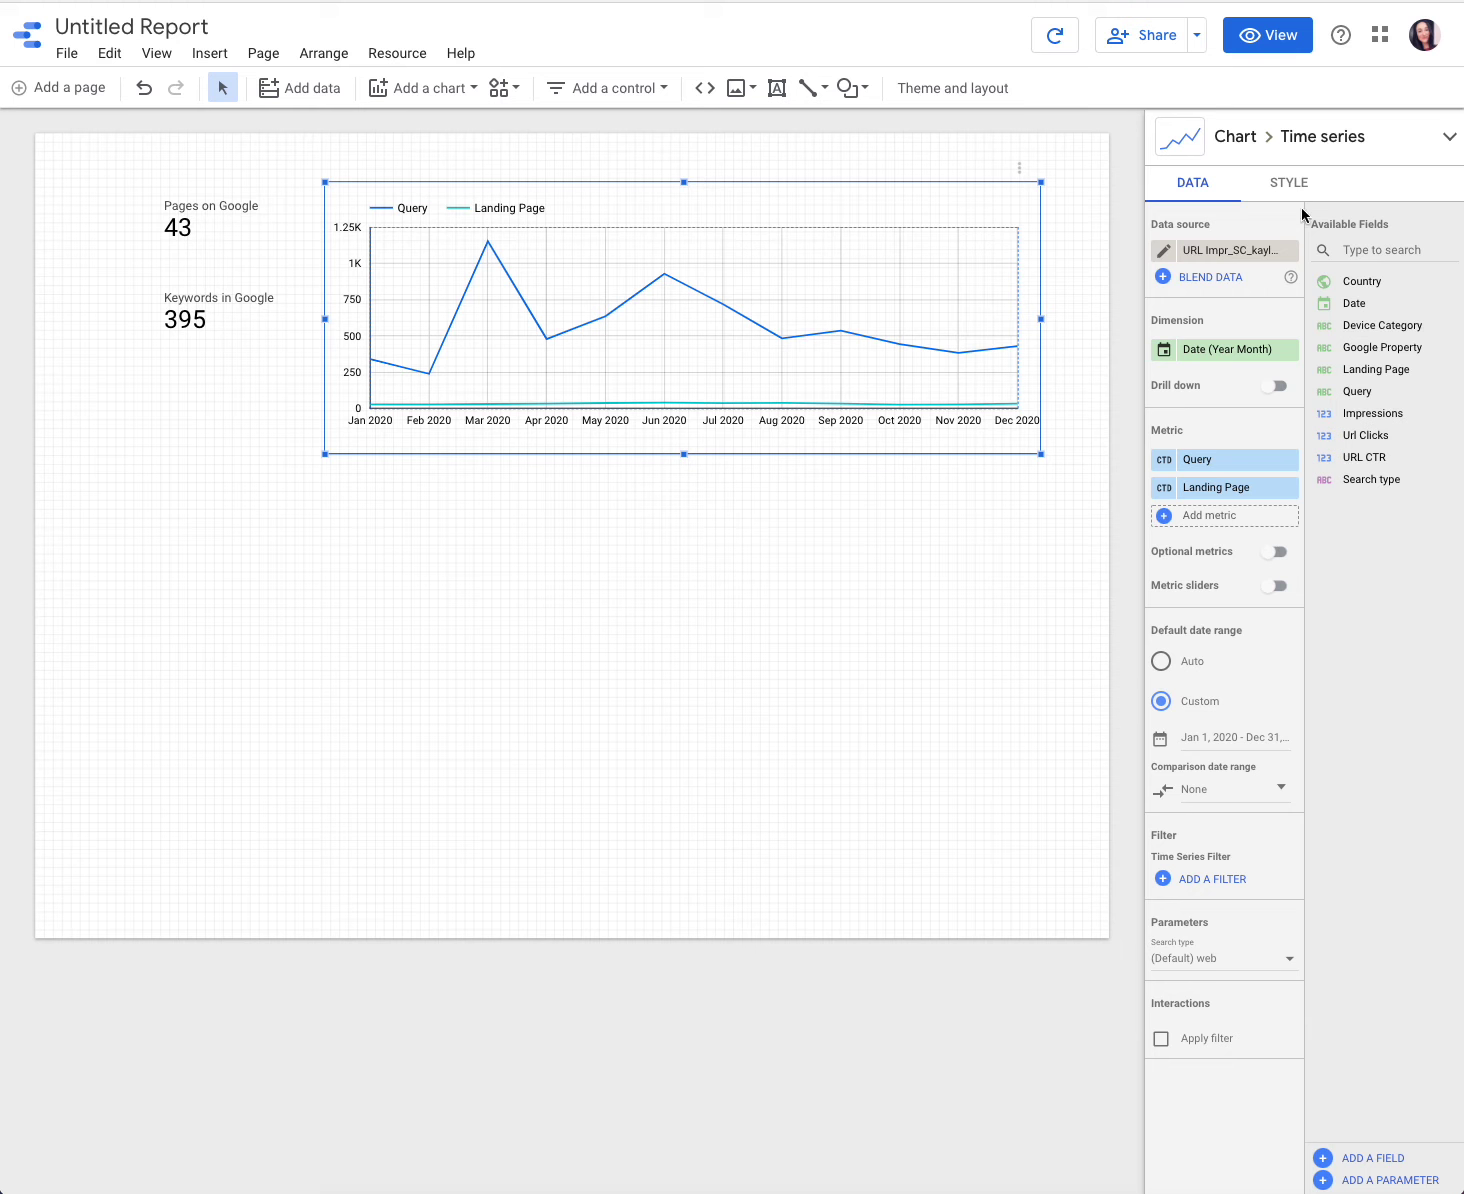
Step: In the chart's style settings, set Series #2 (Landing Page) to the right axis, then deselect the chart
left_click(1288, 183)
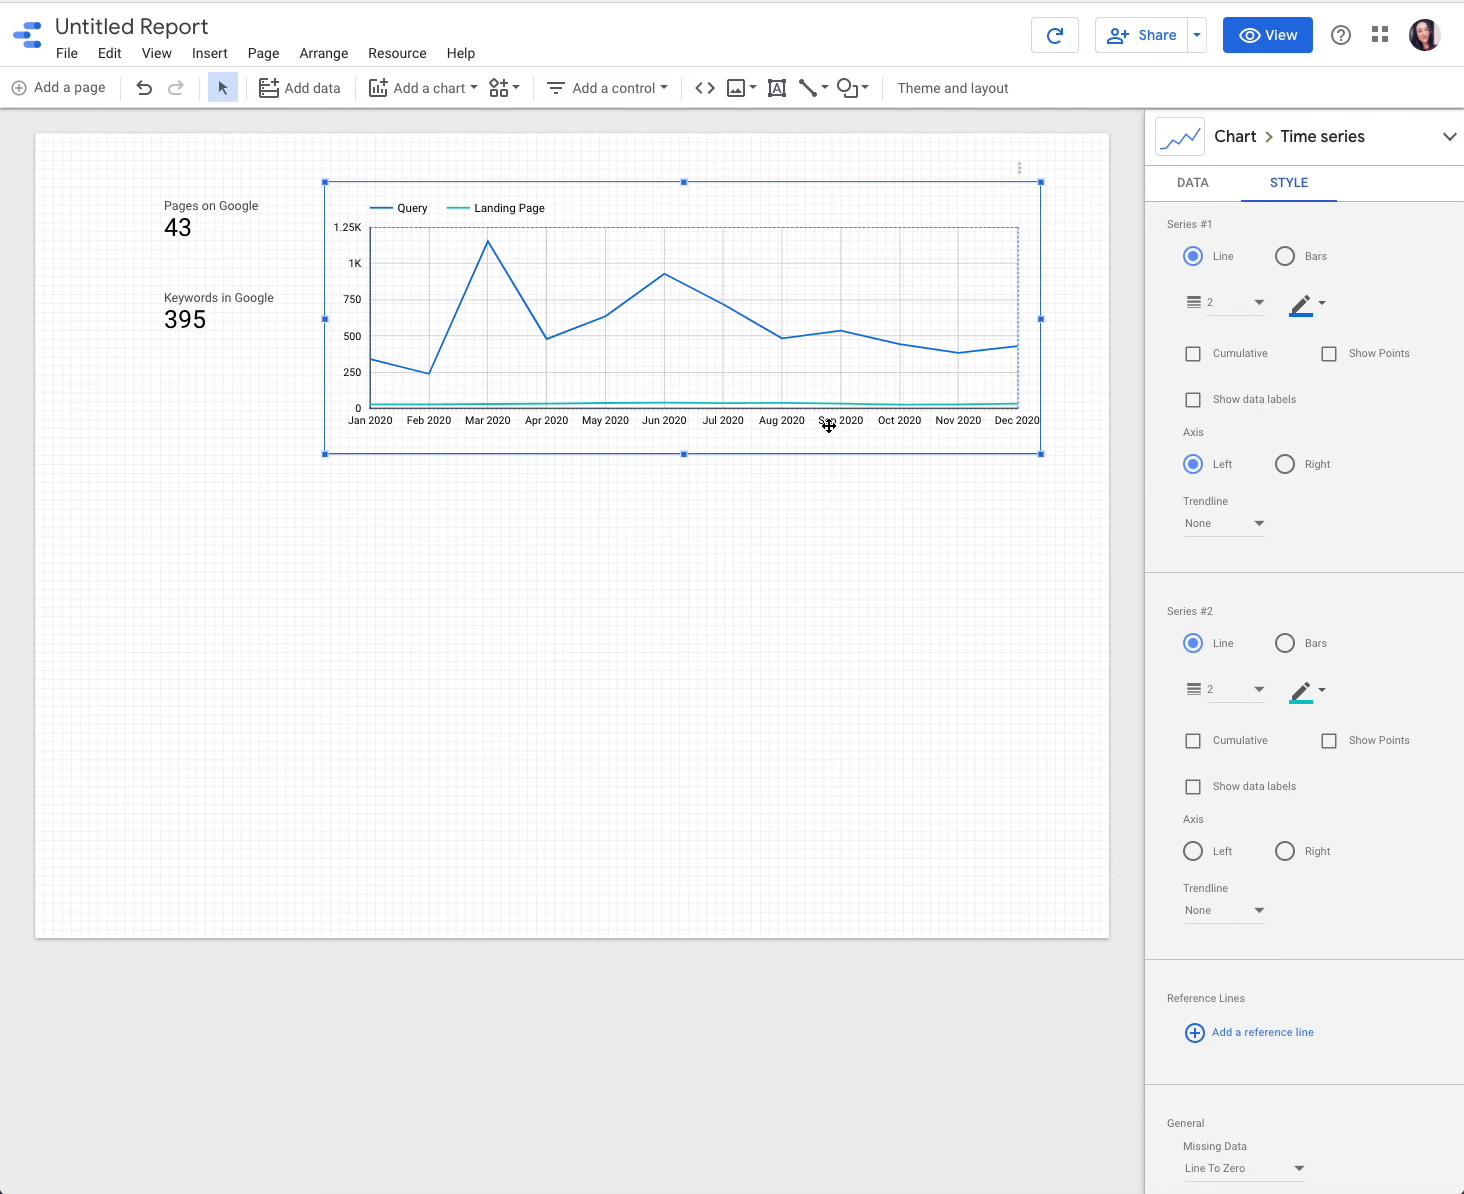
left_click(1285, 853)
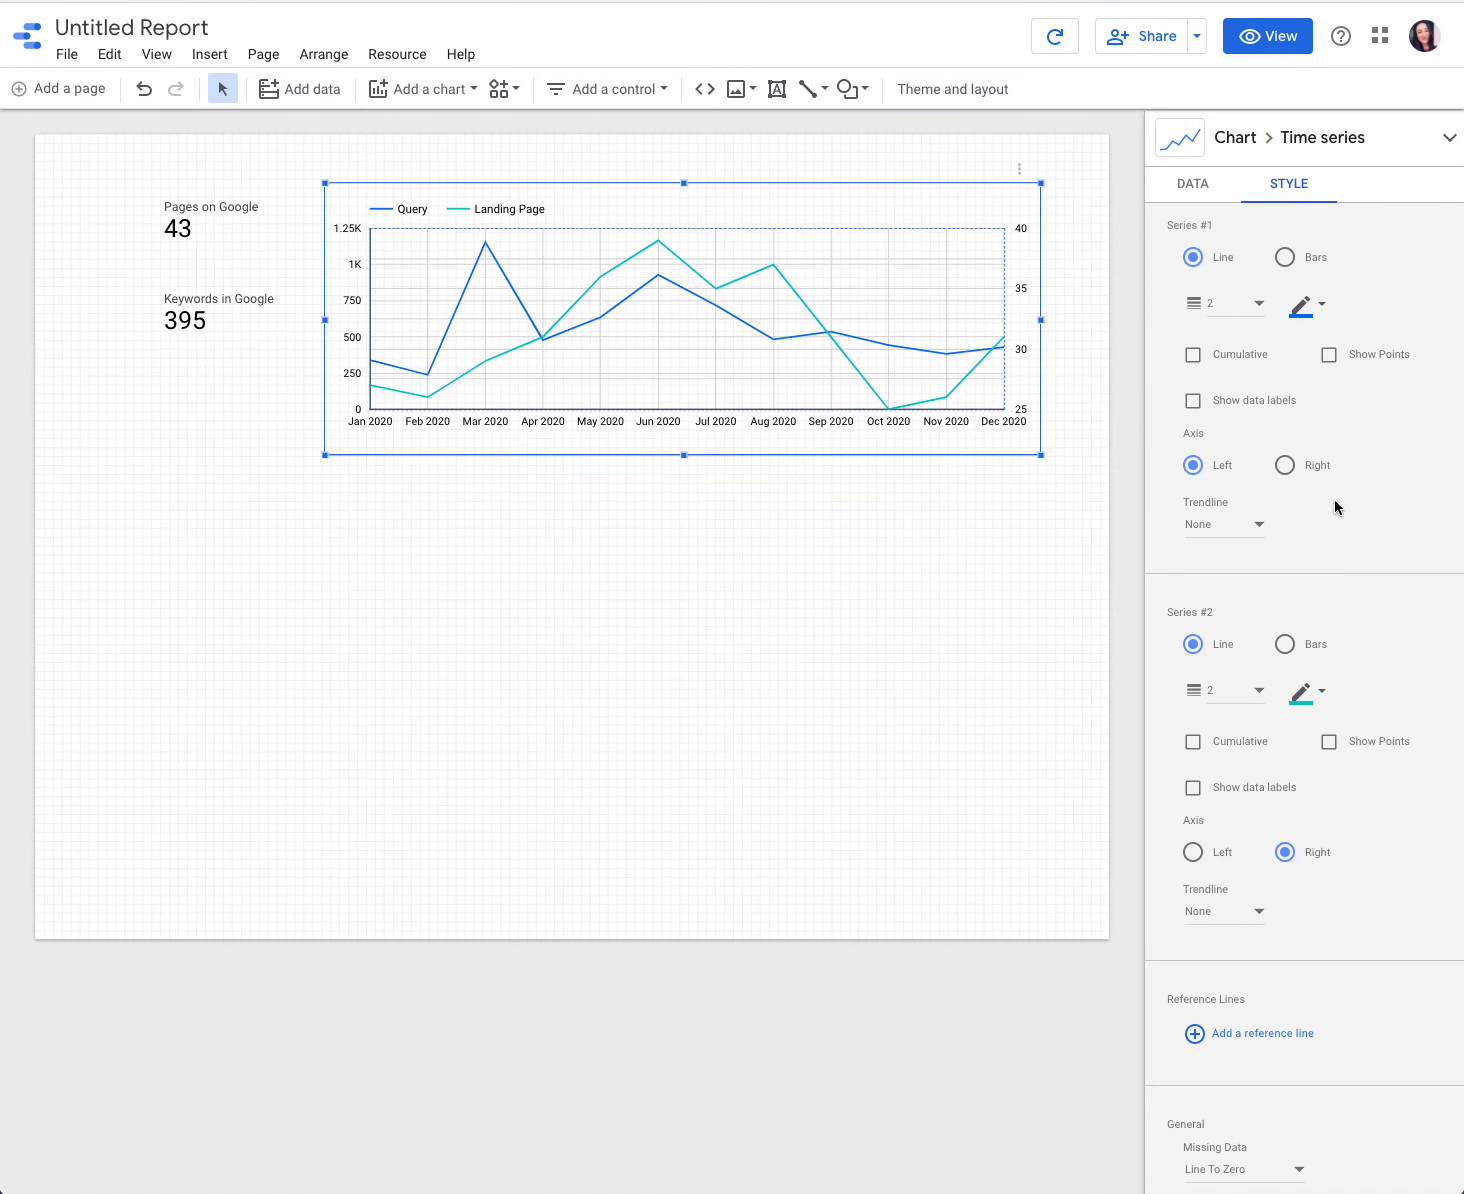
left_click(1194, 190)
left_click(856, 589)
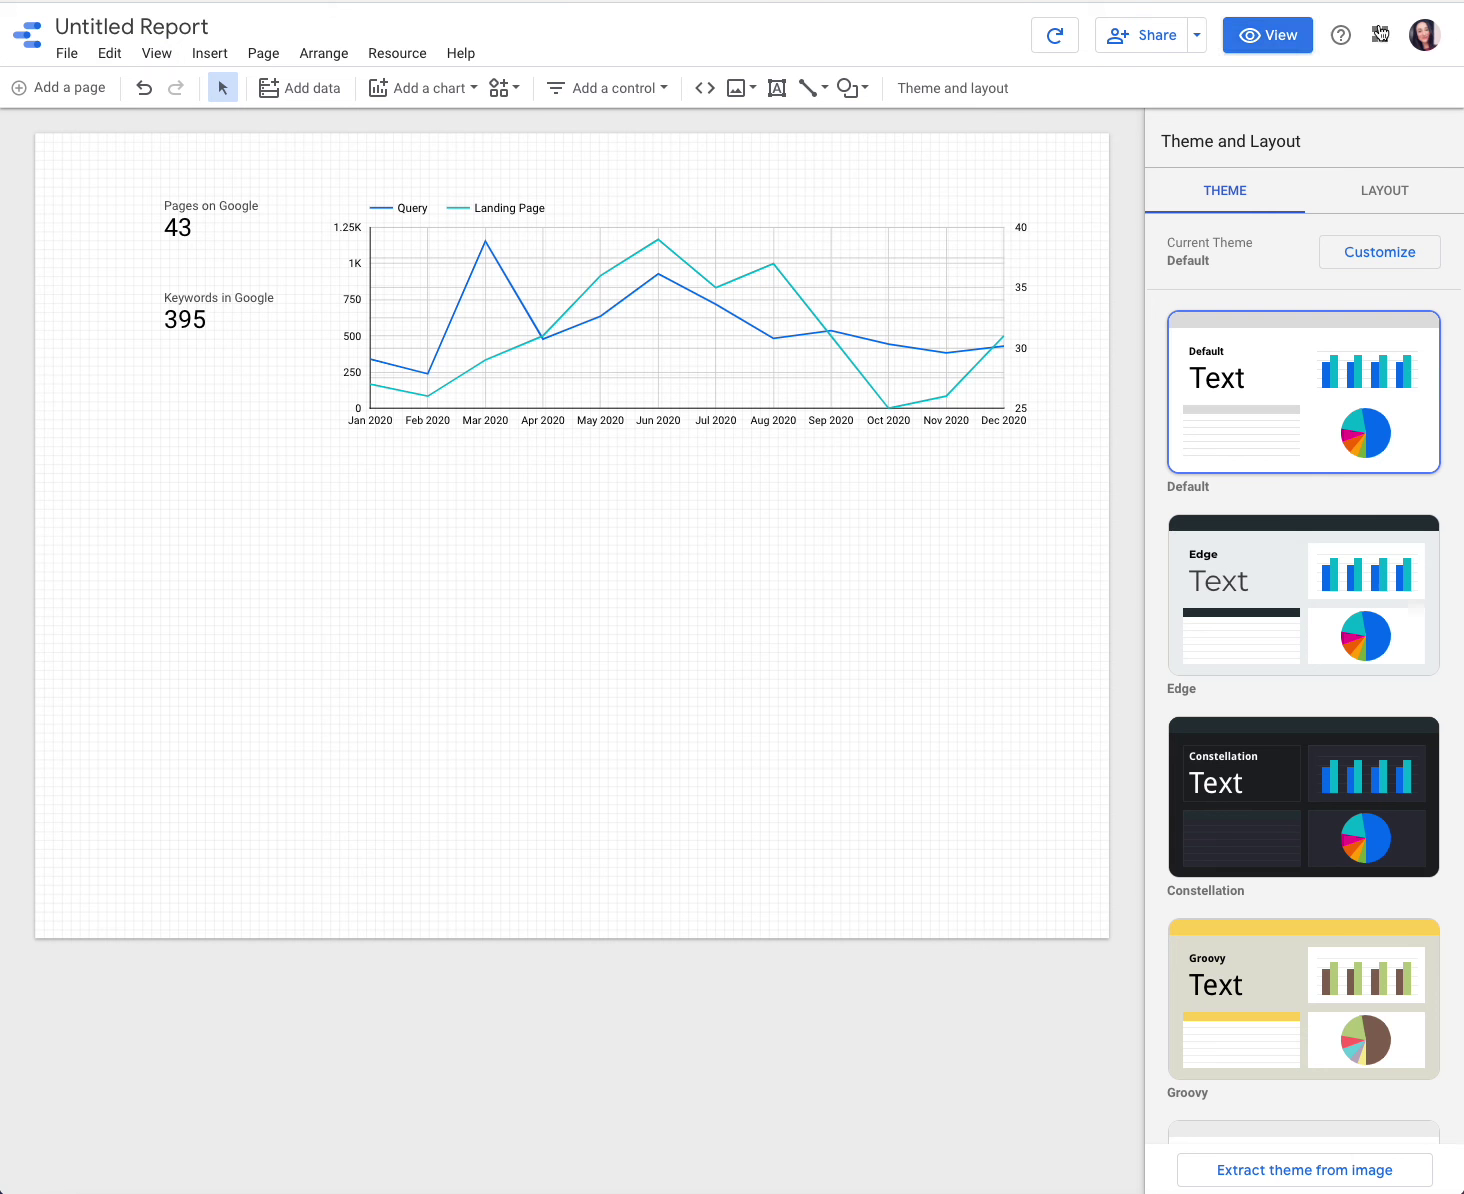
Step: Preview the report in View mode, then return to Edit mode
left_click(1264, 35)
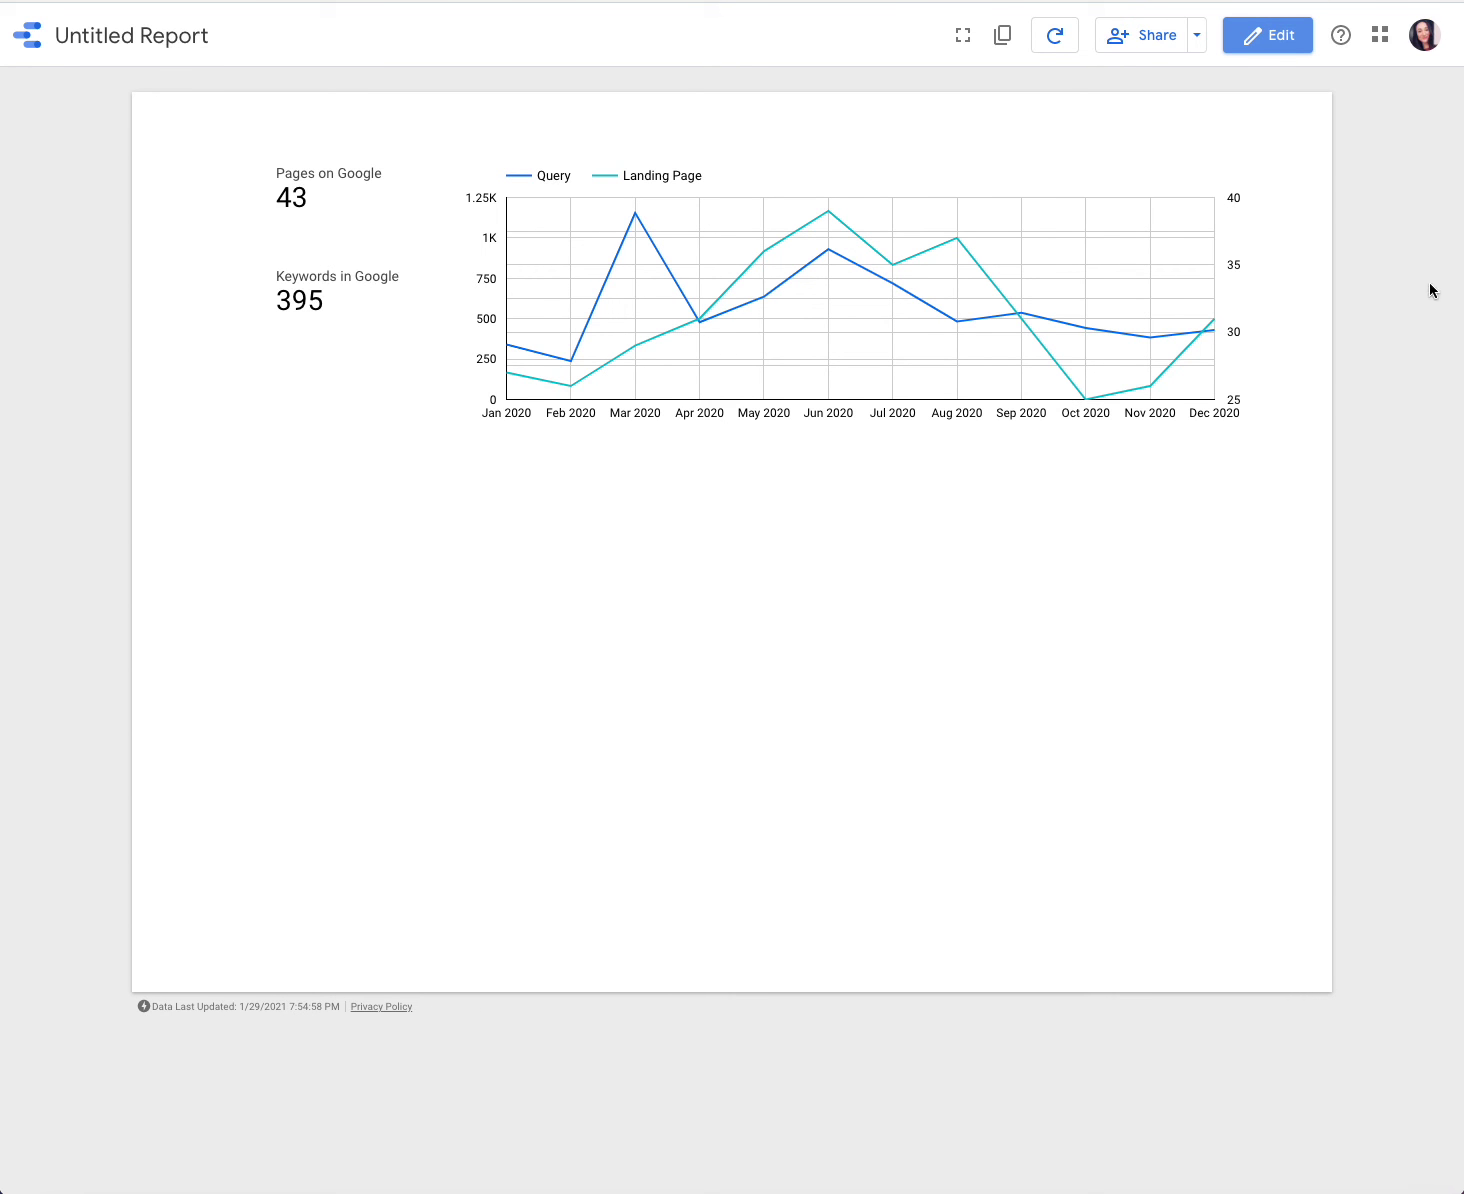
left_click(1261, 53)
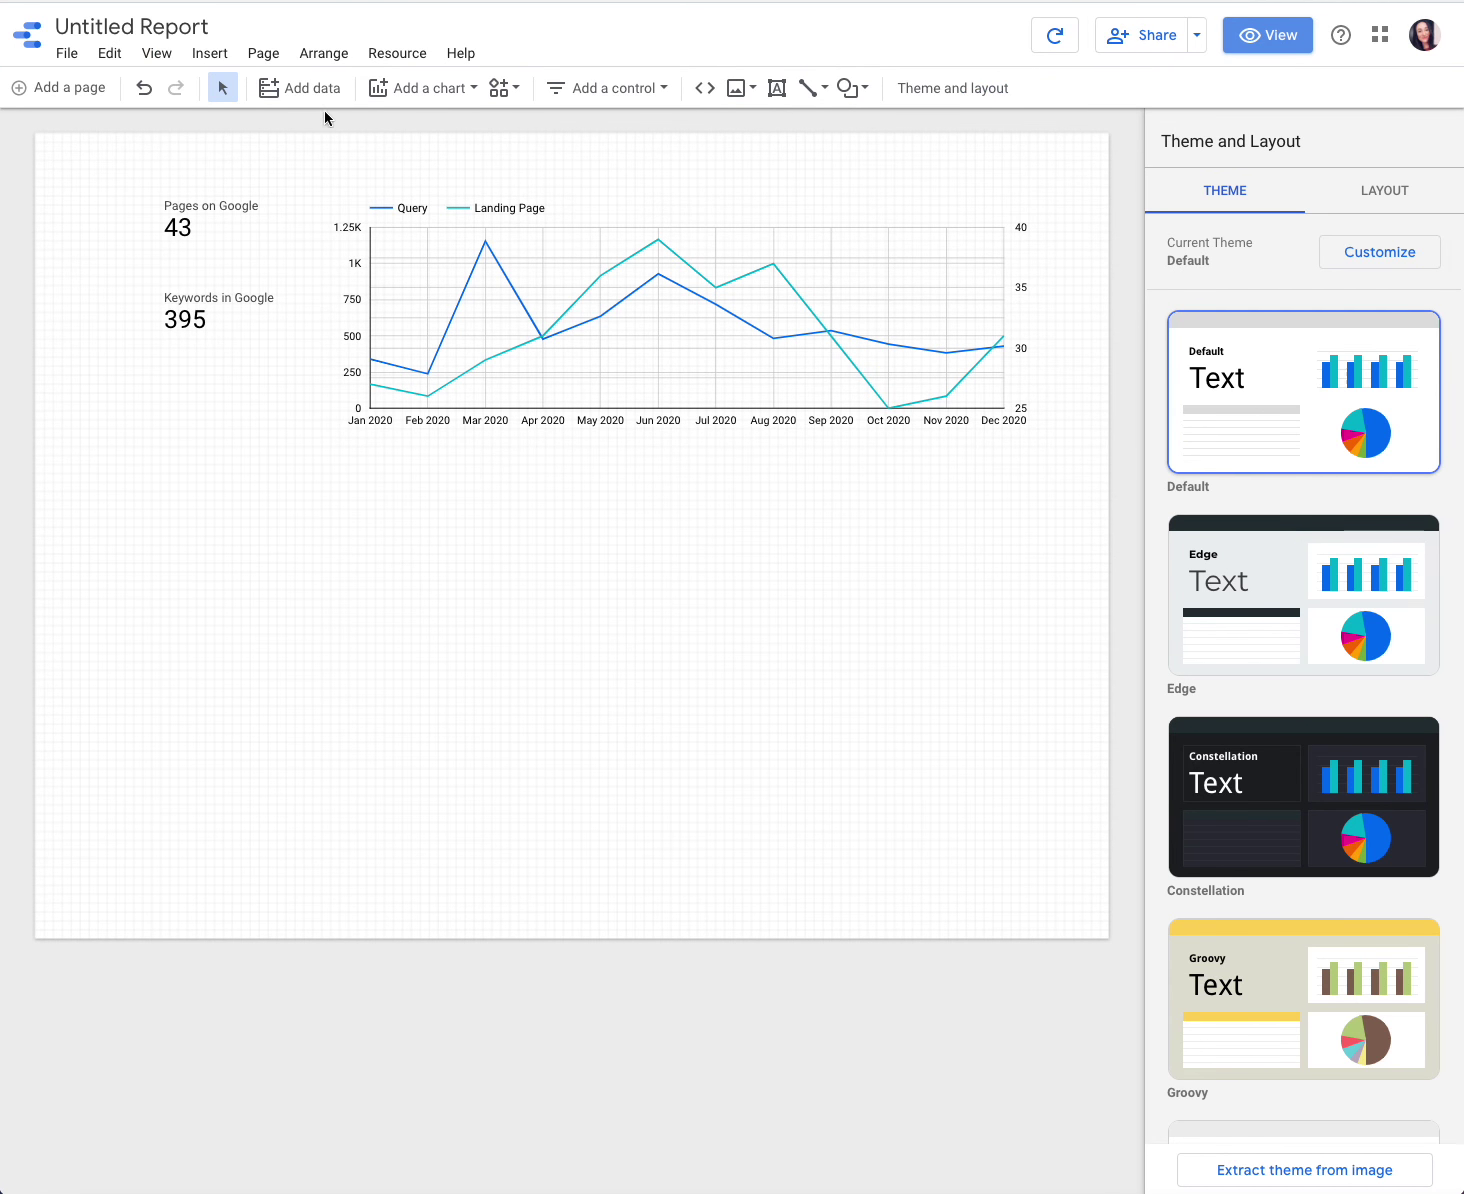
left_click(294, 100)
left_click(1141, 253)
Step: Add a data control at the top left of the report canvas
left_click(582, 88)
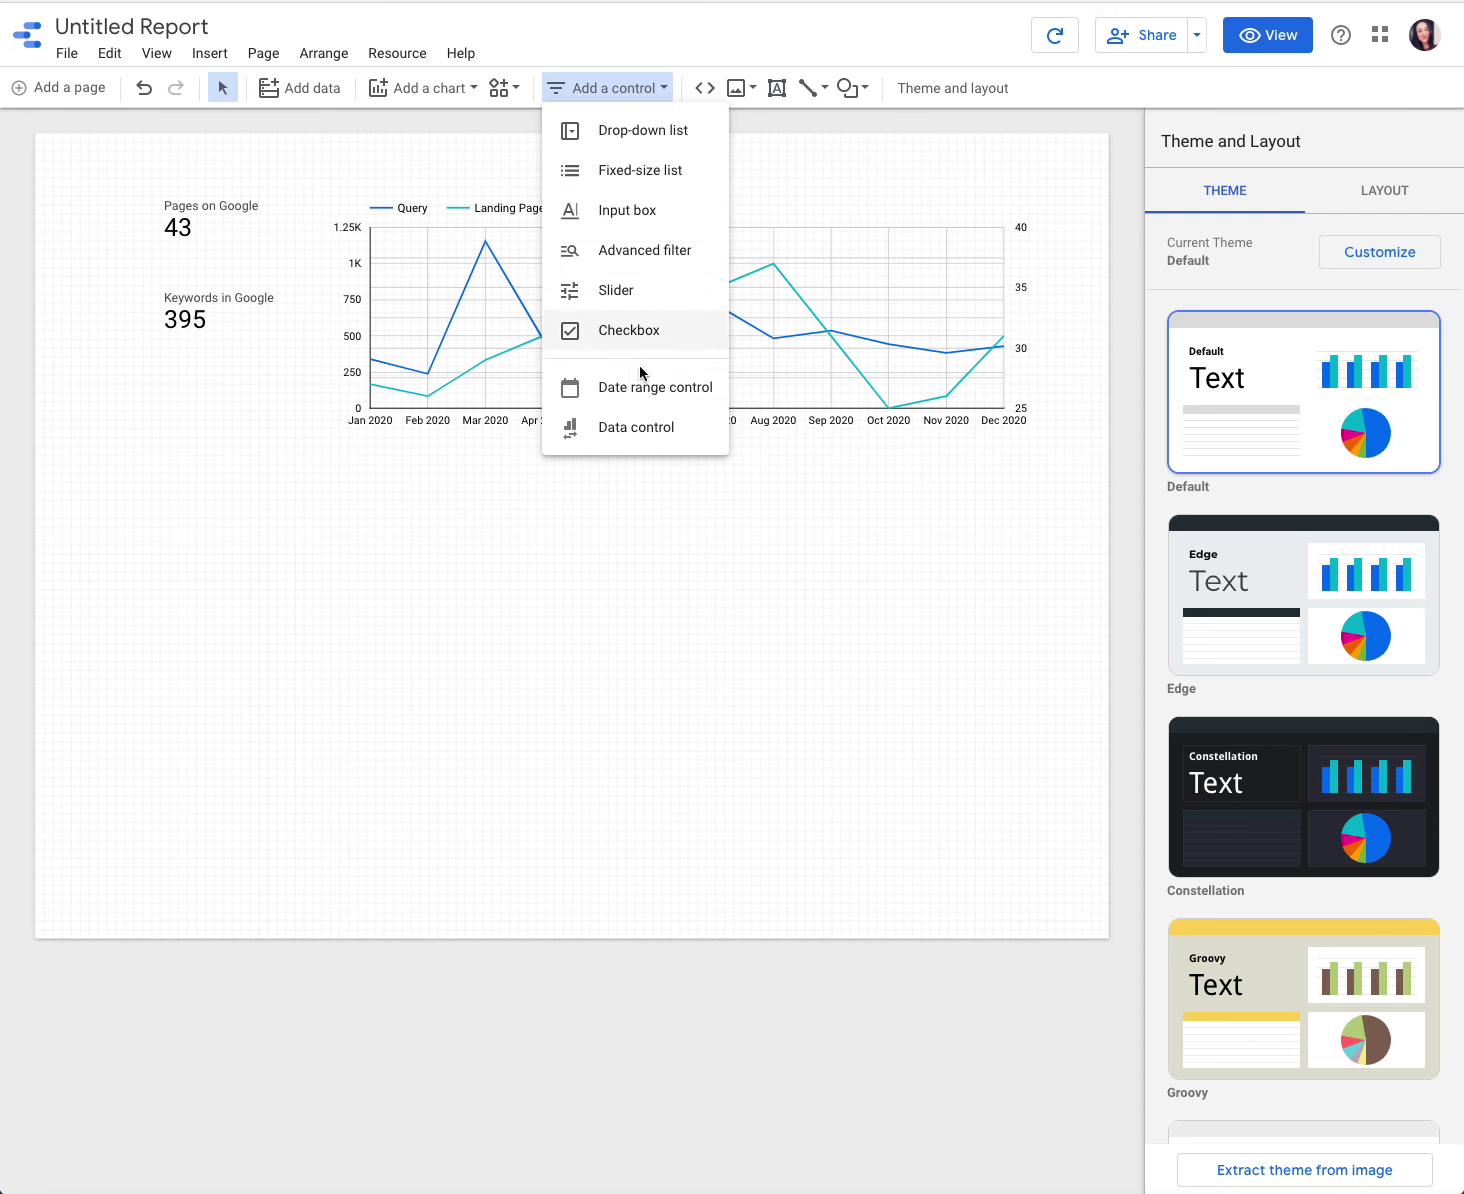
left_click(632, 426)
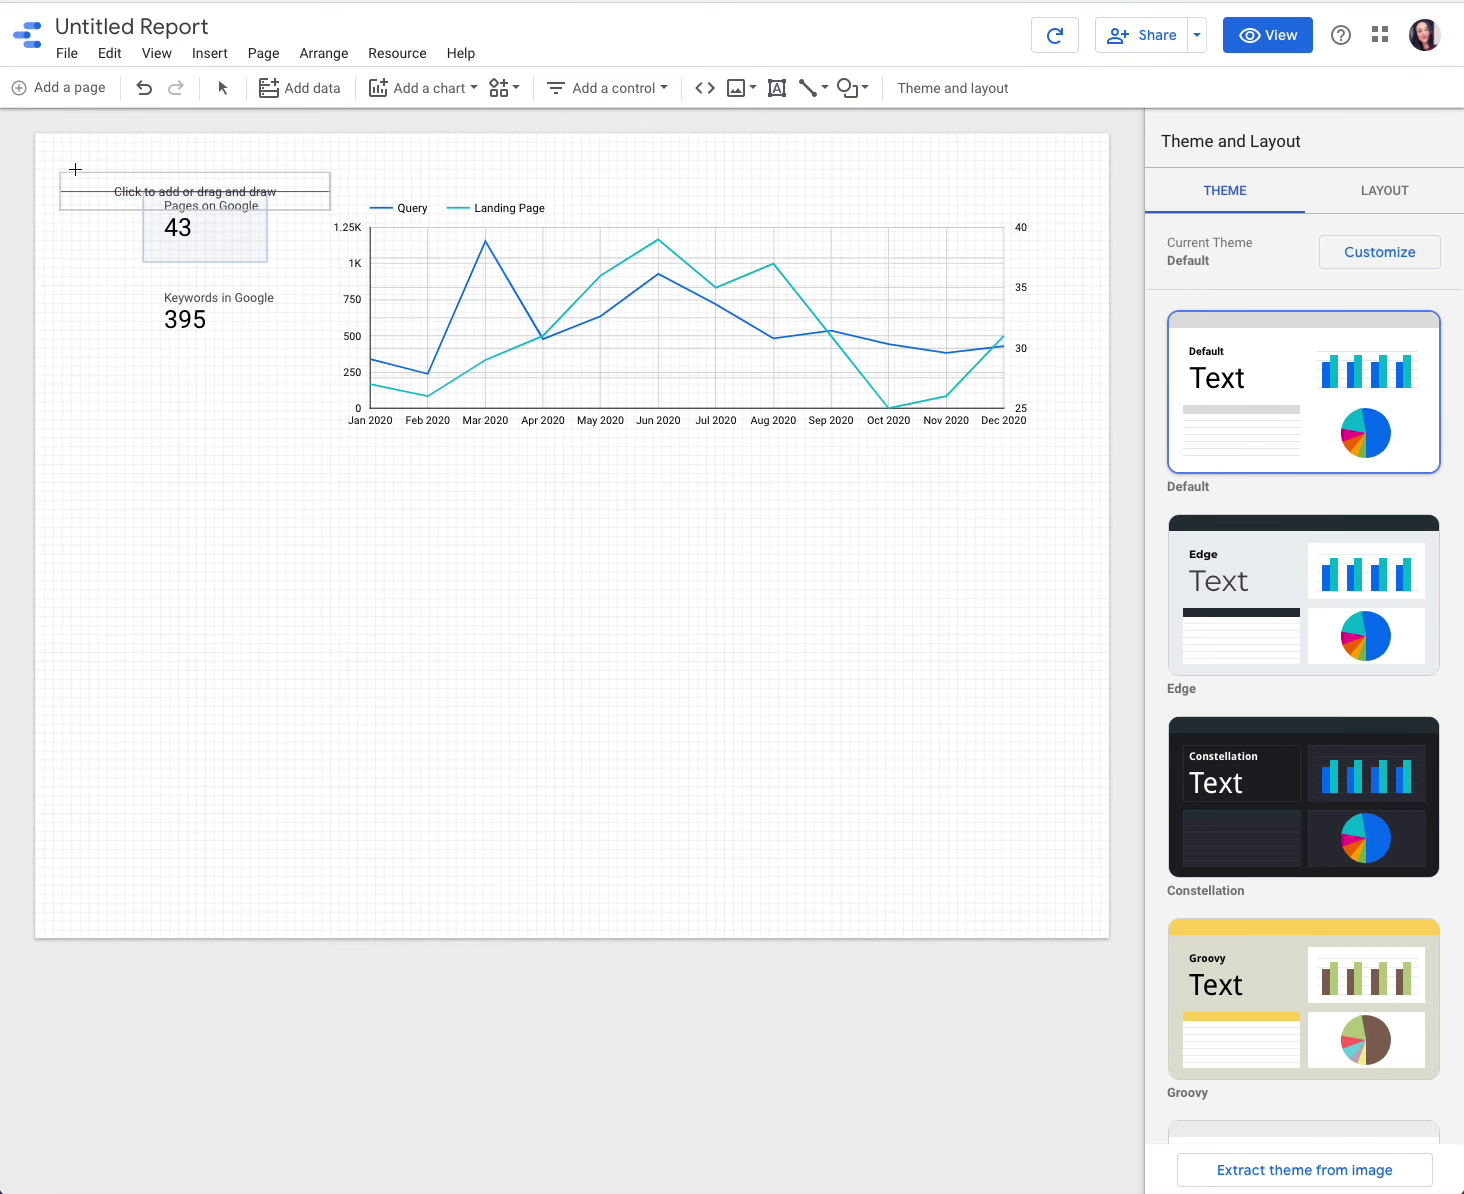
left_click(50, 147)
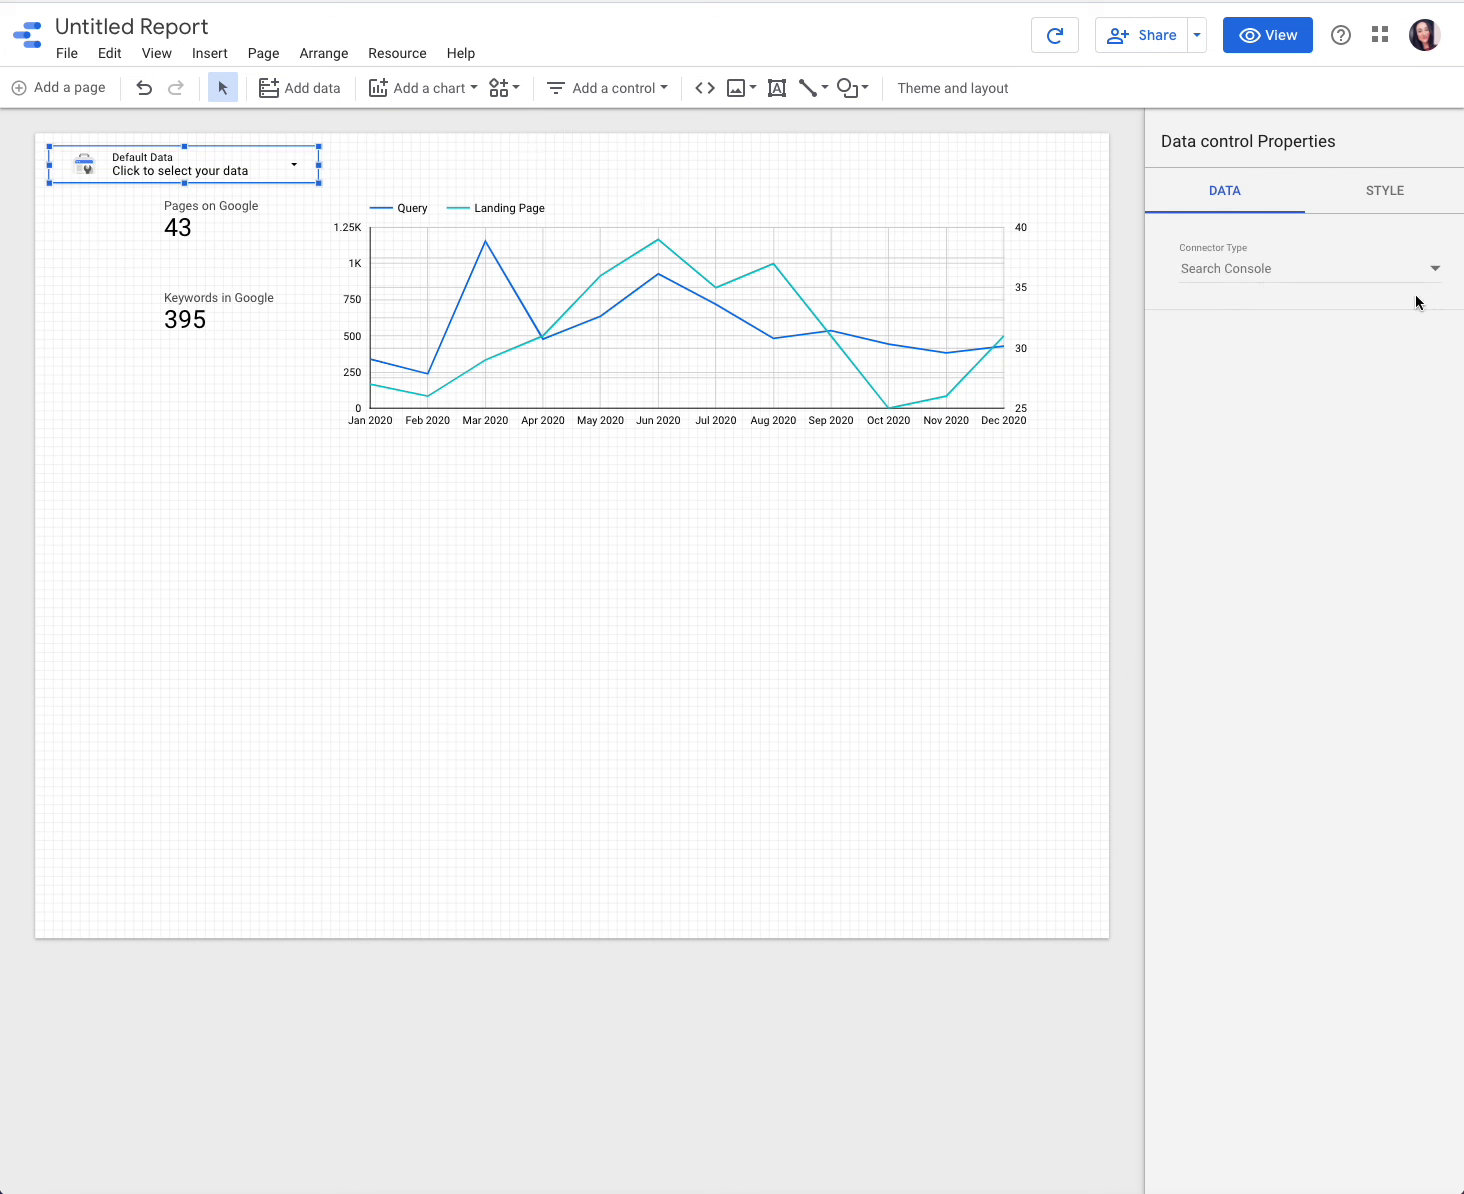
left_click(1300, 45)
left_click(421, 128)
left_click(1134, 621)
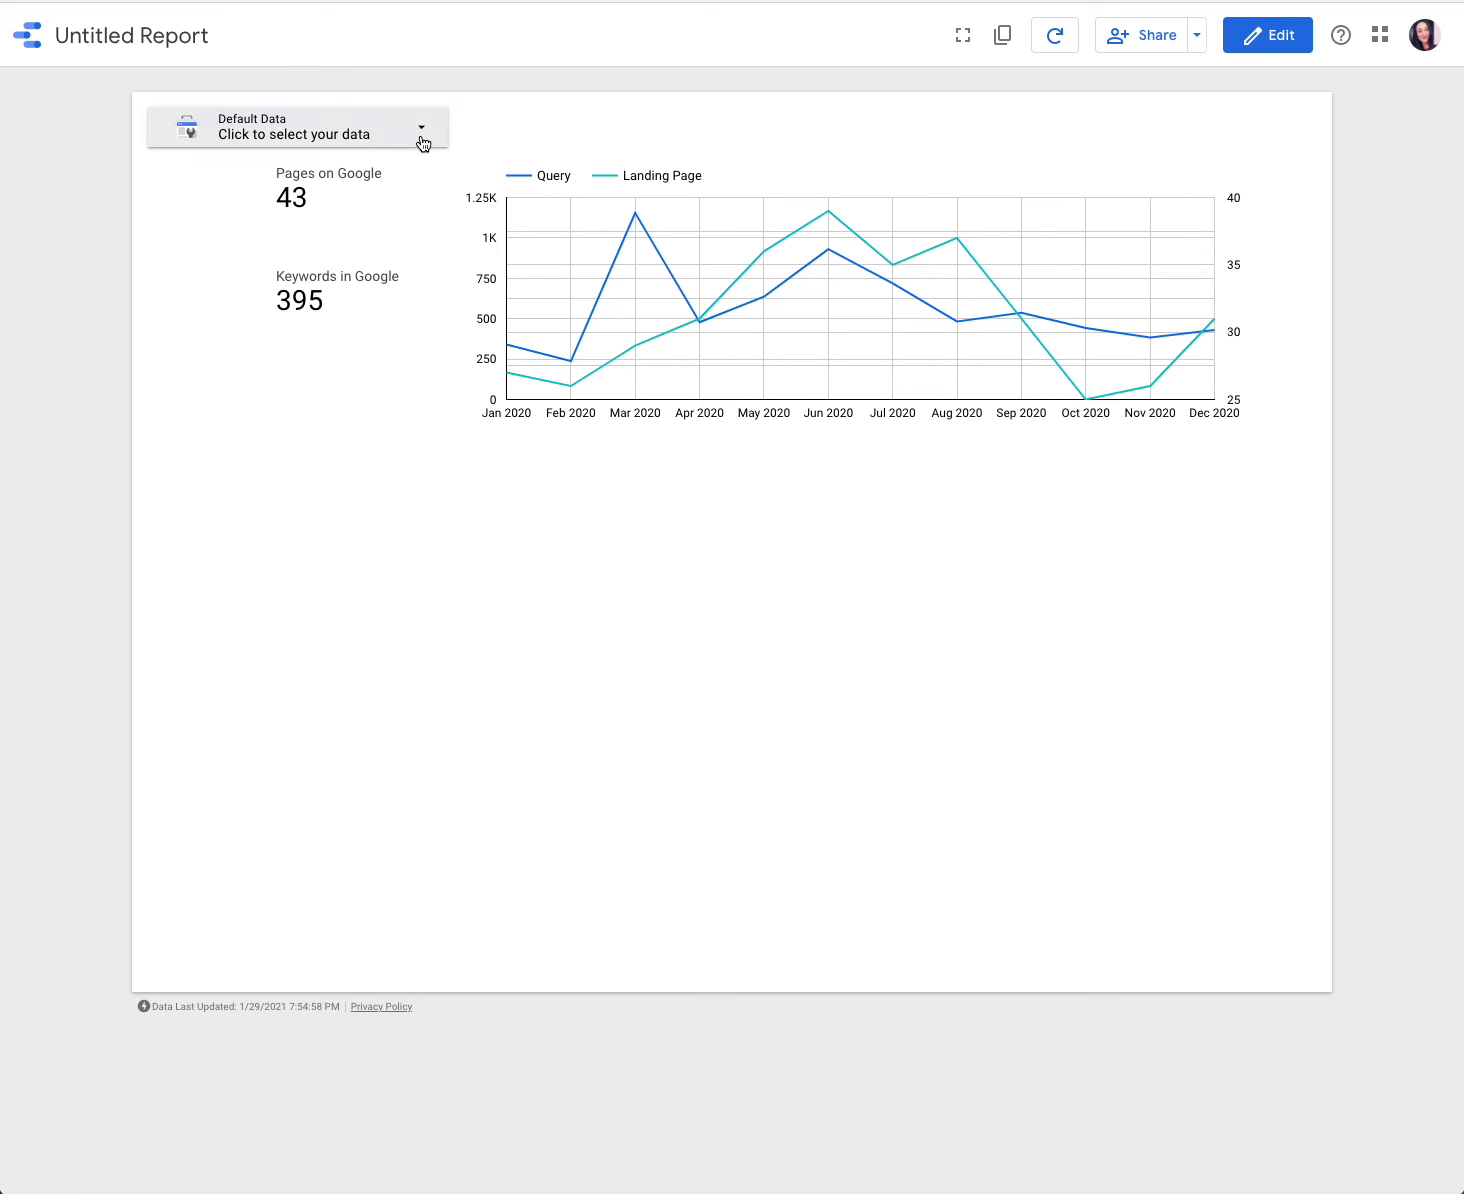
left_click(428, 145)
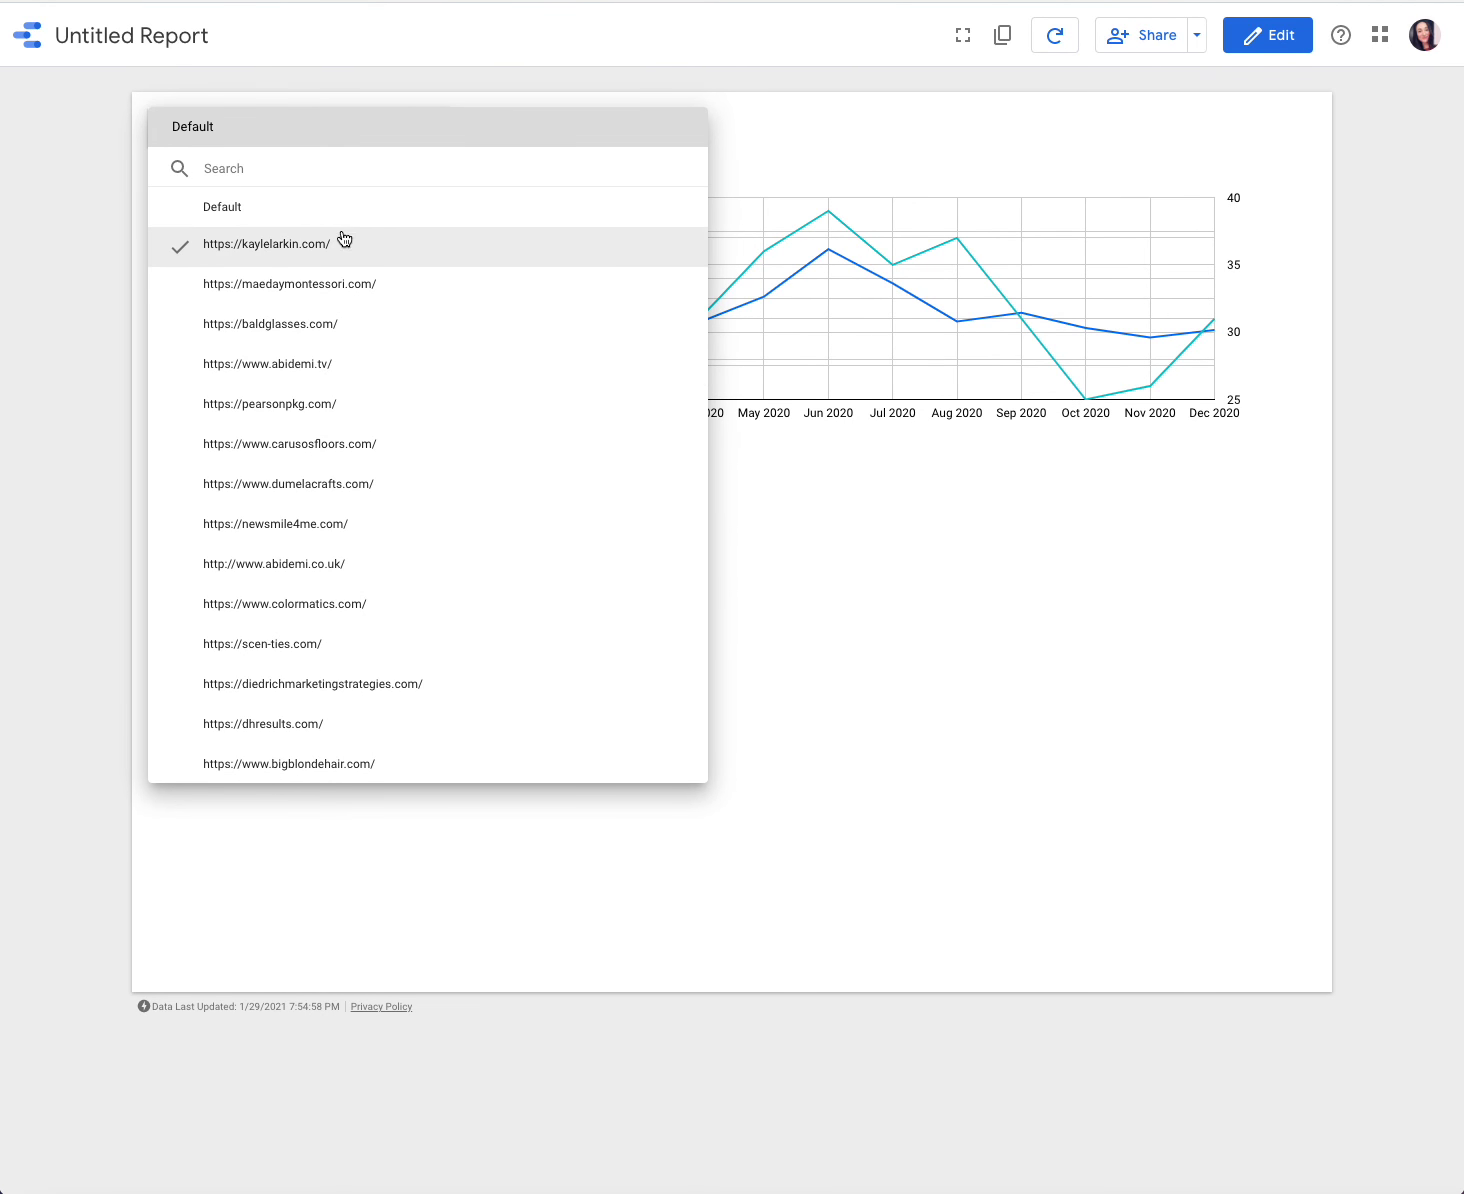
left_click(430, 288)
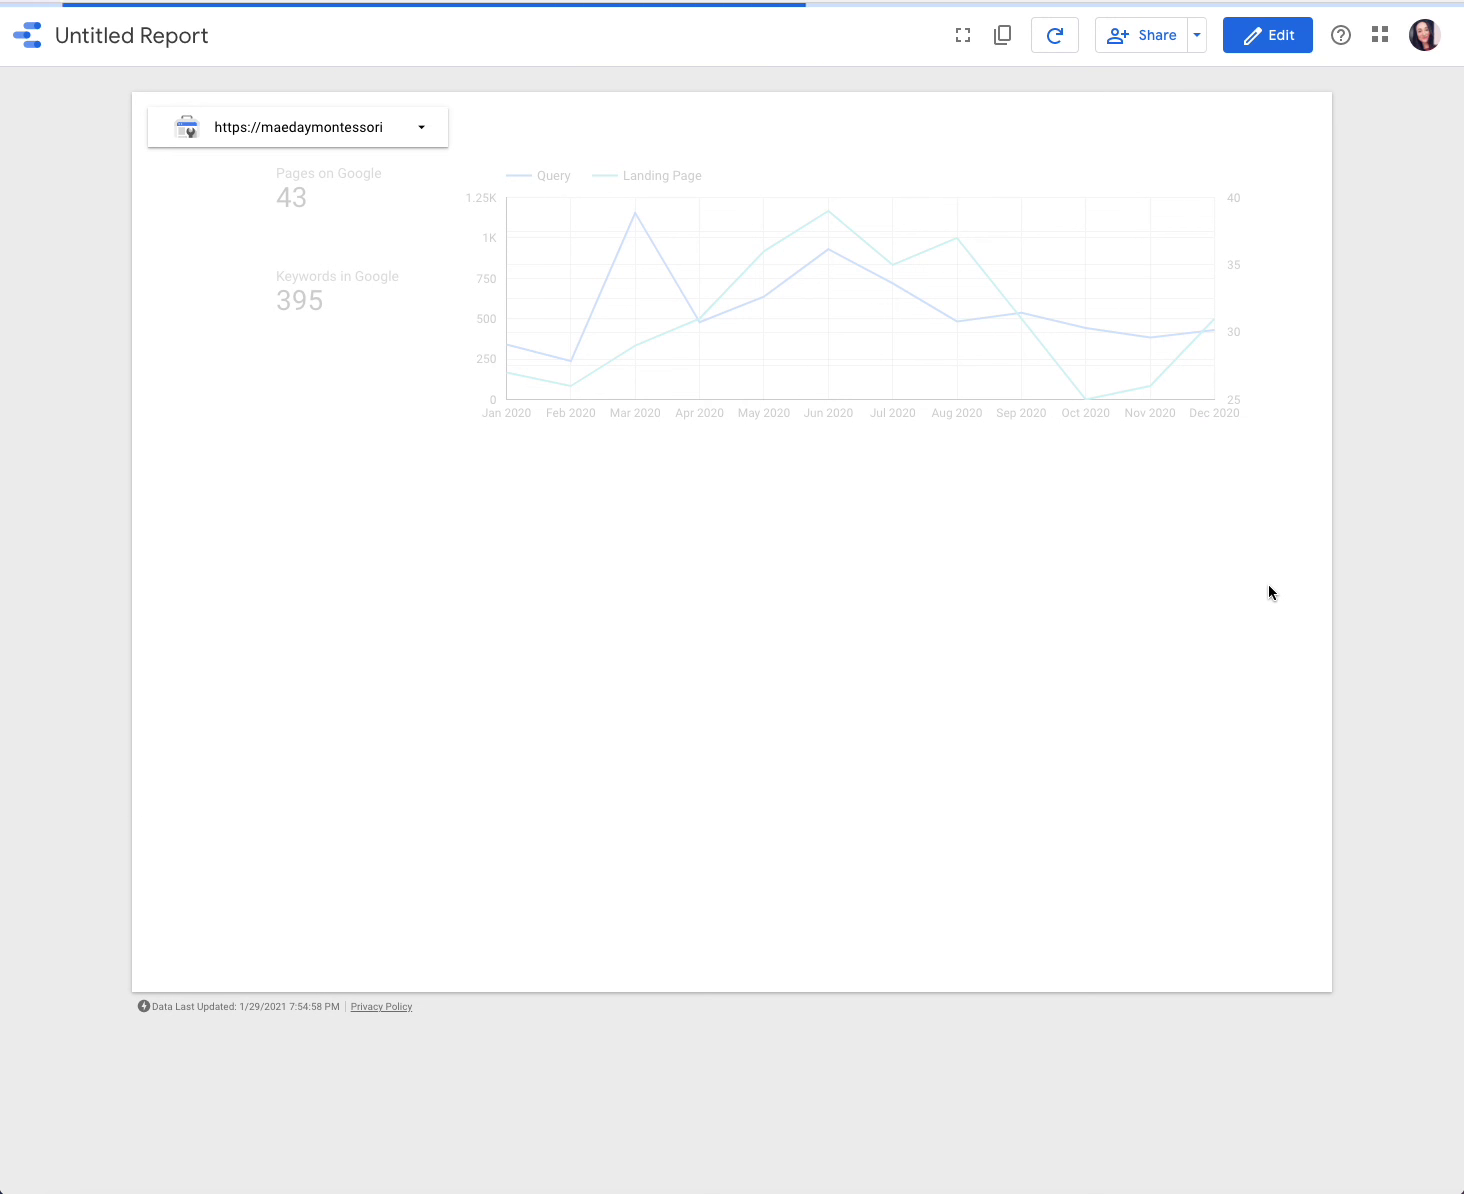